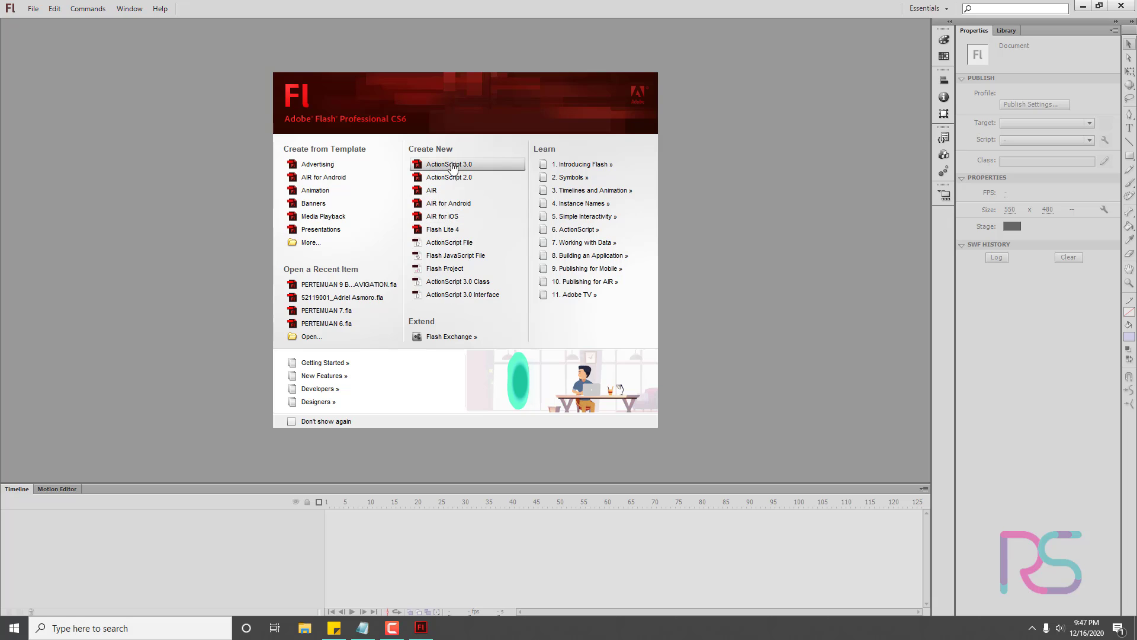
- Create a new ActionScript 3.0 document and set its stage size to 1366 x 768 px
click(473, 170)
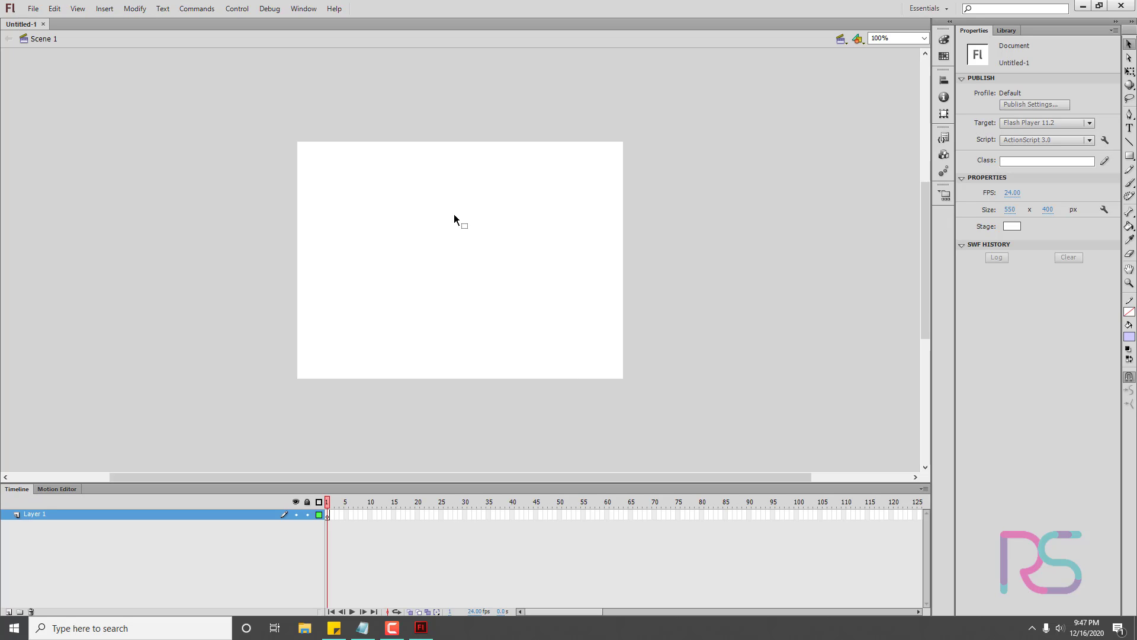
click(1009, 209)
text(1366)
key(Tab)
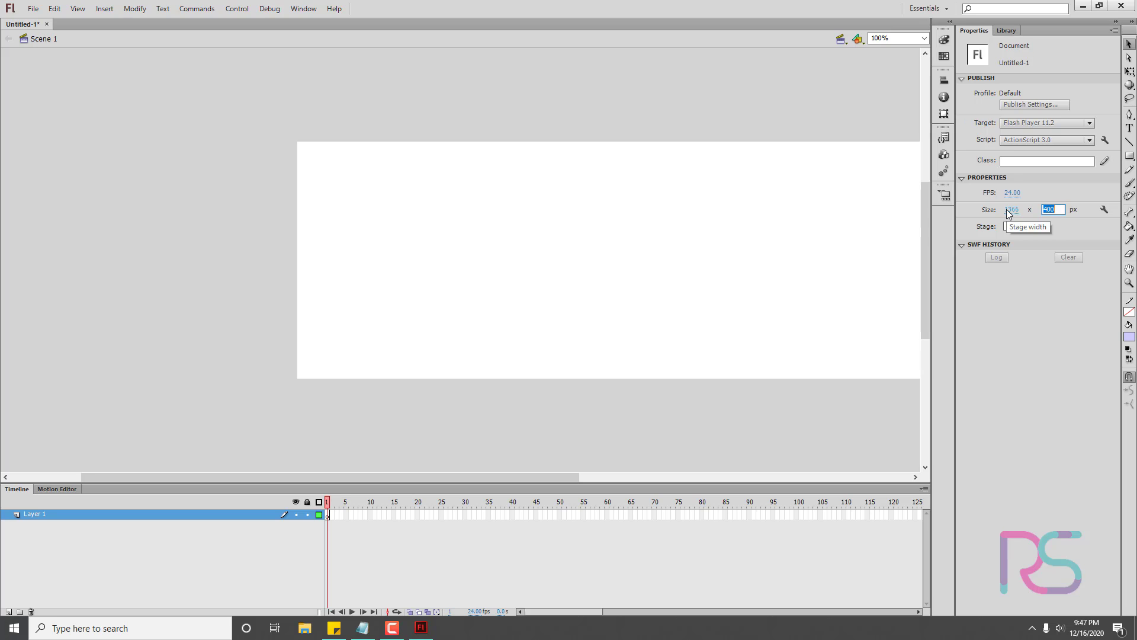
text(768)
key(Return)
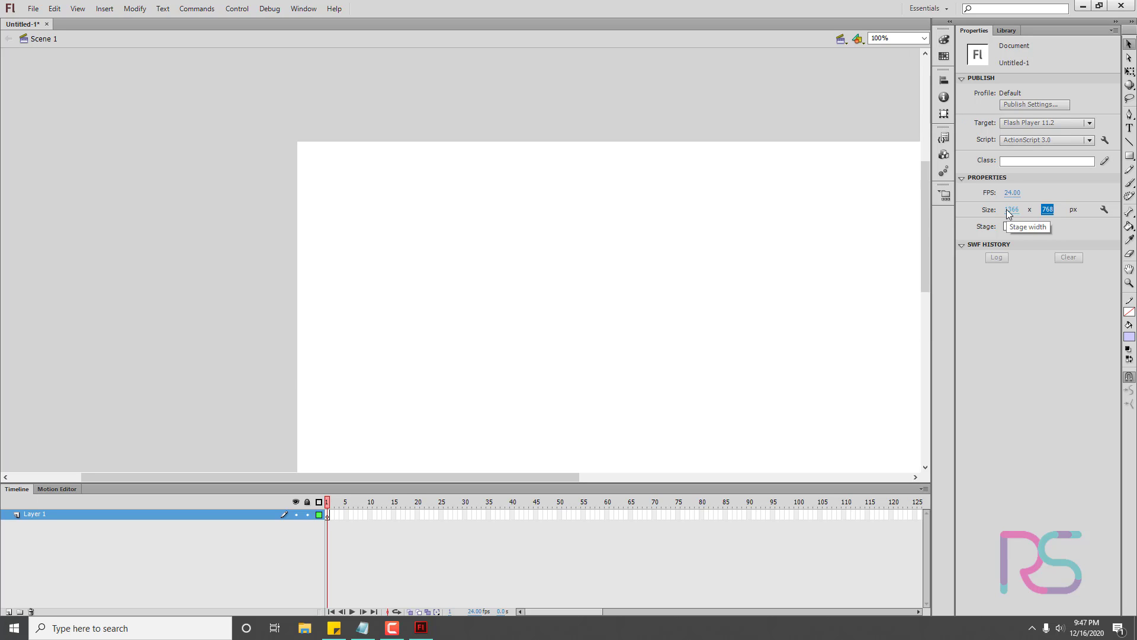
key(ctrl+2)
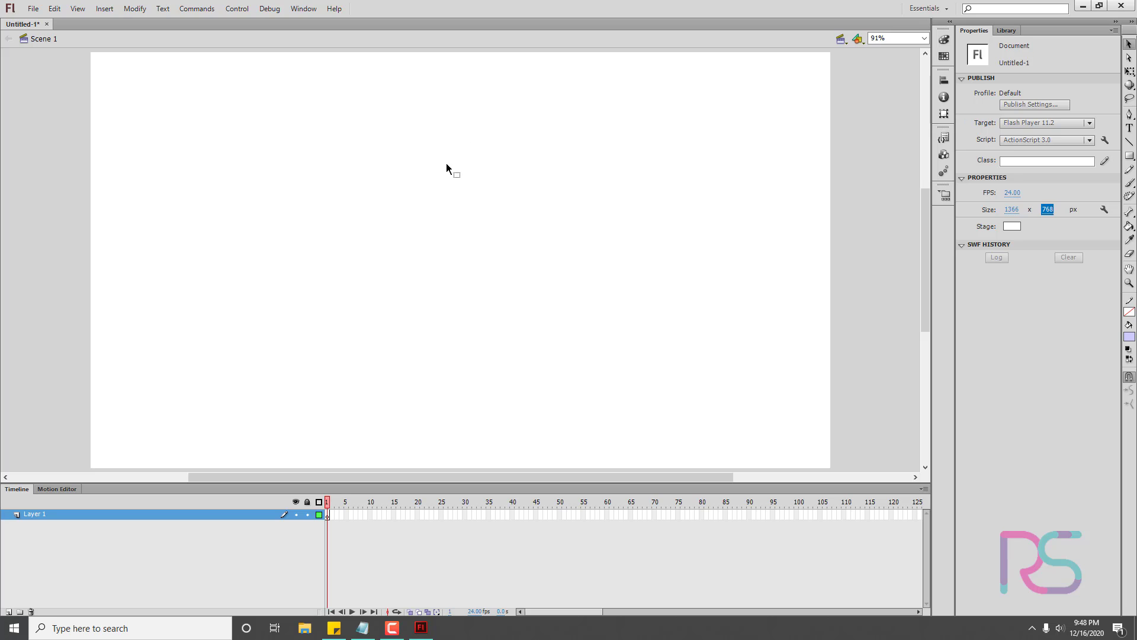
- Rename the existing timeline layer as "halaman"
double_click(34, 514)
text(h)
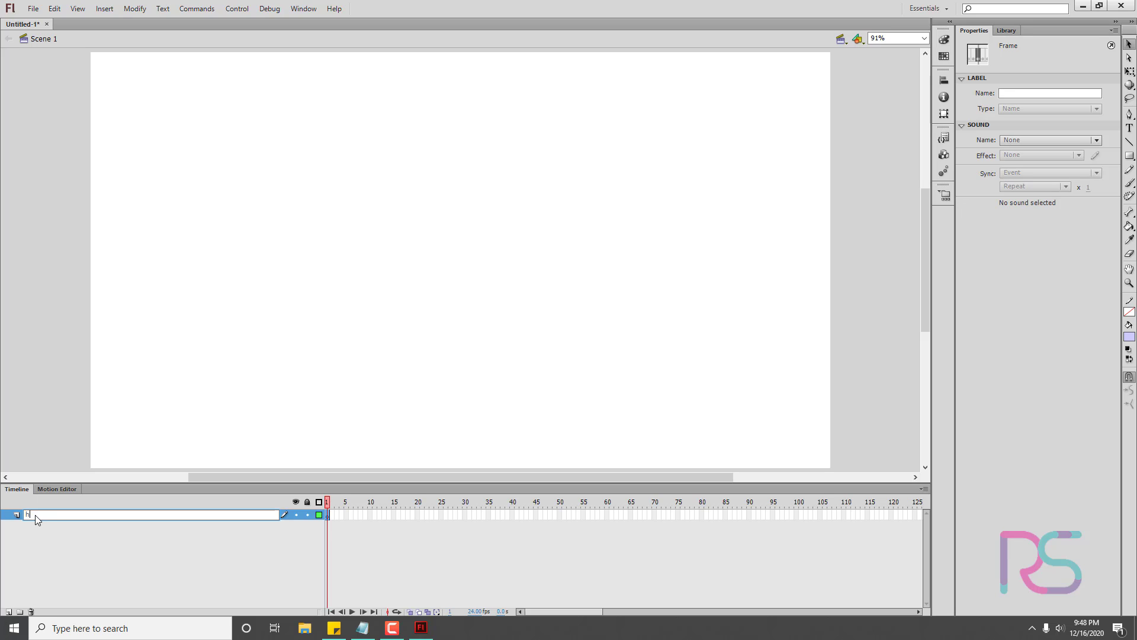
text(alaman)
key(Return)
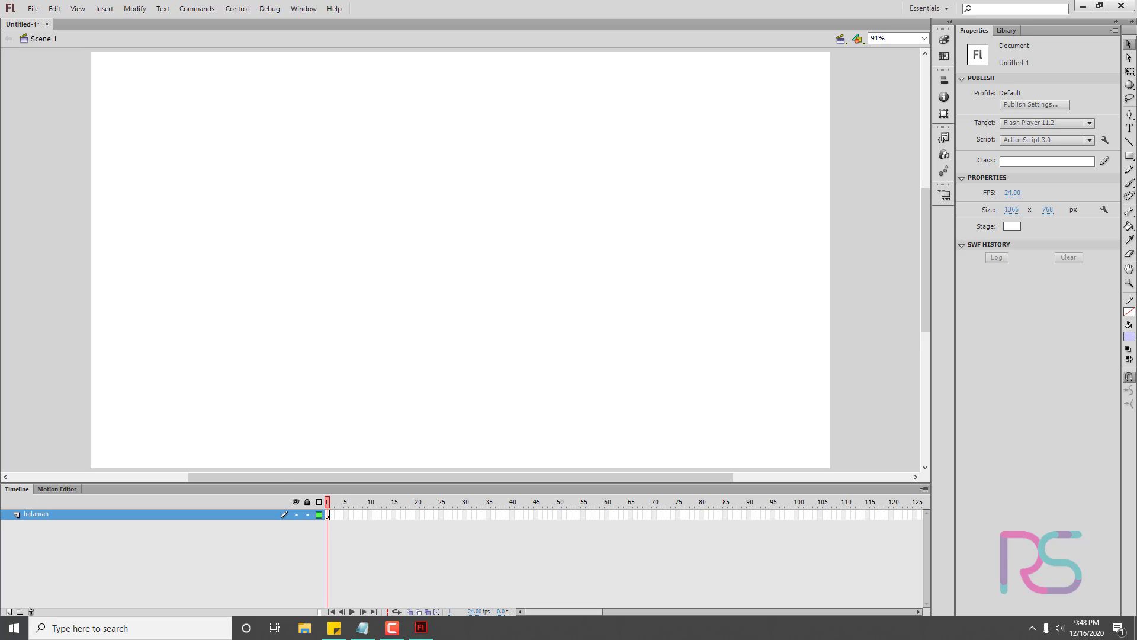
- Add a new layer above halaman and name it "tombol"
click(9, 610)
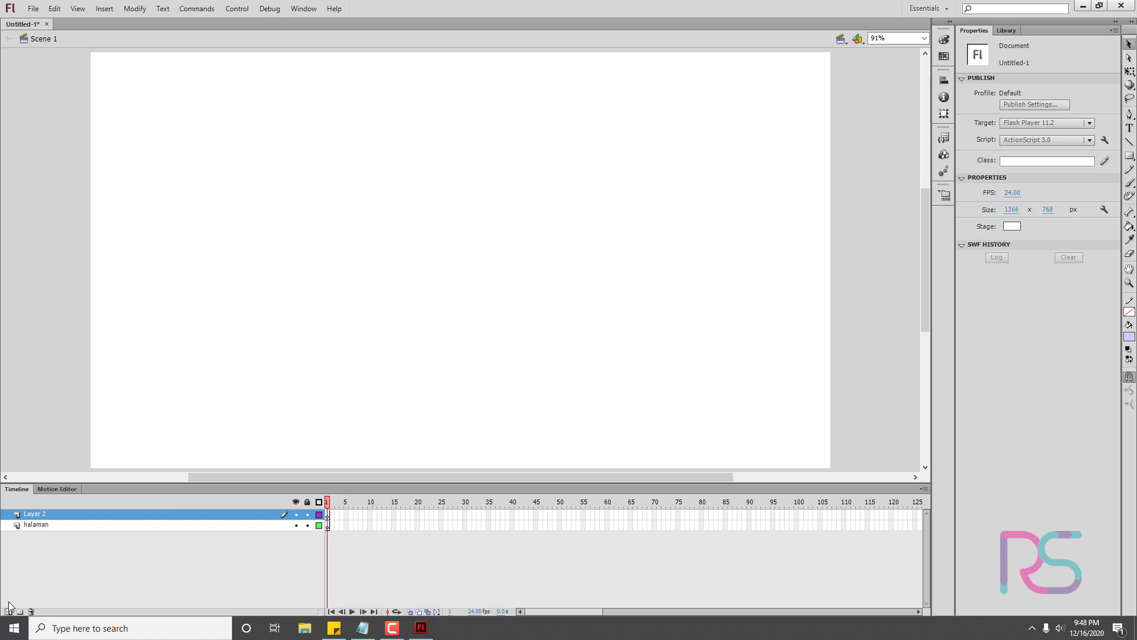
double_click(35, 514)
text(tomb)
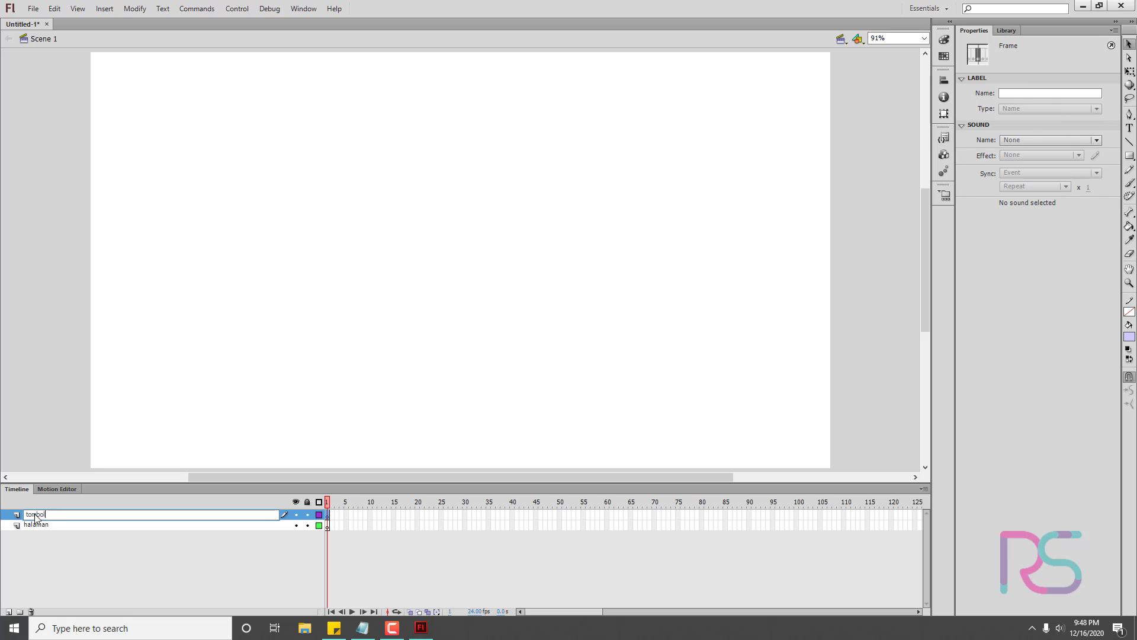
text(ol)
key(Return)
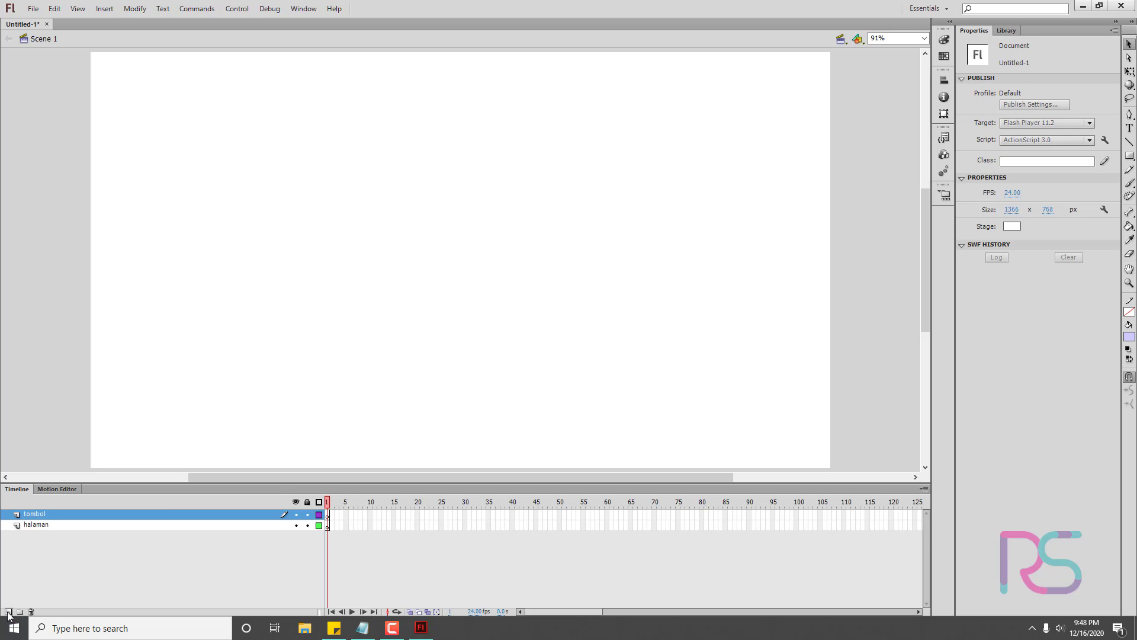
- Add a new layer above tombol and name it "action script"
click(9, 611)
double_click(34, 514)
text(action script)
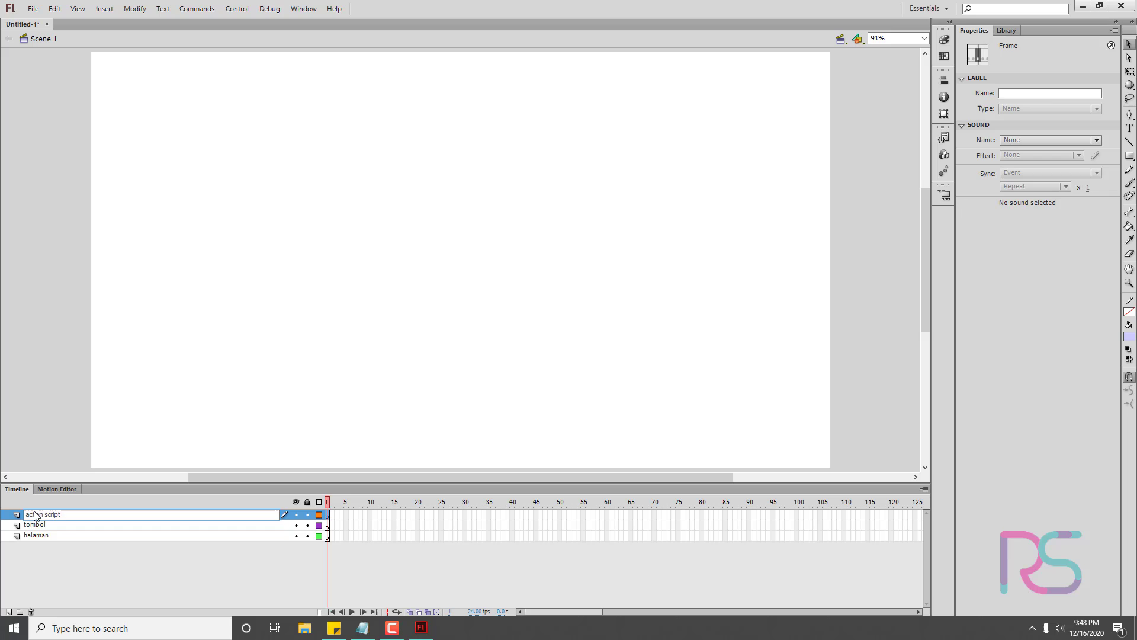
key(Return)
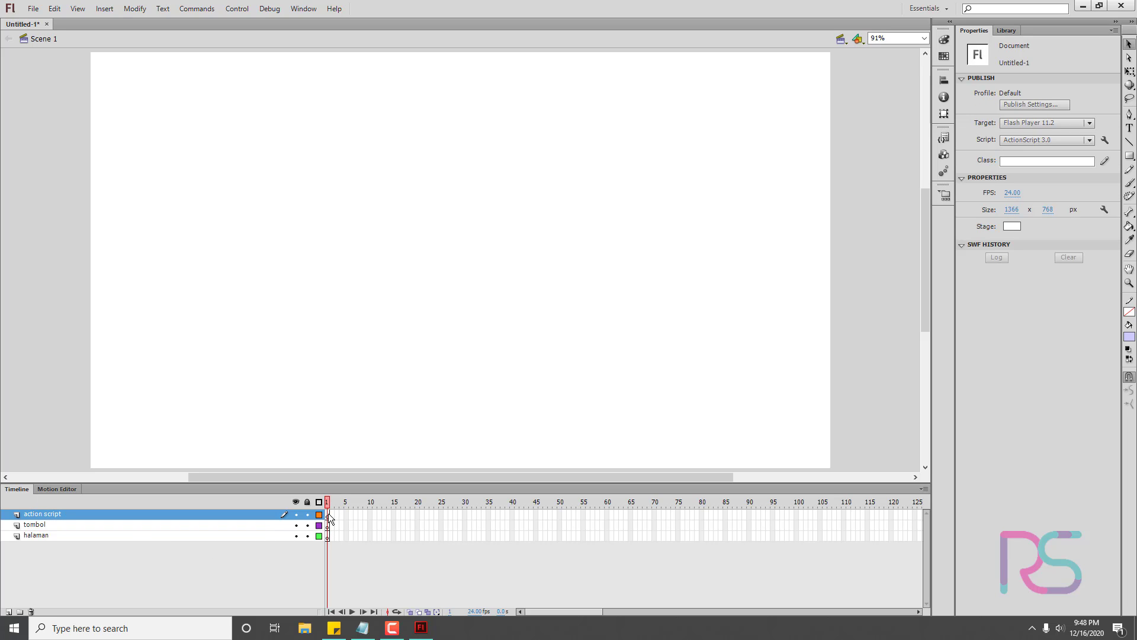
- Draw a light purple rectangle without stroke, about 1307 x 636 px, across the stage on the halaman layer
click(191, 536)
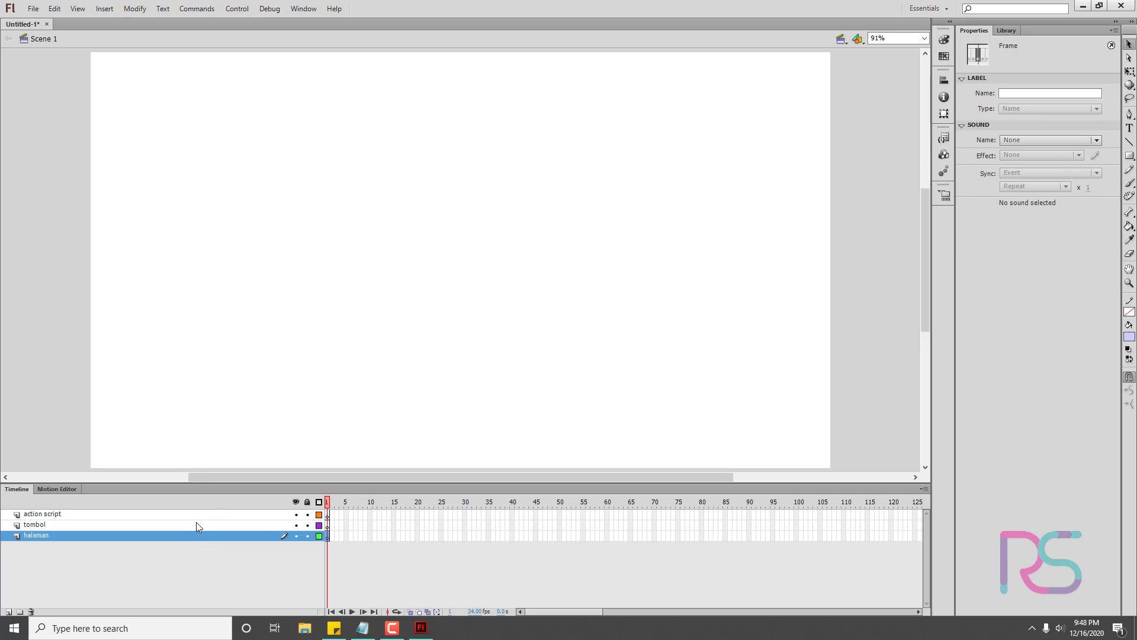
click(1130, 155)
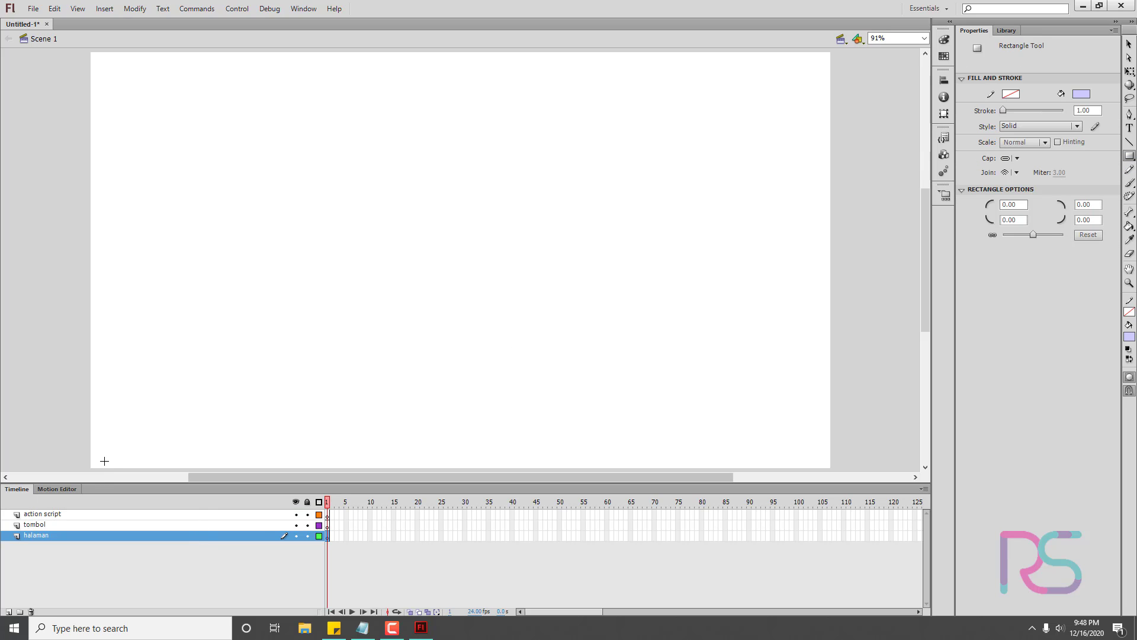
mouse_move(107, 454)
mouse_down()
mouse_move(732, 190)
mouse_move(816, 135)
mouse_move(814, 110)
mouse_up()
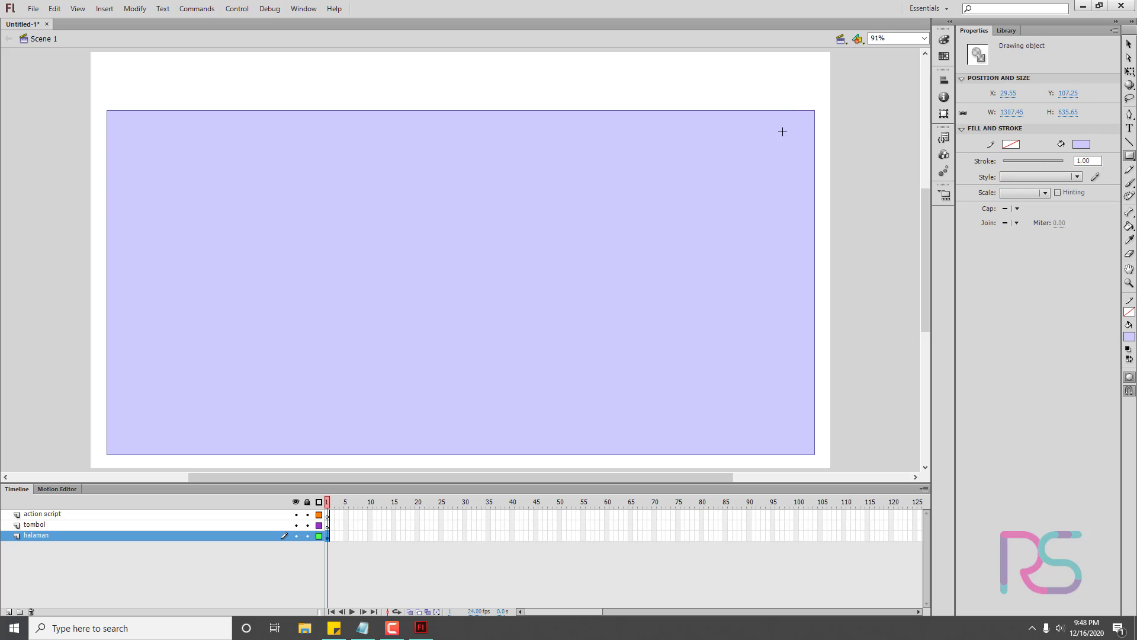
key(v)
click(859, 176)
click(716, 208)
click(249, 556)
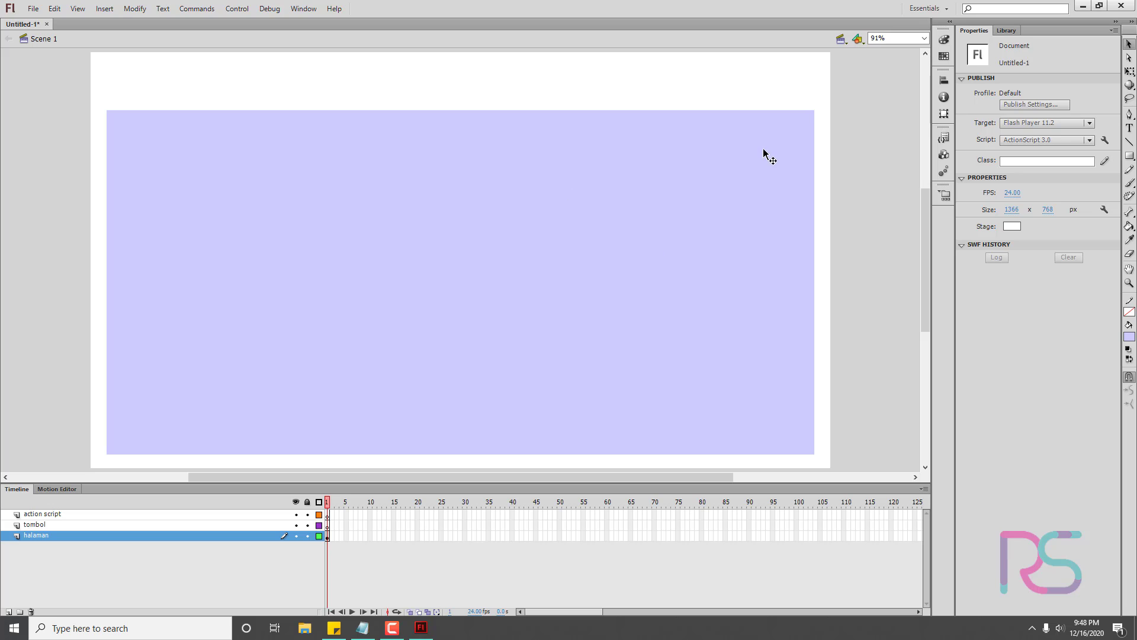
- Add the text "HALAMAN 1" above the rectangle on the halaman layer
click(1130, 127)
click(394, 52)
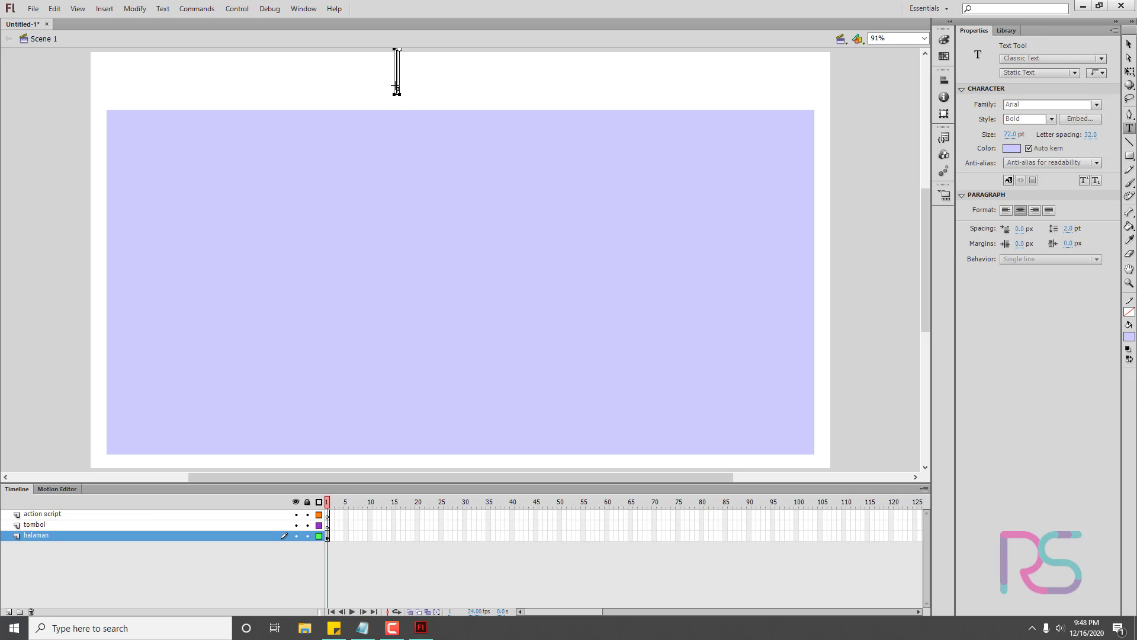
text(HAL;A)
key(BackSpace)
key(BackSpace)
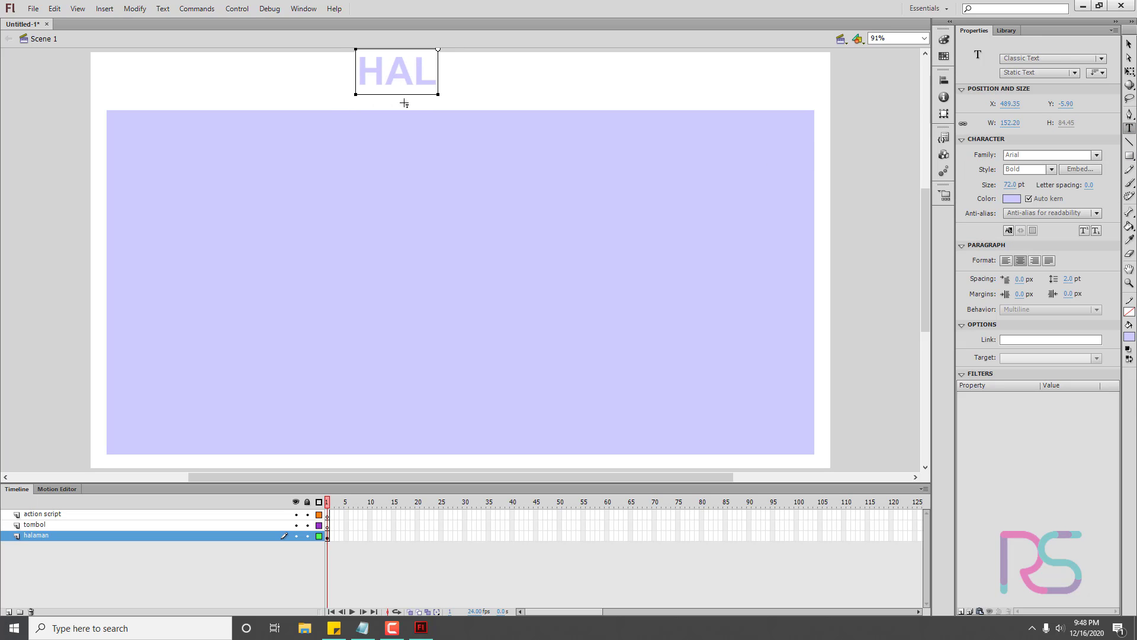
text(AMAN 1)
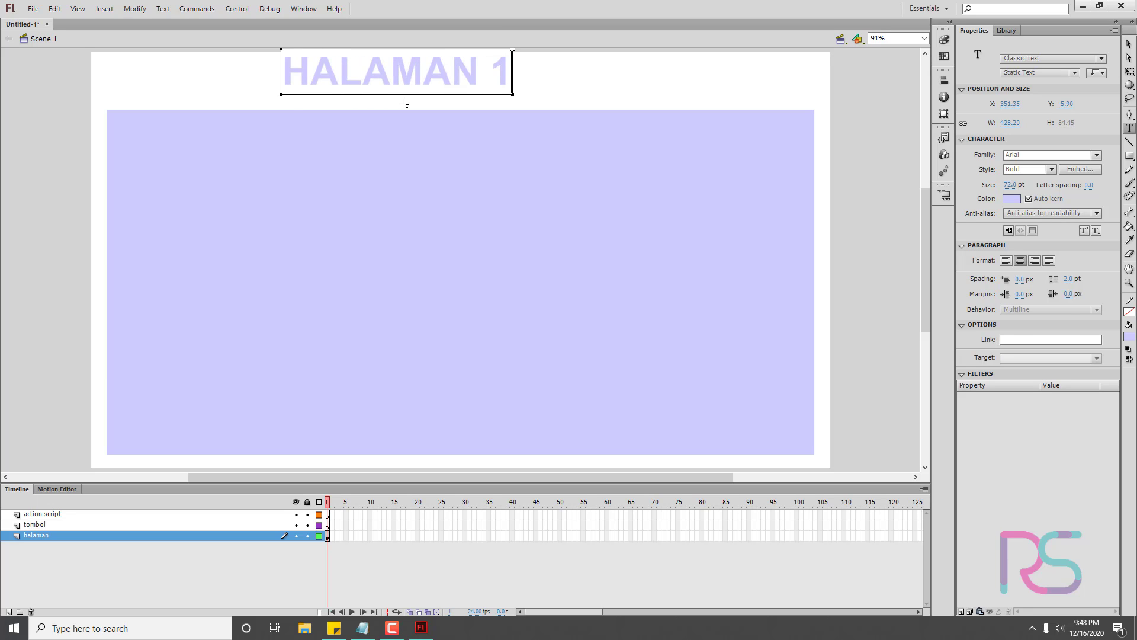
- Color the HALAMAN 1 text black and move it to the middle of the rectangle
click(1012, 198)
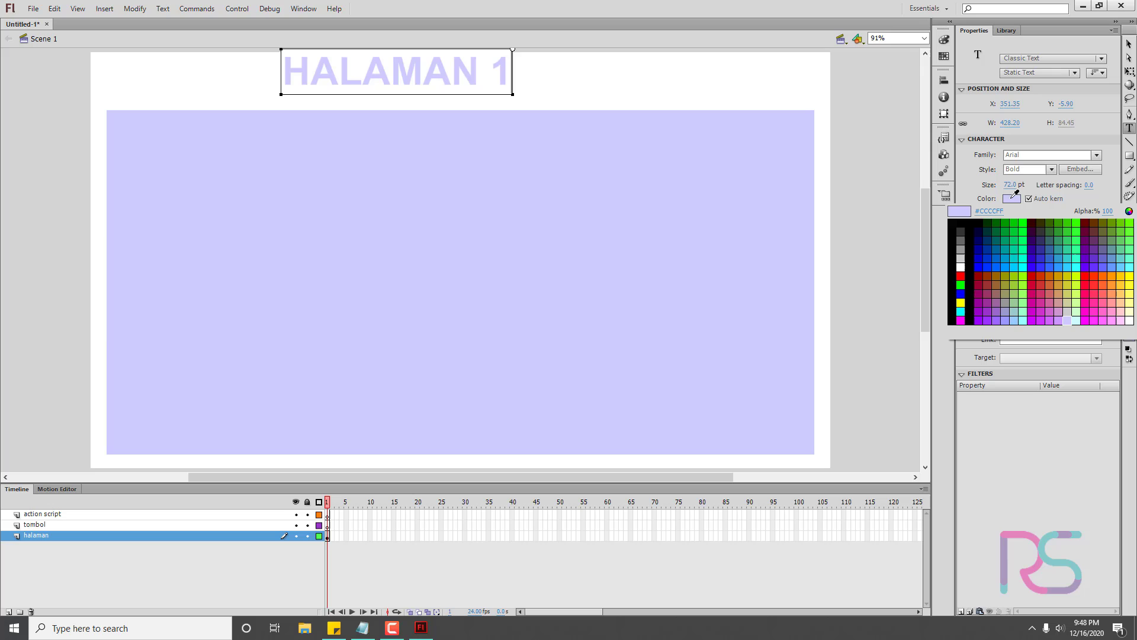
click(956, 223)
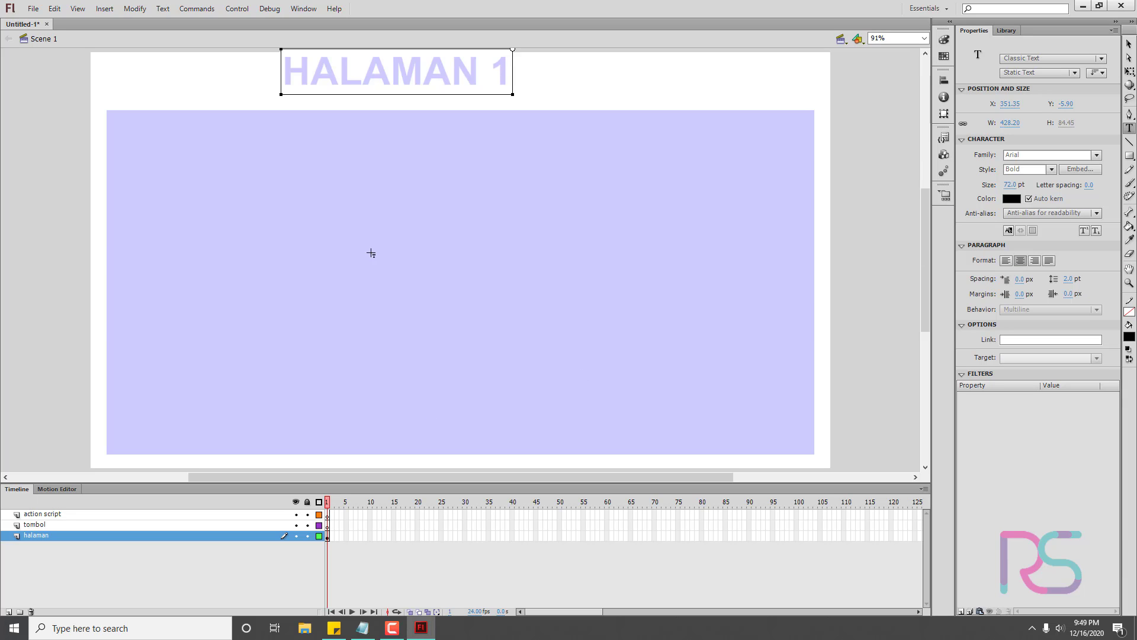
click(1129, 48)
drag(482, 92, 498, 90)
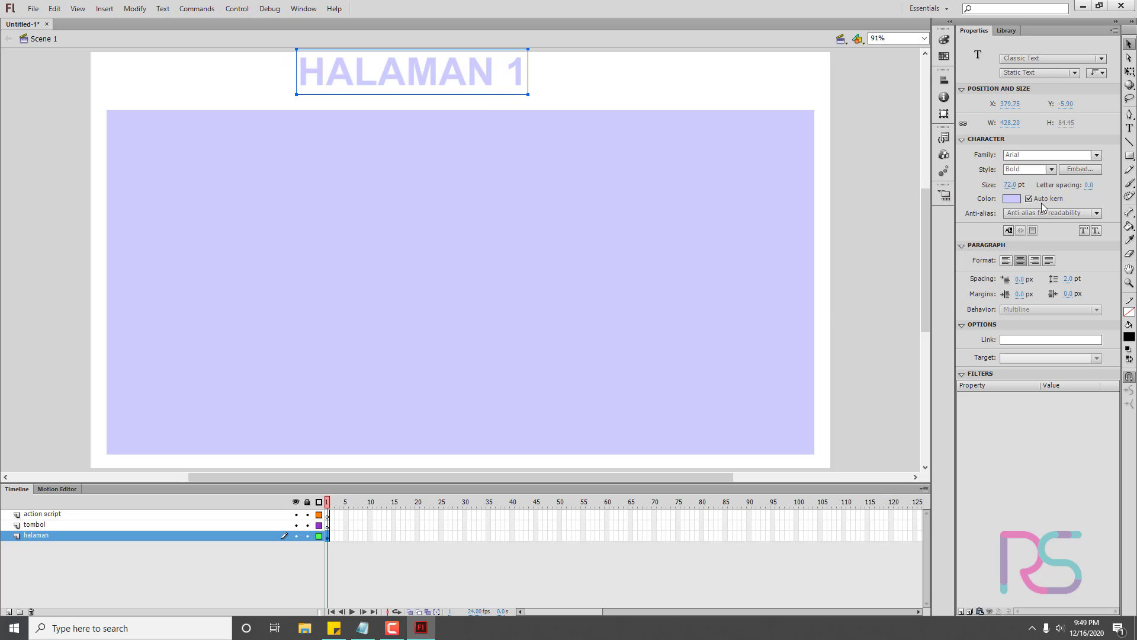
click(1011, 199)
click(953, 224)
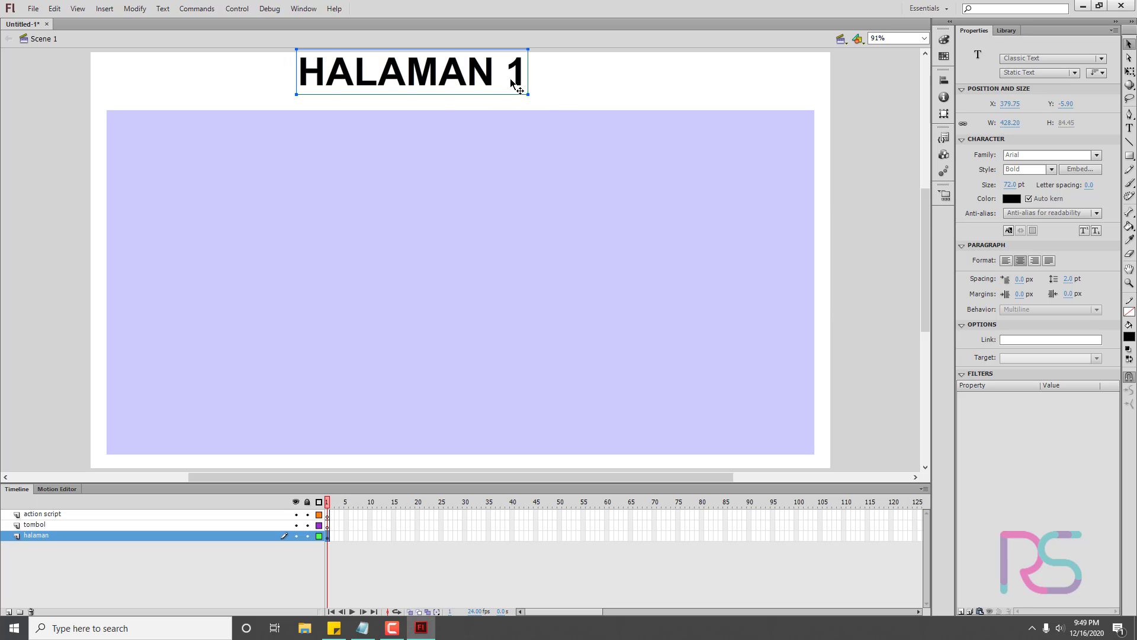
drag(512, 83, 561, 288)
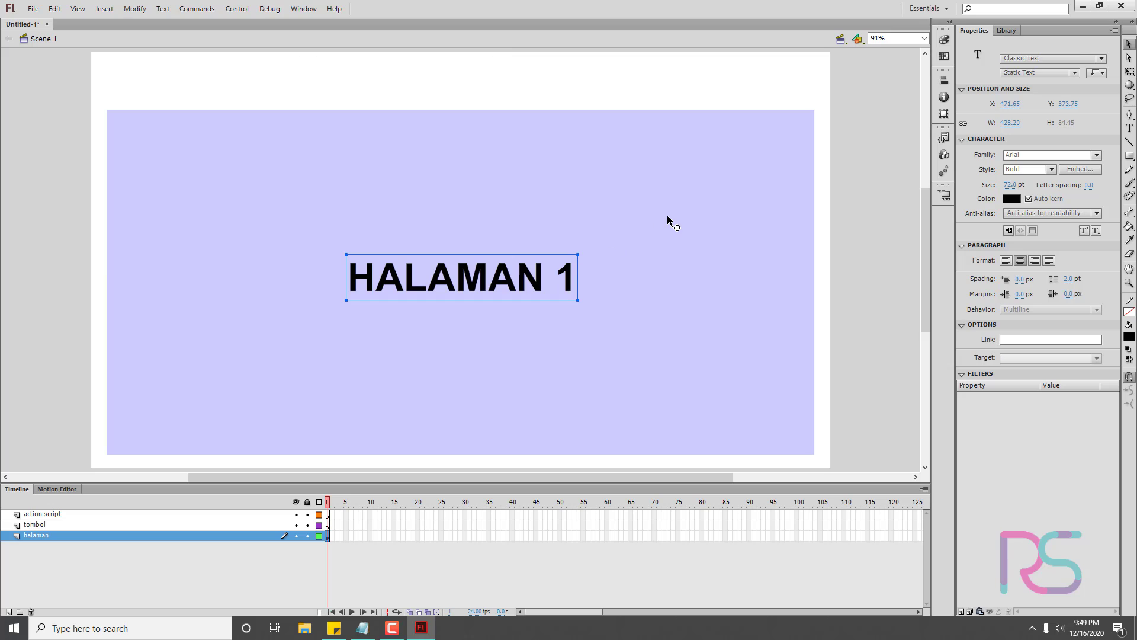
- Align the rectangle and the HALAMAN 1 text to the stage's horizontal and vertical center
key(ctrl+a)
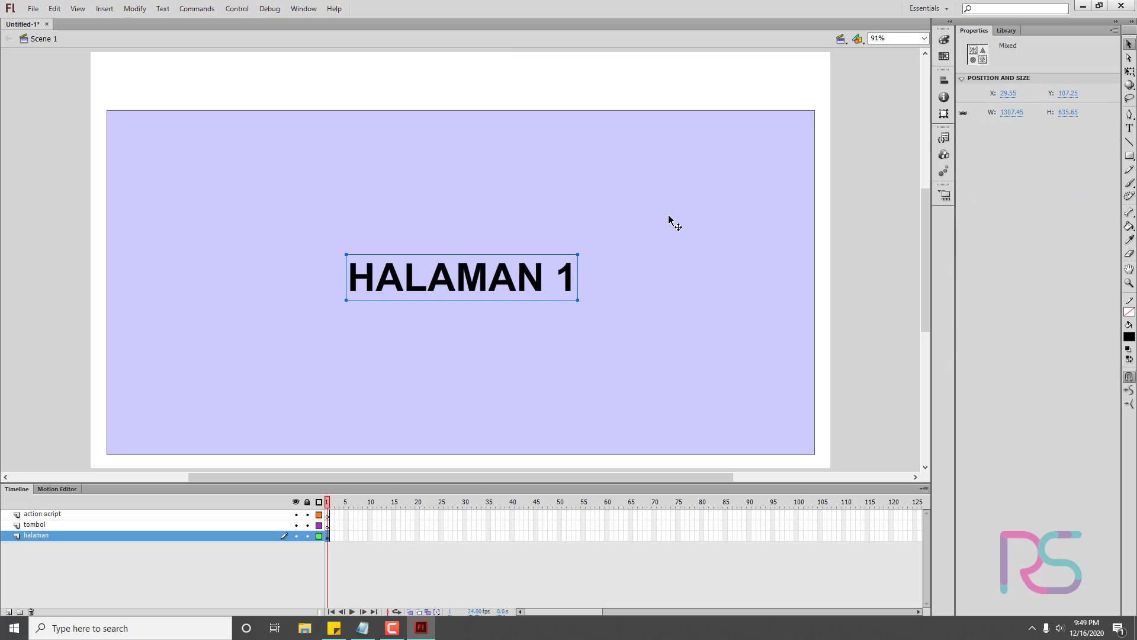
click(944, 81)
click(838, 100)
click(897, 101)
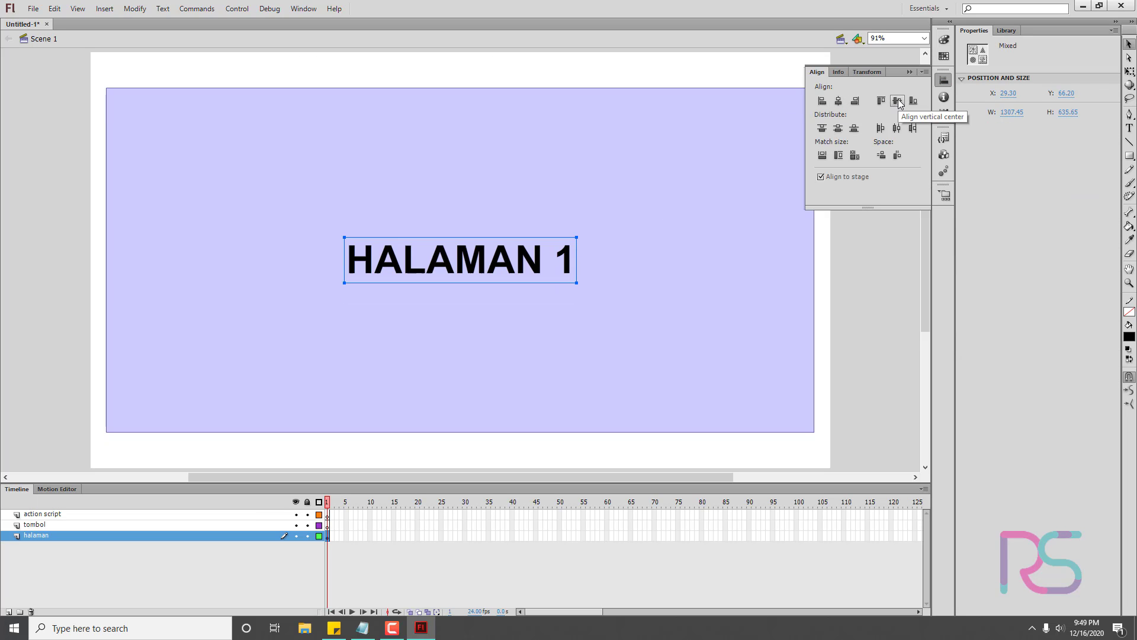
click(627, 277)
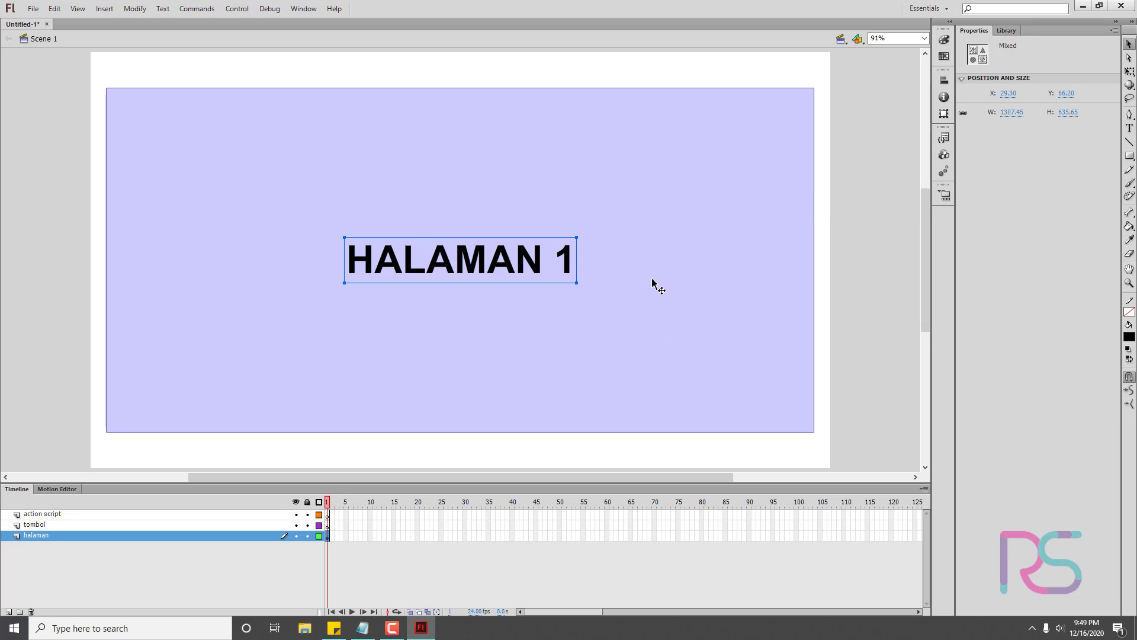
- Move the rectangle and text together straight down to a Y position of about 100 px, then deselect them
drag(652, 274, 652, 287)
click(831, 302)
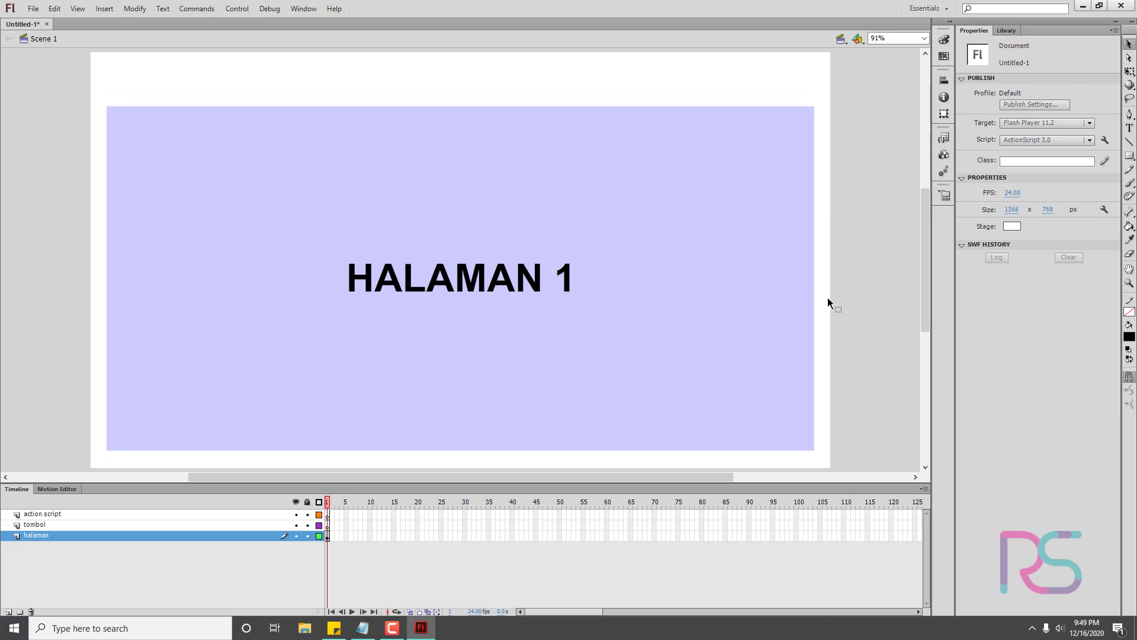
drag(401, 77, 561, 460)
click(847, 359)
- Insert a keyframe at frame 2 and change its text to "HALAMAN 2"
key(F6)
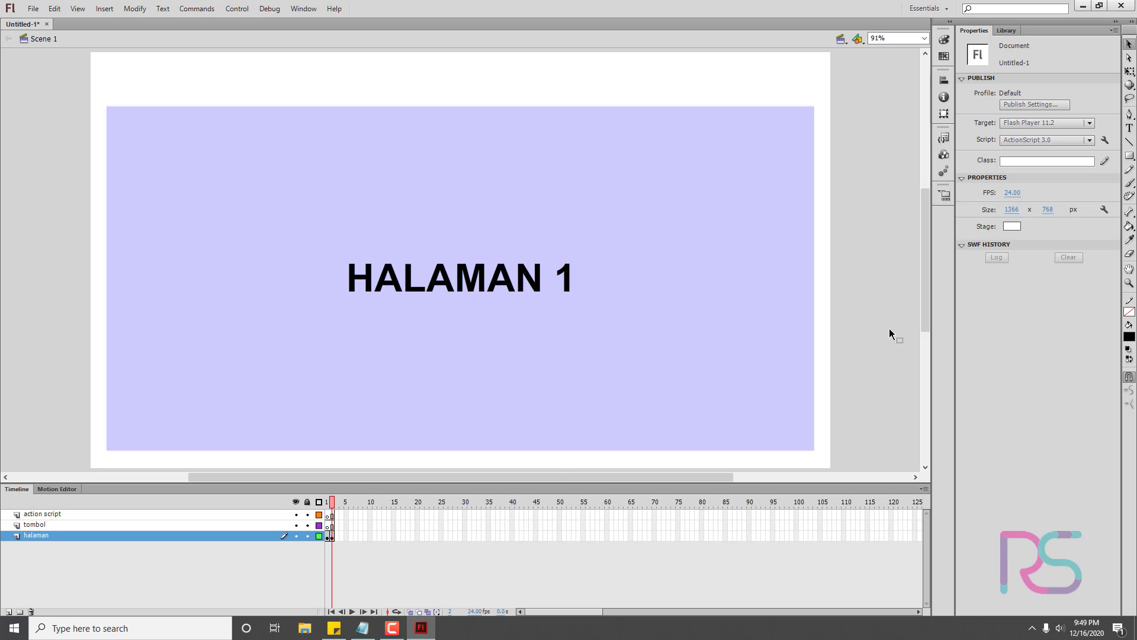
double_click(540, 285)
double_click(563, 285)
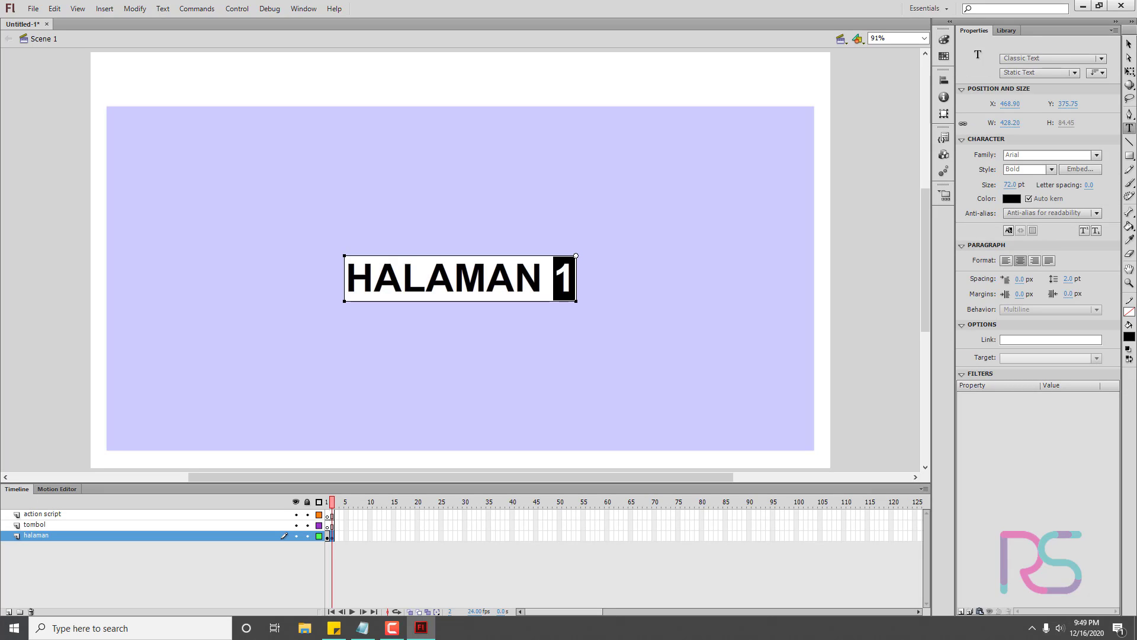
text(2)
click(1126, 45)
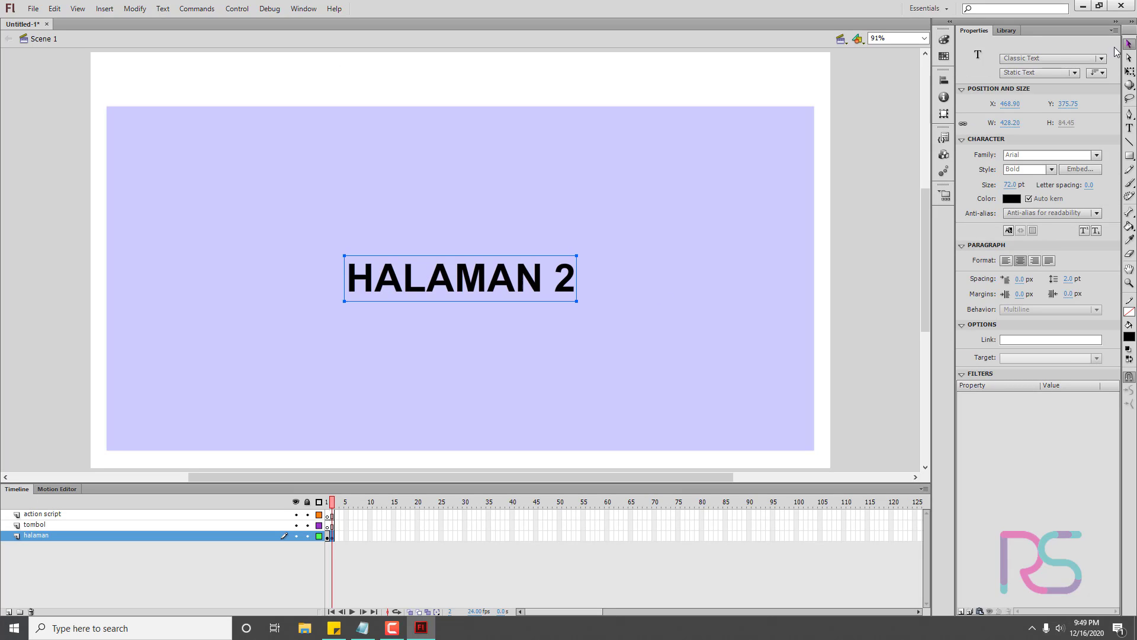
- Change the fill of the rectangle on frame 2 to light mint green
click(783, 168)
click(1090, 141)
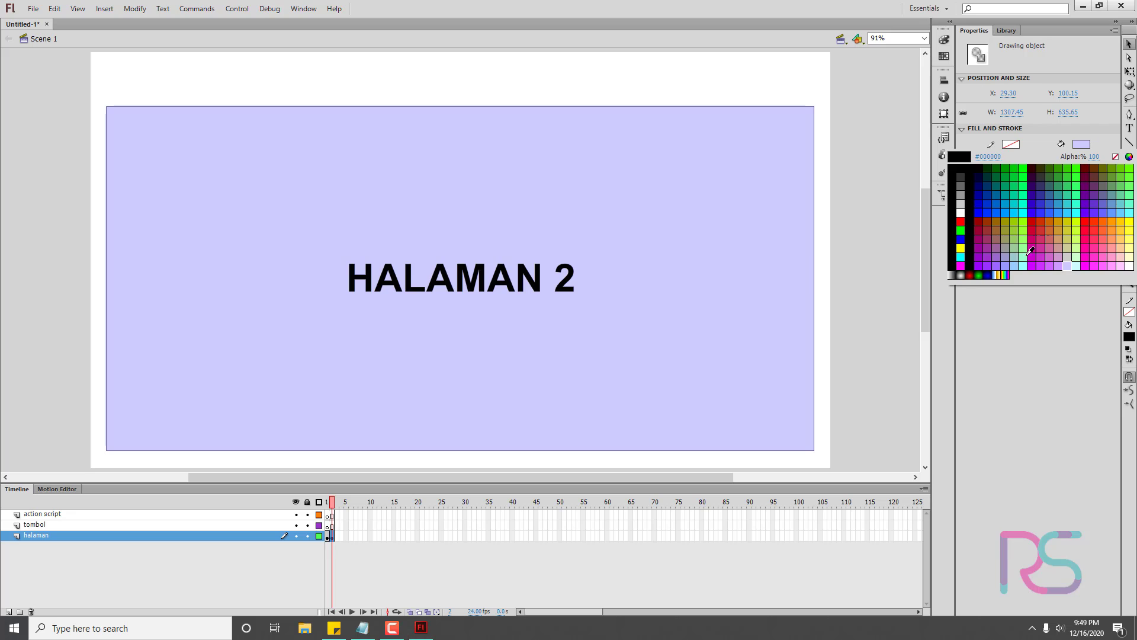
click(1016, 269)
click(868, 275)
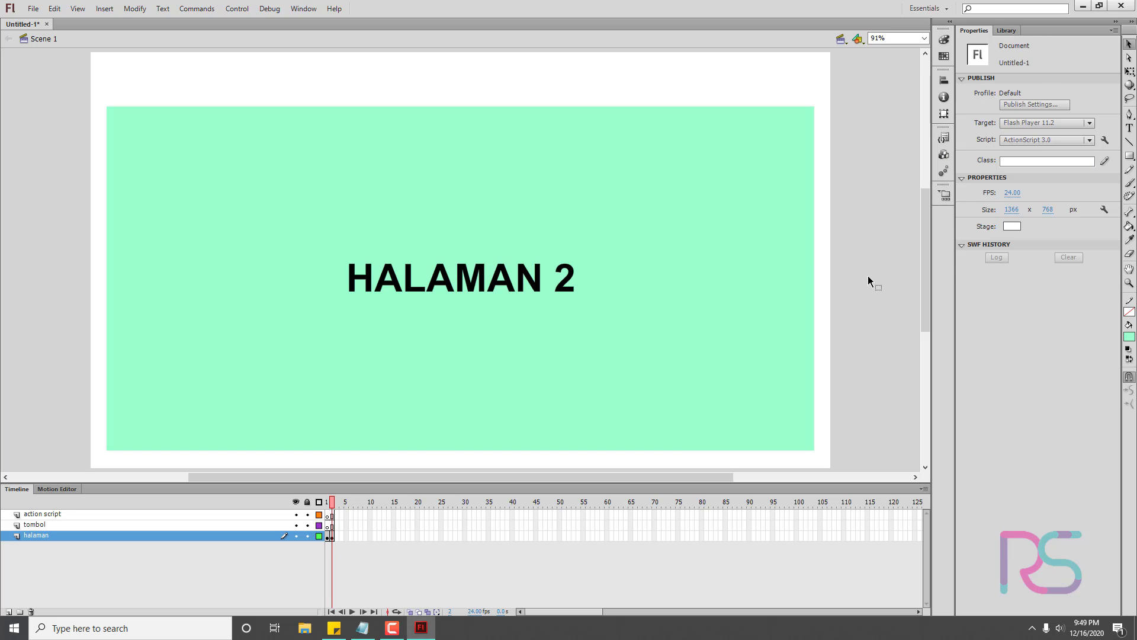
- Insert a keyframe at frame 3 and change its text to "HALAMAN 3"
key(F6)
key(t)
click(557, 282)
drag(557, 281, 579, 282)
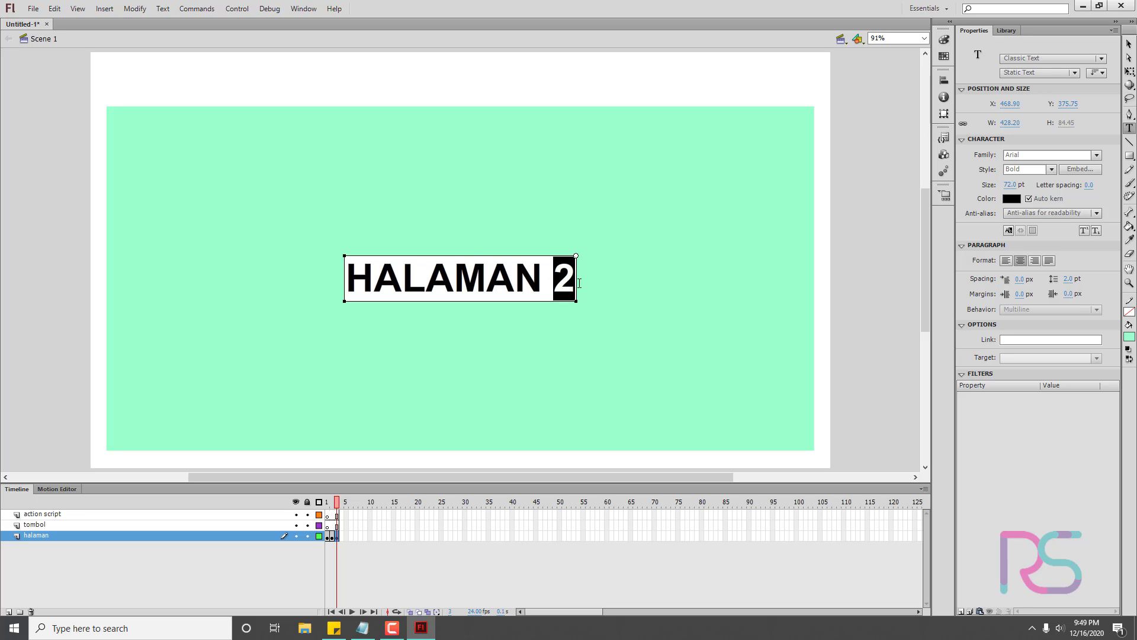
text(3)
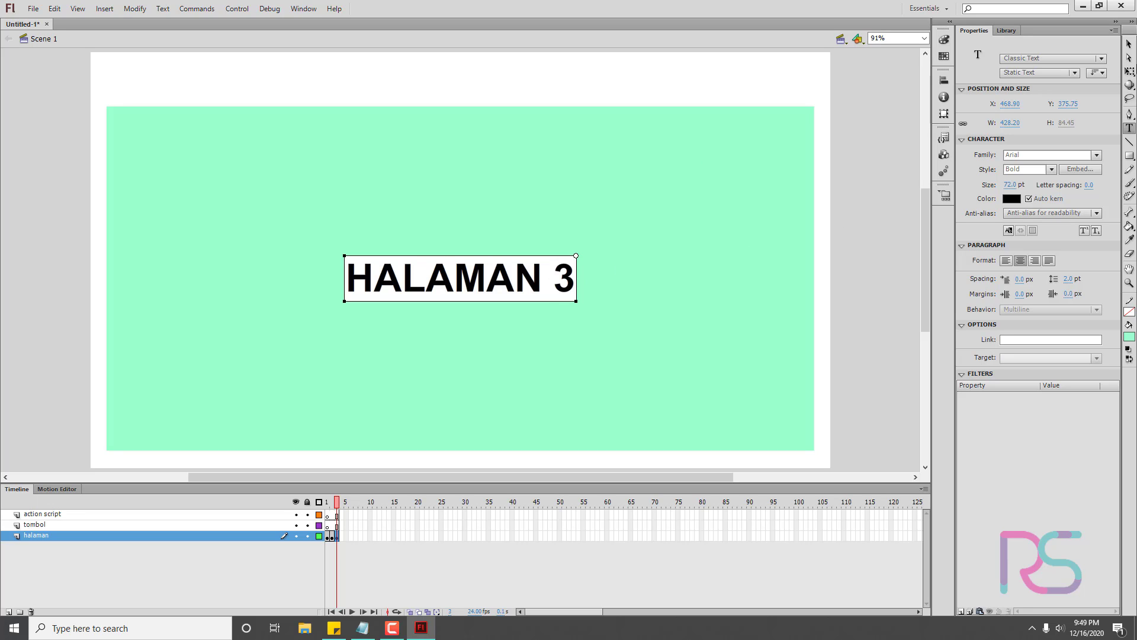
click(1129, 44)
- Change the fill of the rectangle on frame 3 to pale yellow (#FFFFCC), then deselect it
click(720, 170)
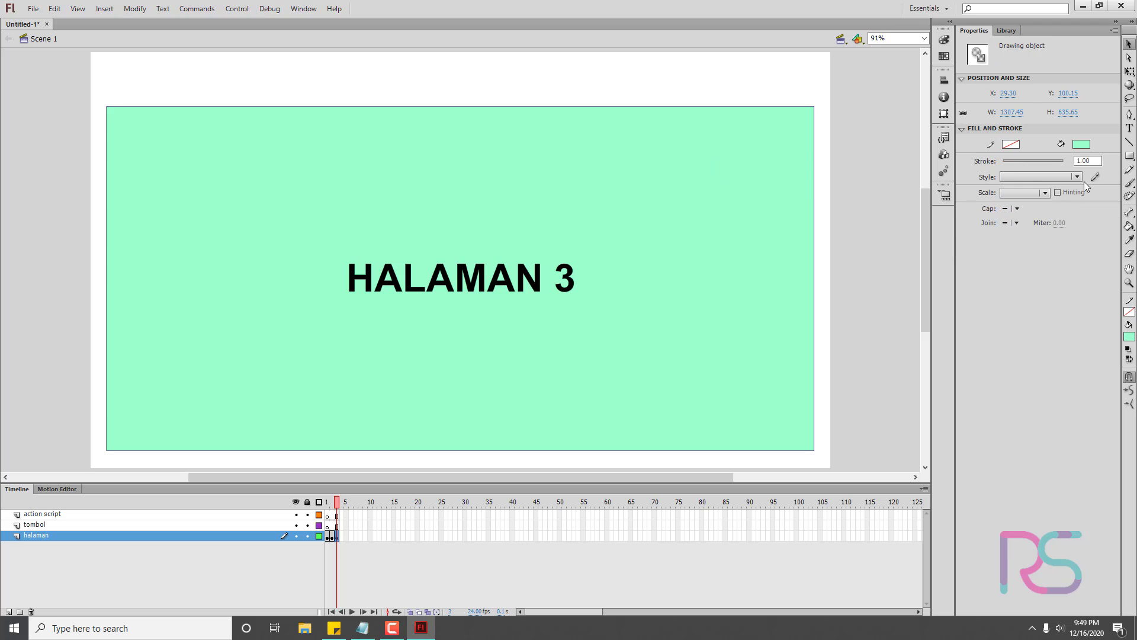
click(1081, 144)
click(1129, 253)
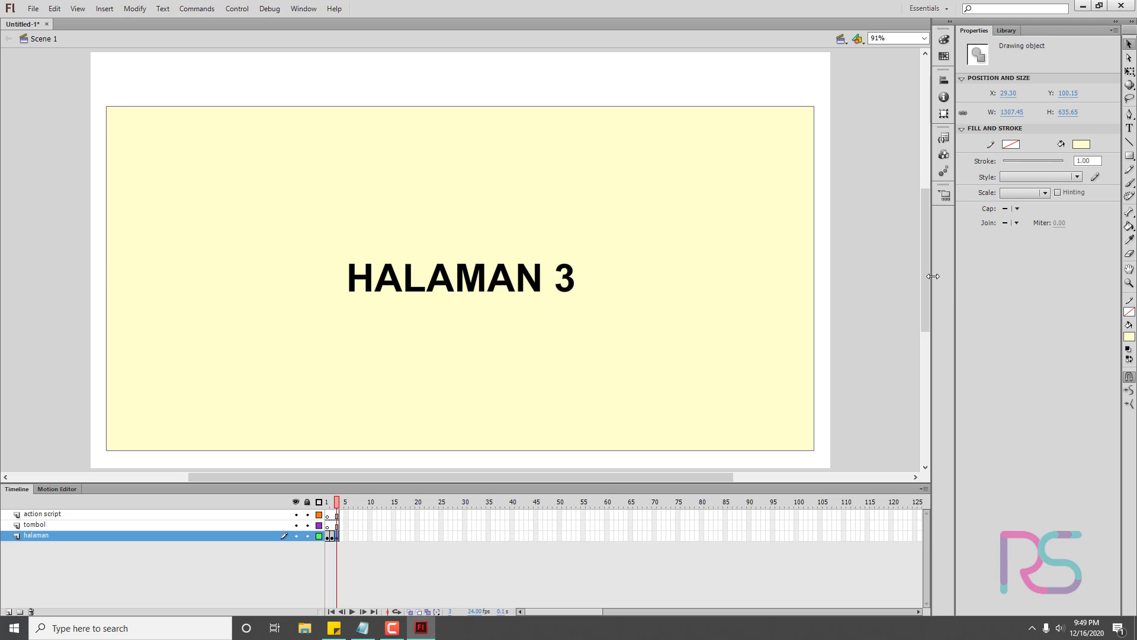
click(882, 273)
- Insert a keyframe at frame 4 and change its text to "HALAMAN 4"
key(F6)
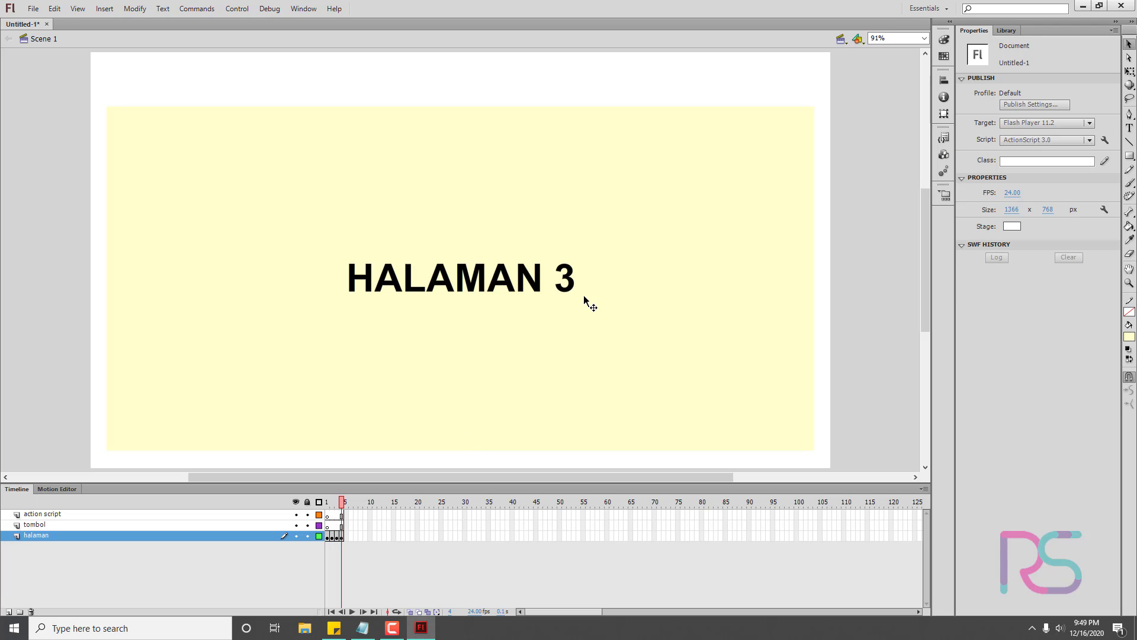
double_click(553, 282)
double_click(852, 286)
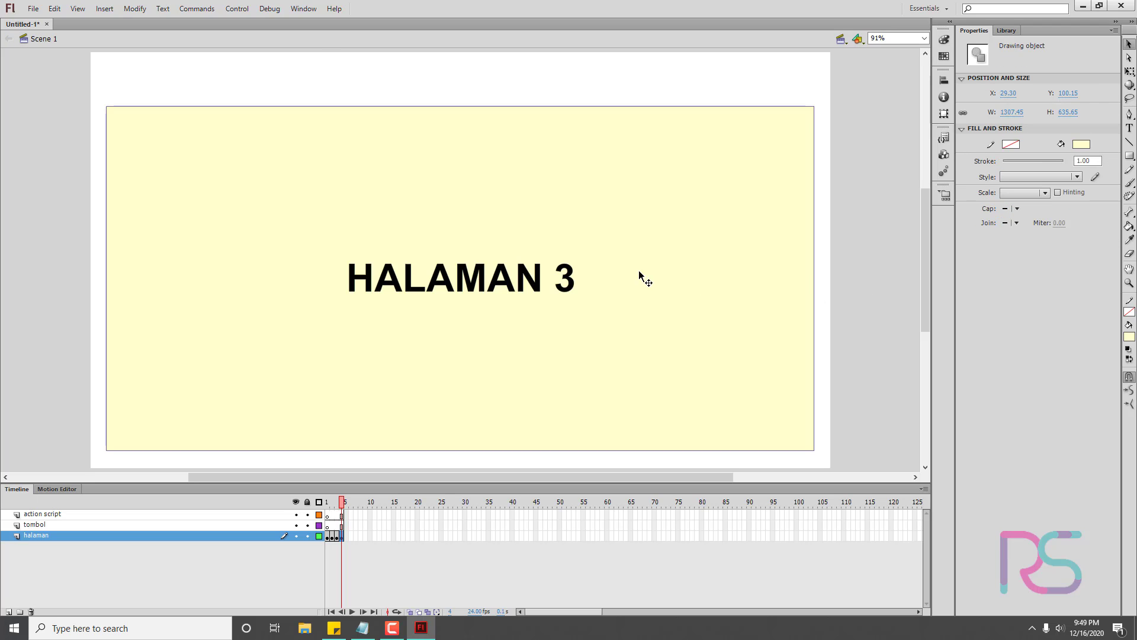
click(565, 276)
double_click(565, 276)
double_click(565, 277)
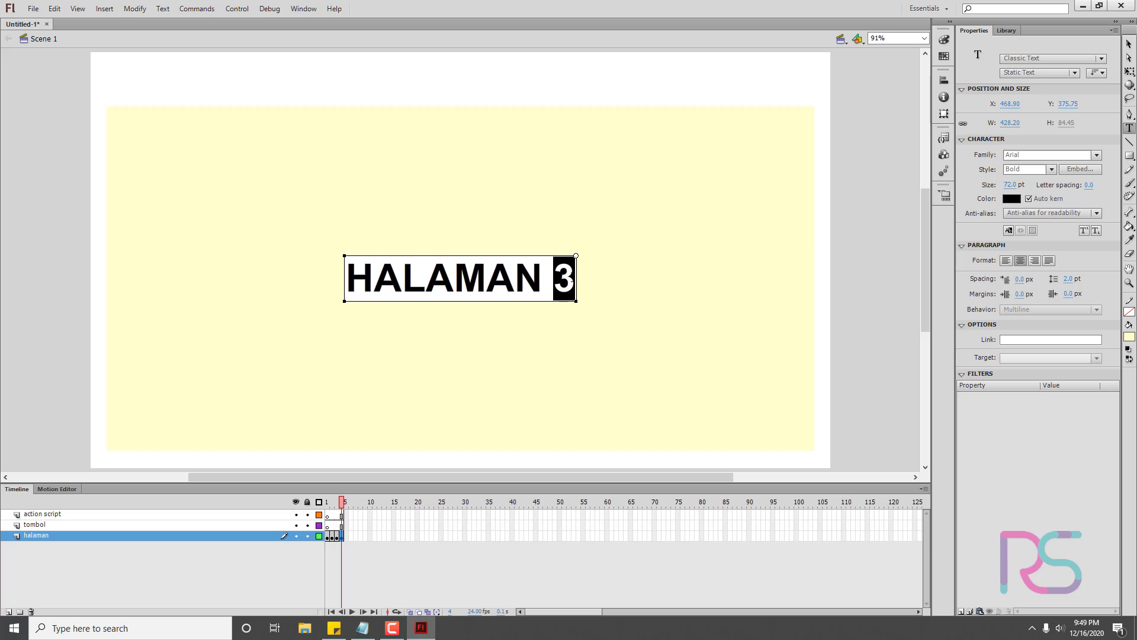
text(4)
click(1129, 44)
- Change the fill of the rectangle on frame 4 to khaki (#CCCC99)
click(741, 204)
click(1082, 144)
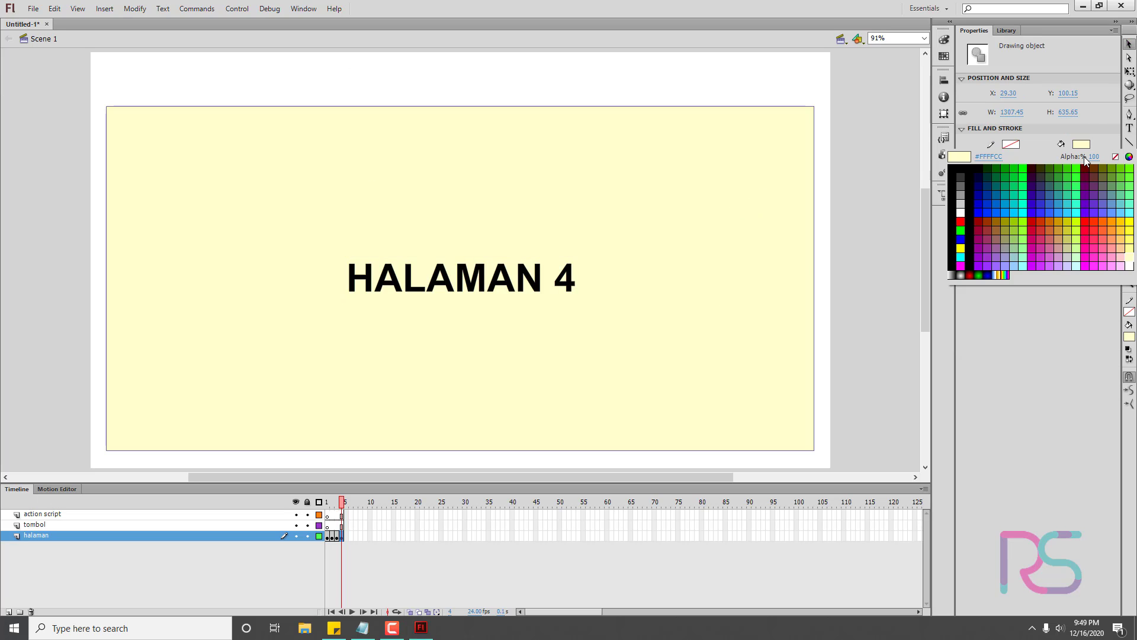
click(1087, 243)
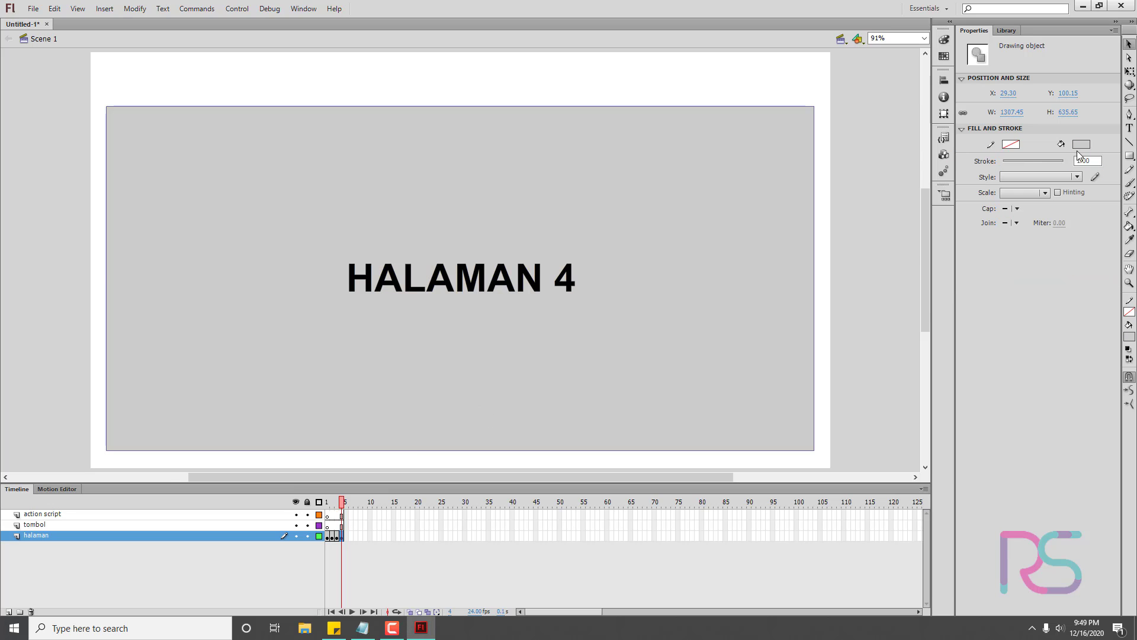
click(1080, 145)
click(1069, 255)
click(1081, 145)
click(1074, 243)
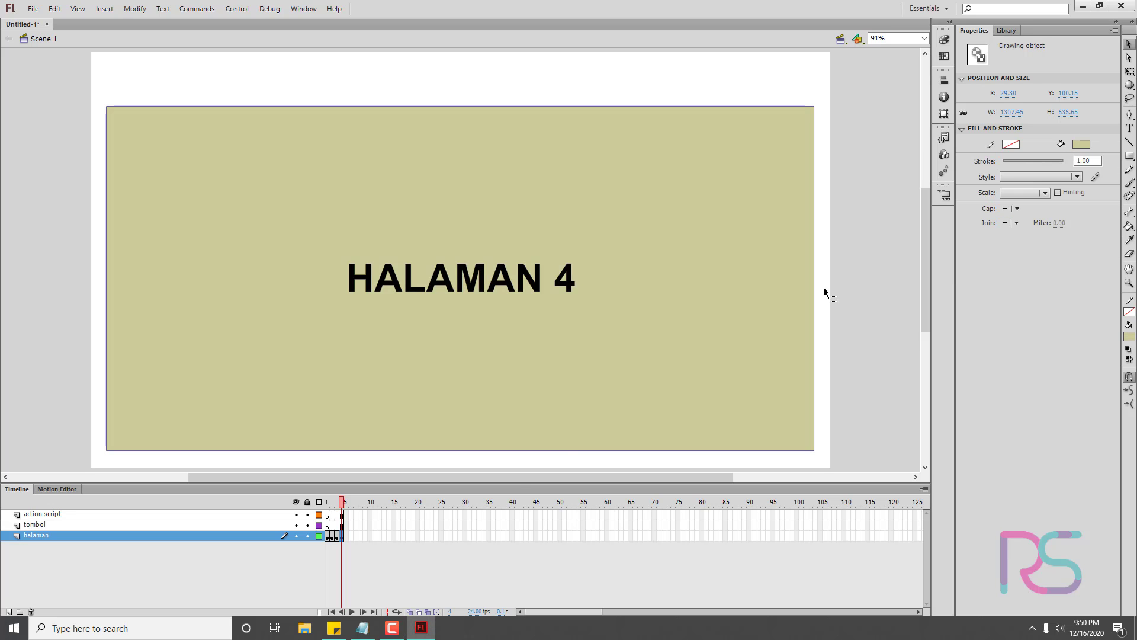
- Insert a keyframe at frame 5 and change its rectangle's fill to light orange
mouse_move(342, 503)
mouse_down()
mouse_move(294, 504)
mouse_move(342, 508)
mouse_up()
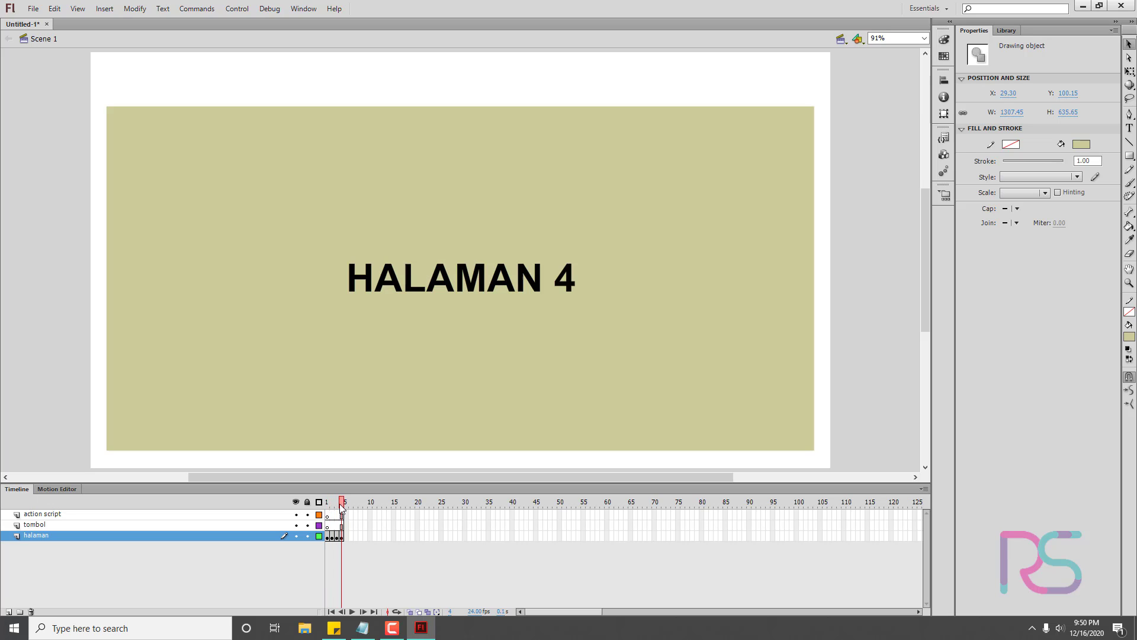
key(F6)
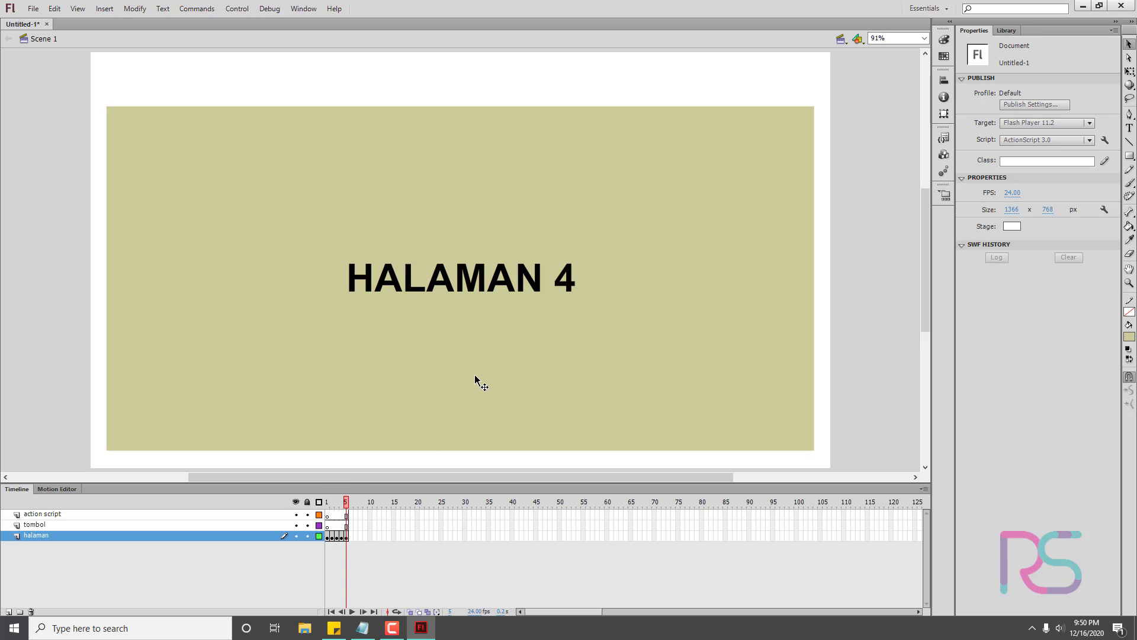
click(774, 248)
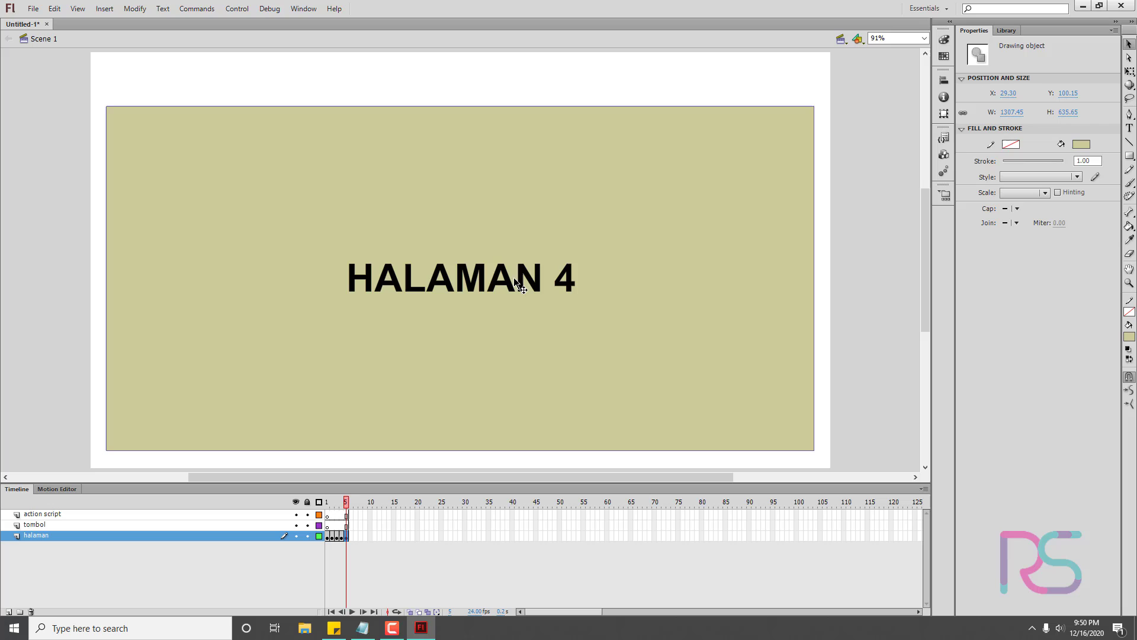
click(1081, 145)
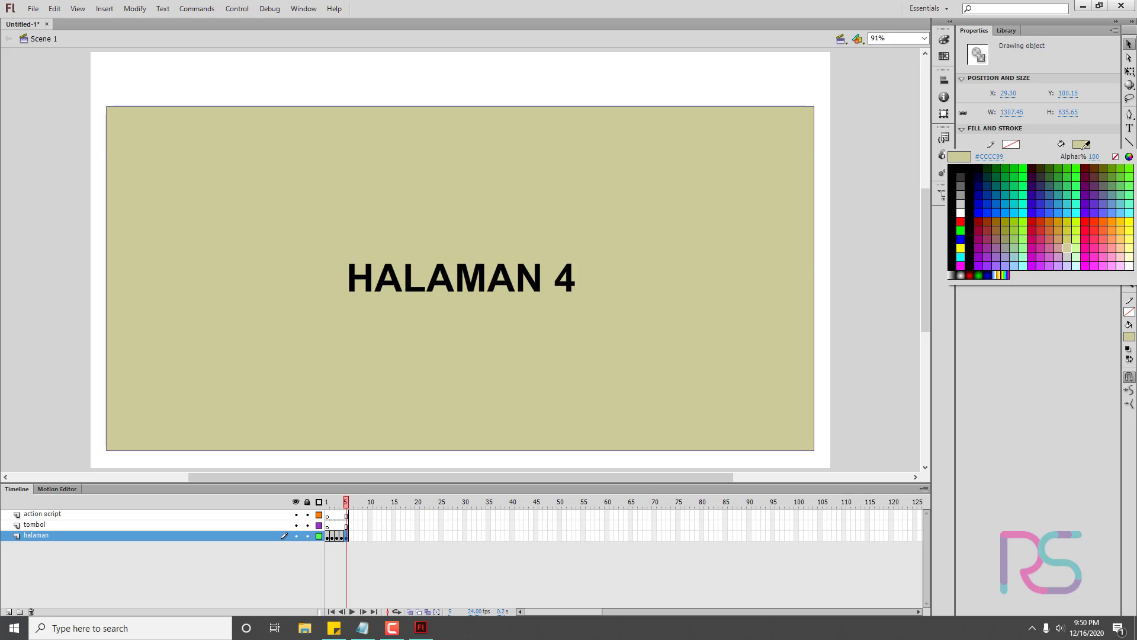
click(1122, 247)
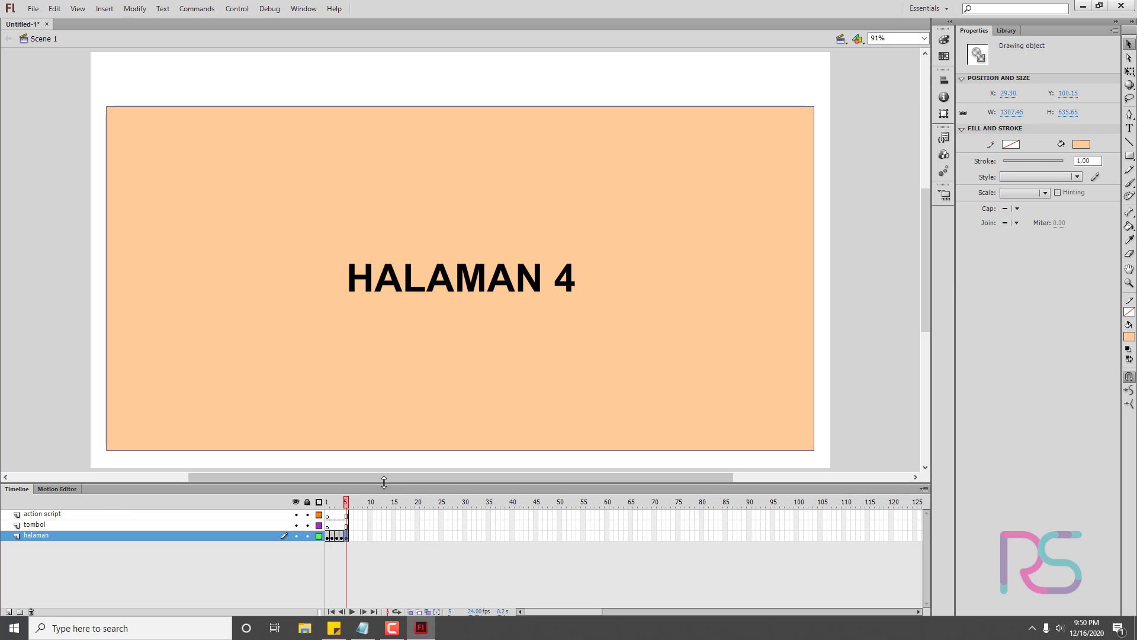
click(337, 502)
mouse_move(338, 505)
mouse_down()
mouse_move(326, 504)
mouse_move(346, 503)
mouse_up()
- Change the text on frame 5 to "HALAMAN 5" and deselect it
key(t)
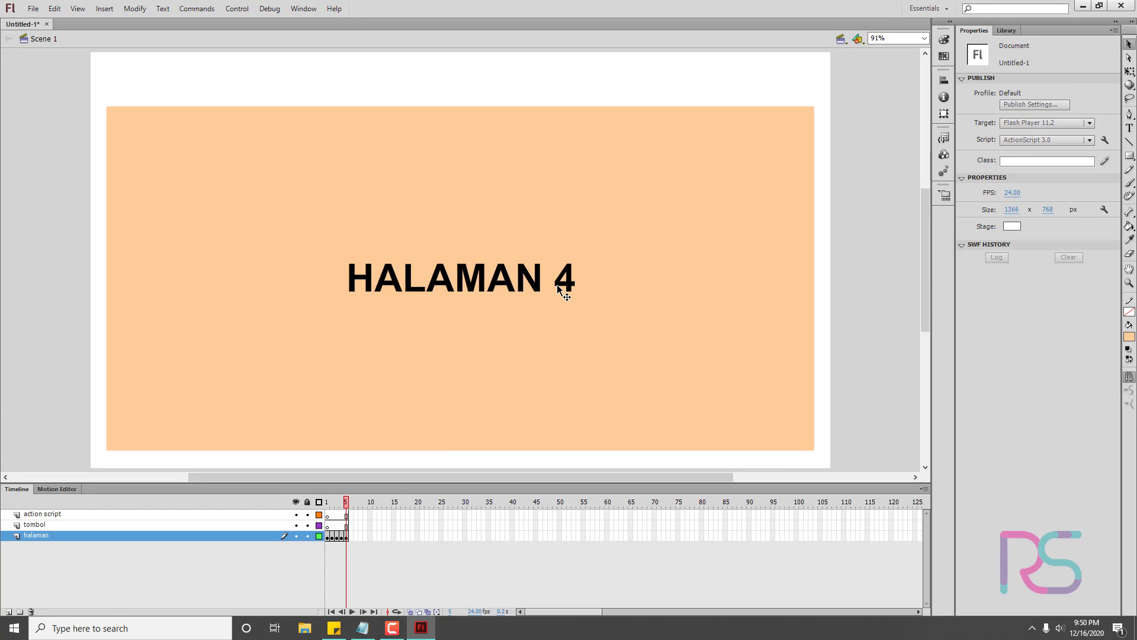
click(564, 285)
double_click(567, 286)
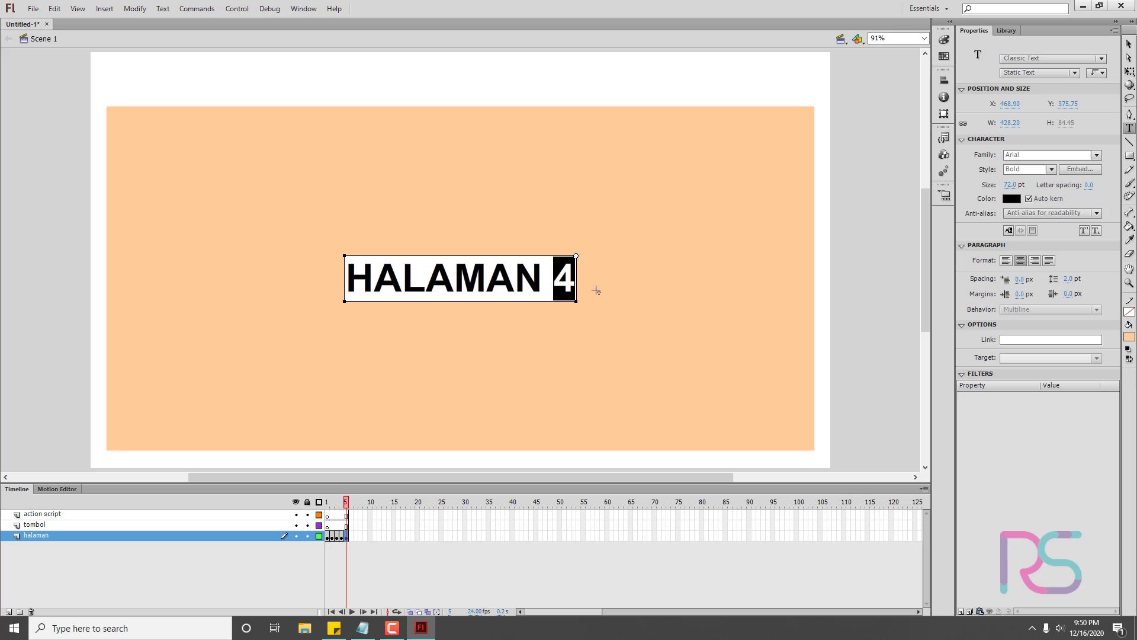
text(5)
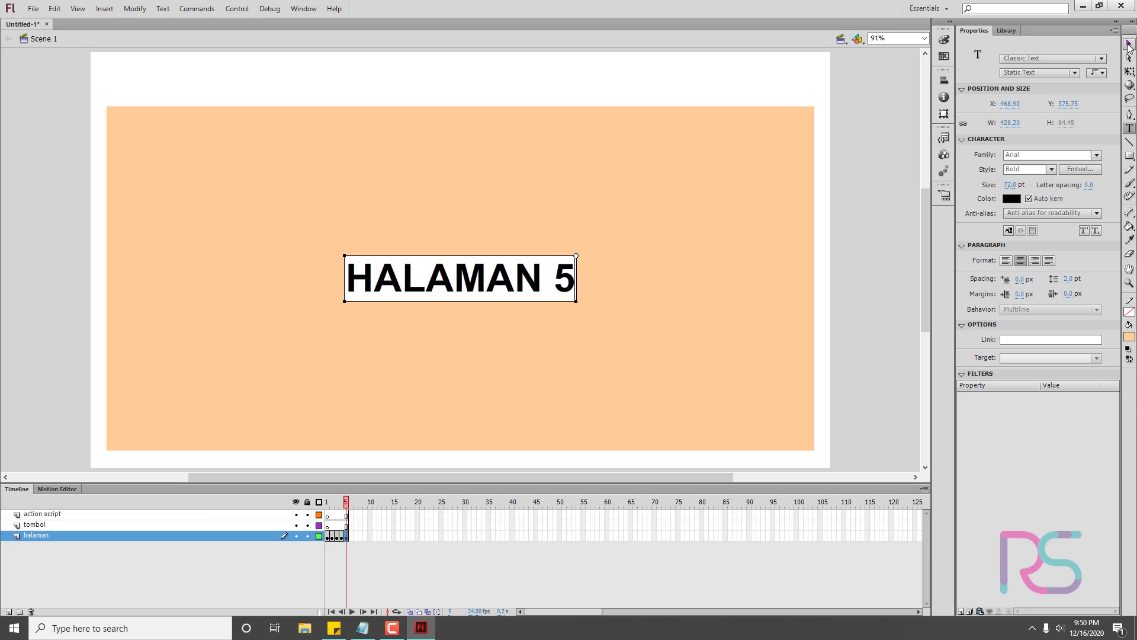
key(Escape)
click(845, 170)
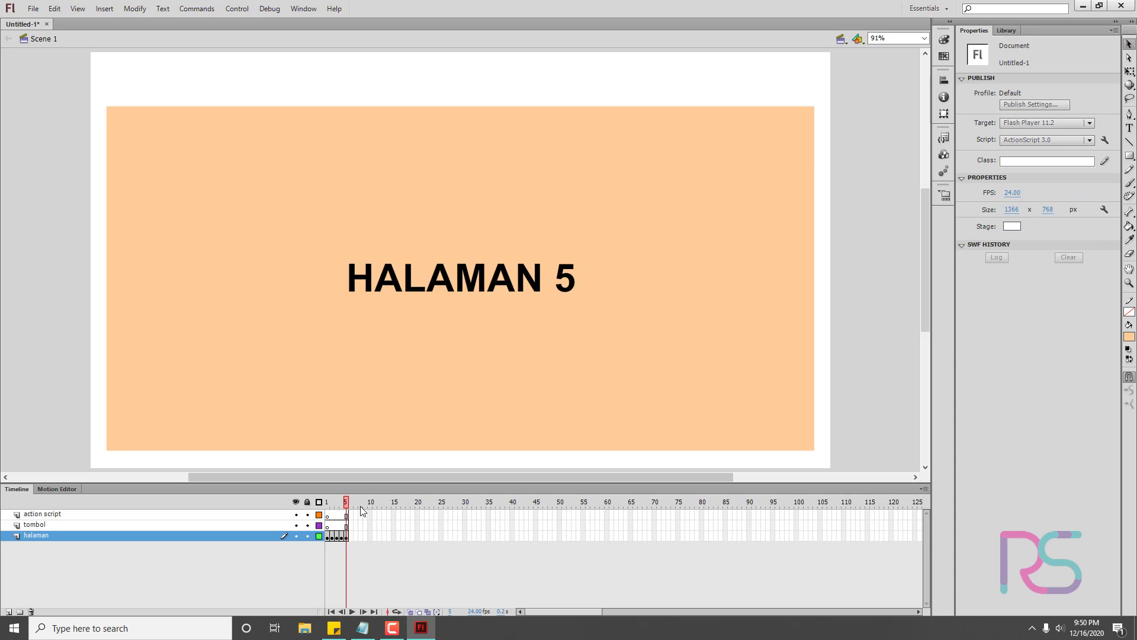
- Convert the rectangle and text on frame 1 together into a Button symbol named "halaman_1"
drag(346, 507, 323, 518)
click(331, 519)
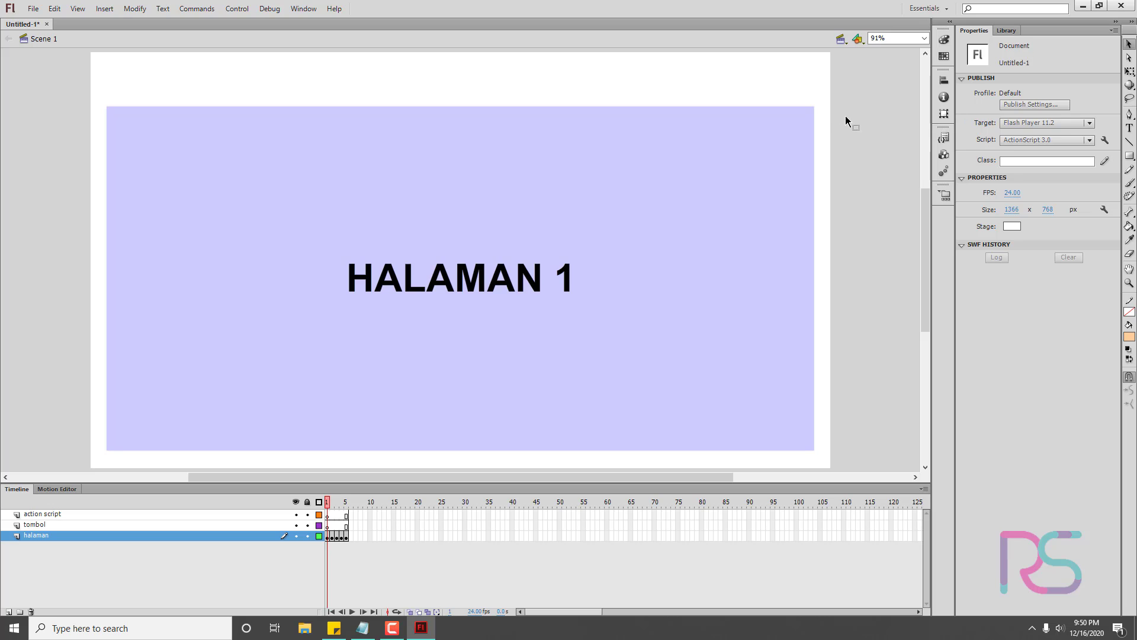
drag(813, 83, 331, 386)
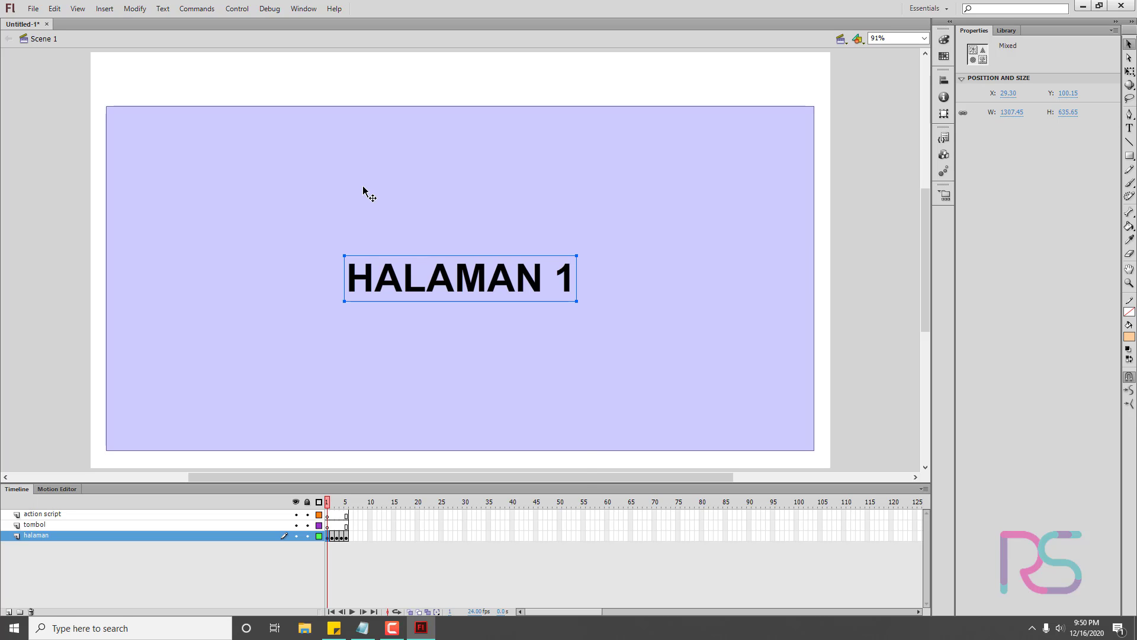
right_click(429, 216)
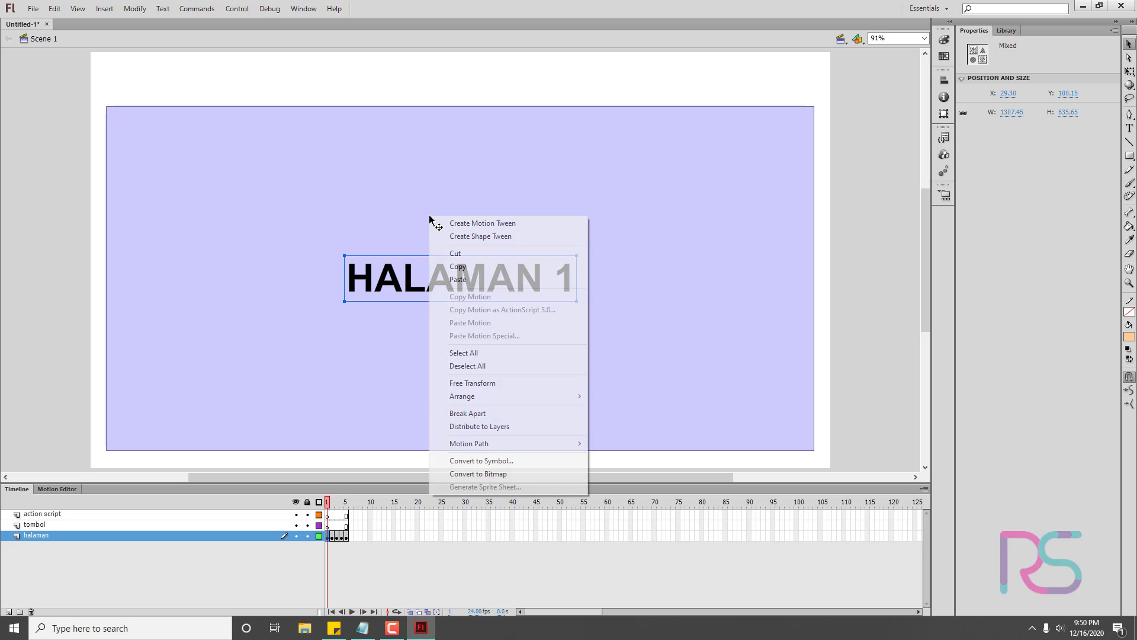
click(504, 460)
drag(406, 168, 588, 132)
text(GHALAMA)
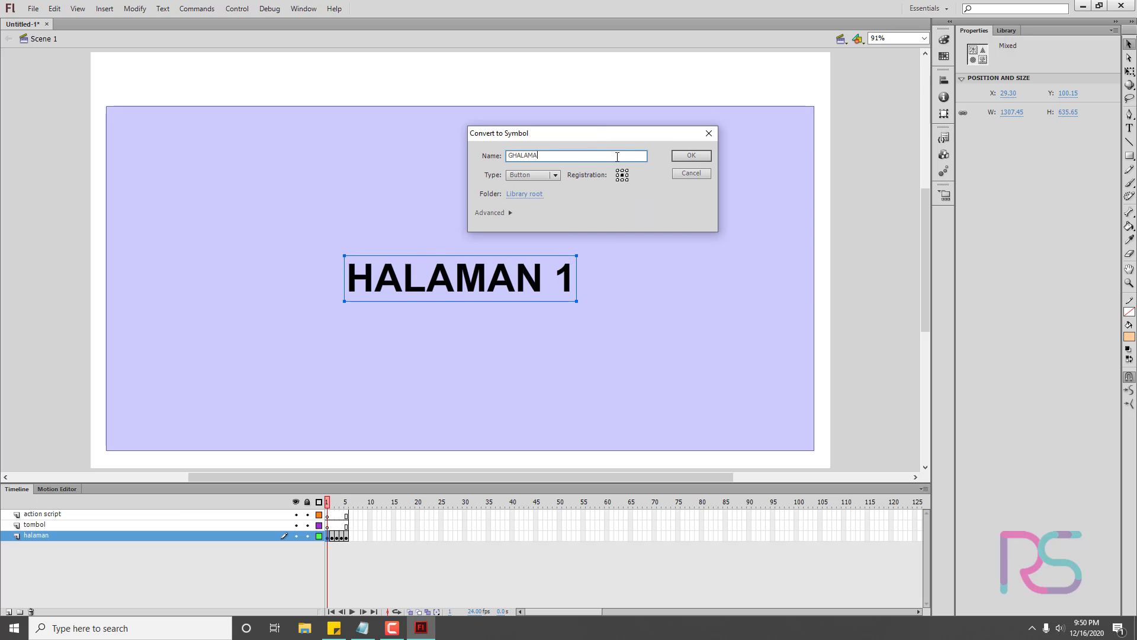
key(BackSpace)
key(BackSpace)
key(BackSpace)
key(BackSpace)
key(BackSpace)
key(BackSpace)
key(BackSpace)
text(halaman)
key(Return)
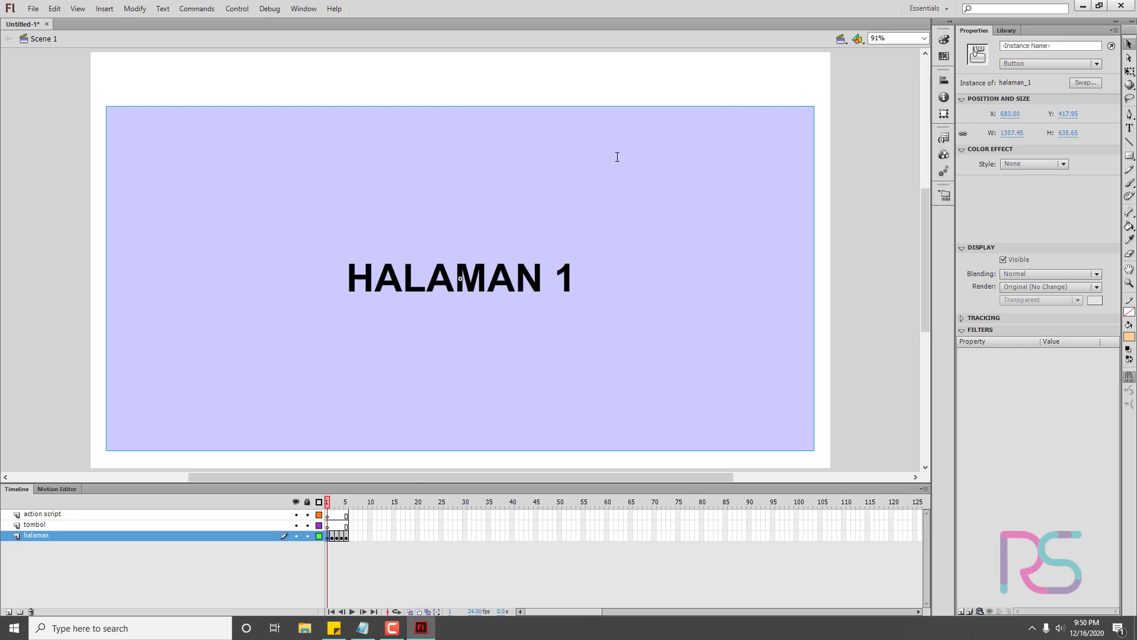
- Convert the rectangle and text on frame 2 together into a Graphic symbol named "halaman_2"
click(335, 537)
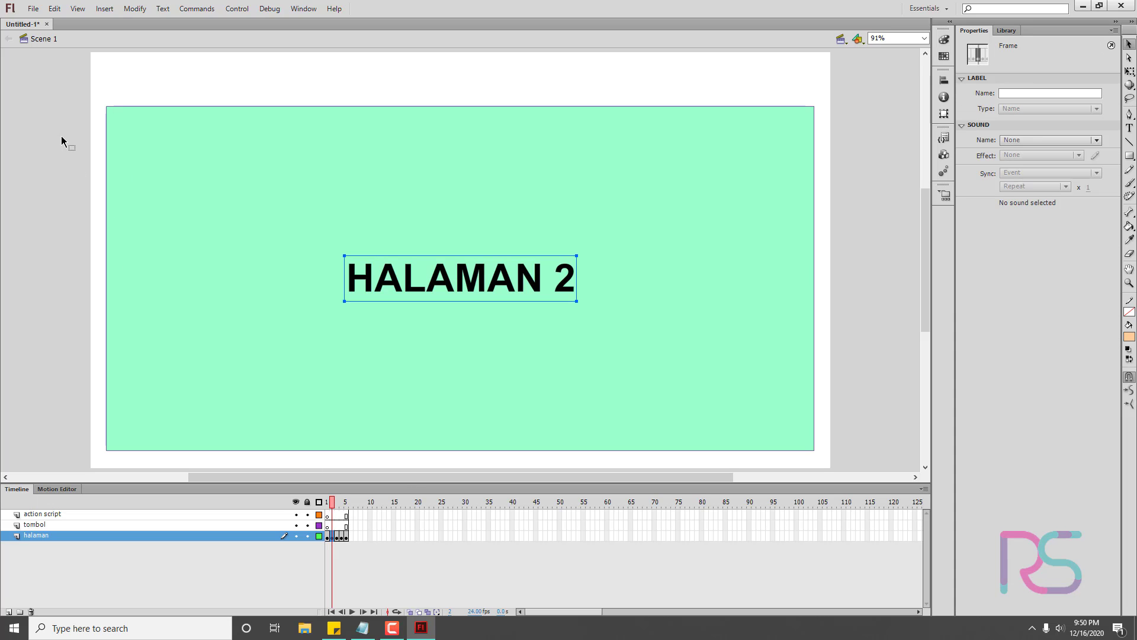
drag(61, 137, 474, 369)
key(F8)
text(halaman_2)
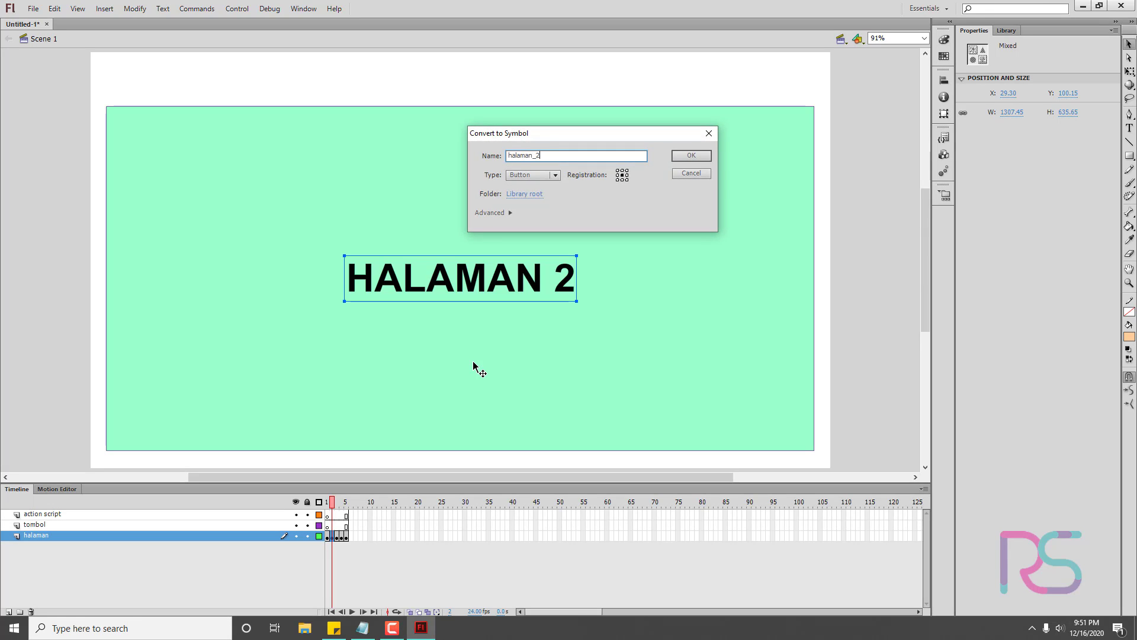
click(533, 176)
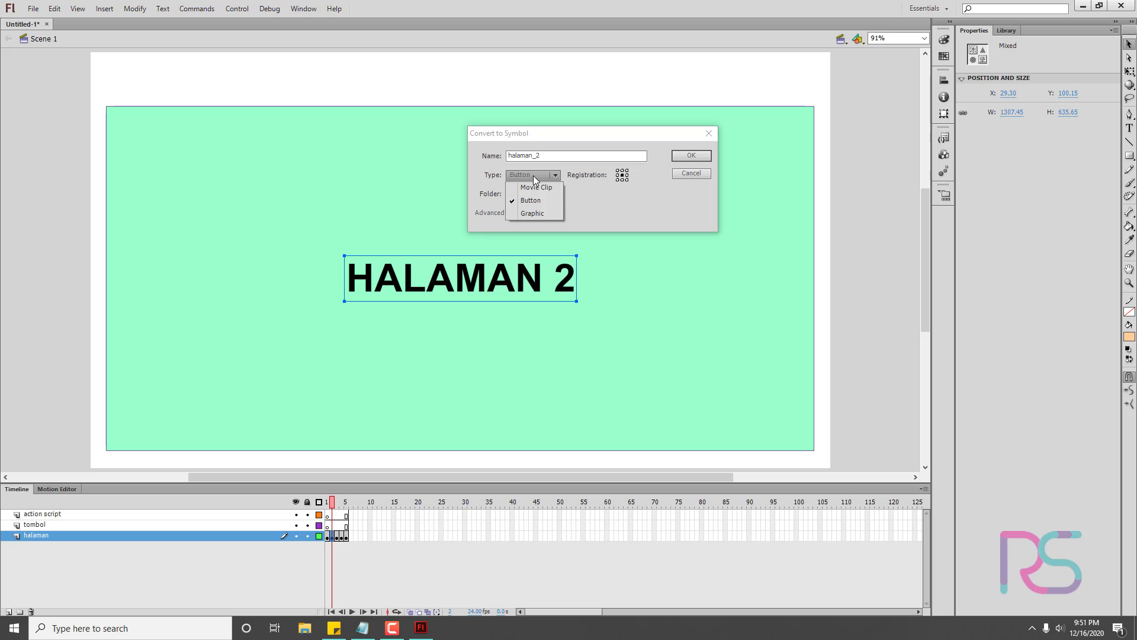
click(542, 212)
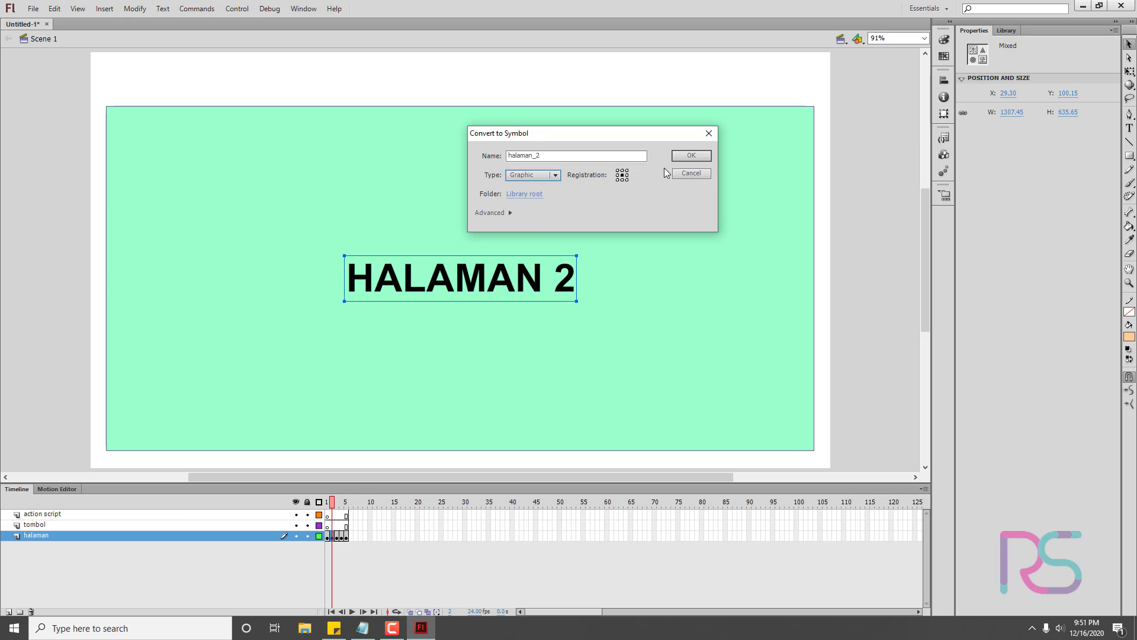
click(691, 155)
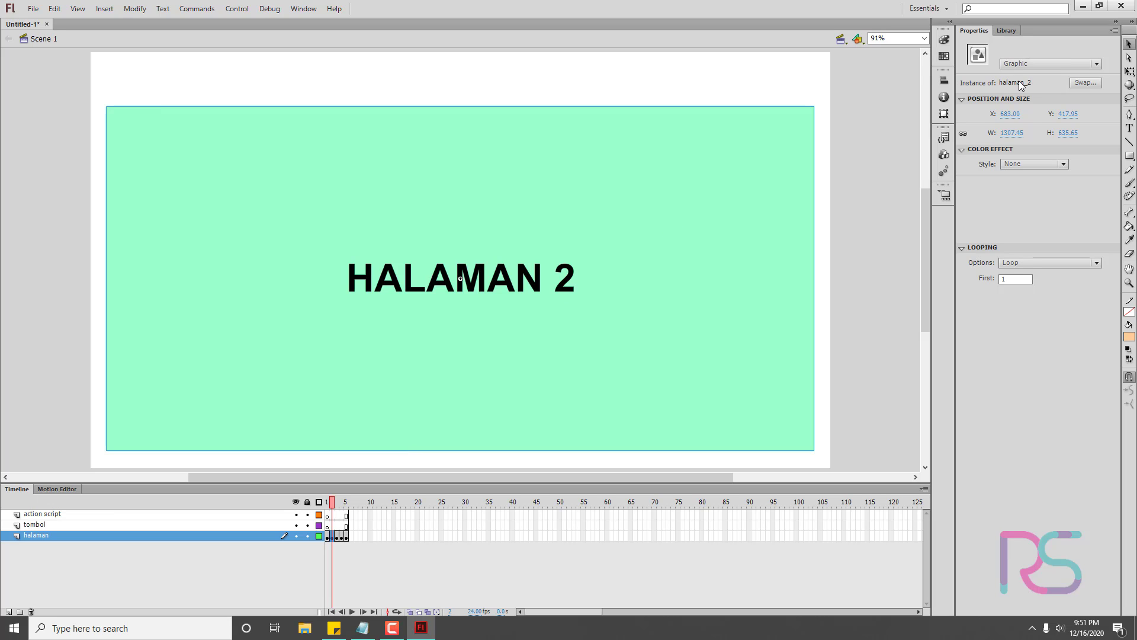
- Set the instance behavior of the halaman_1 symbol on frame 1 to Graphic
click(327, 504)
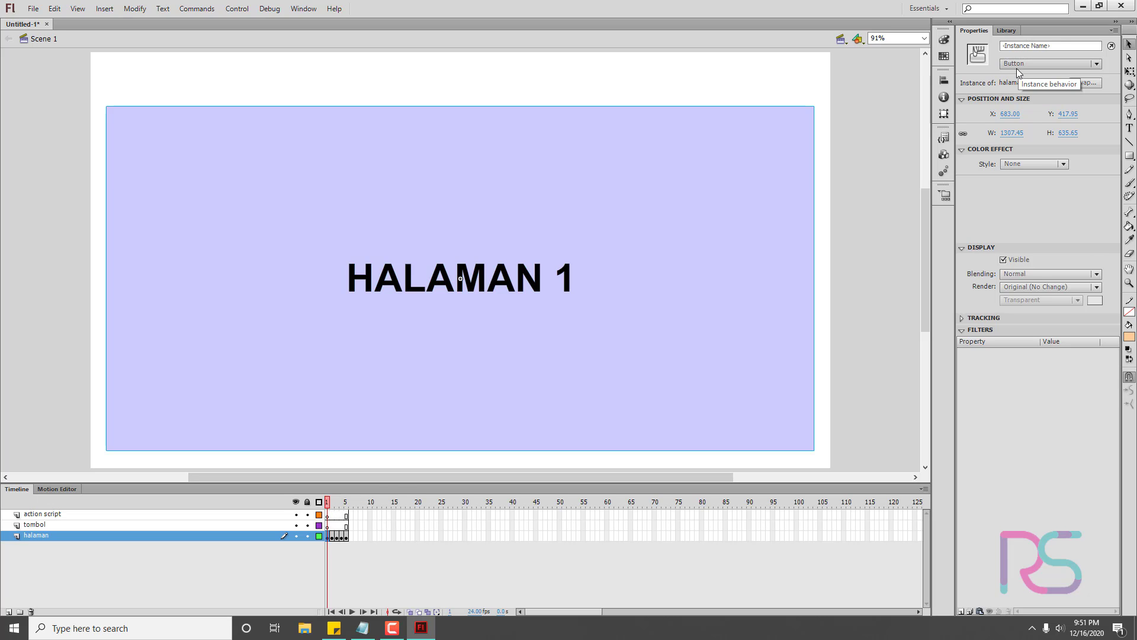
click(1049, 66)
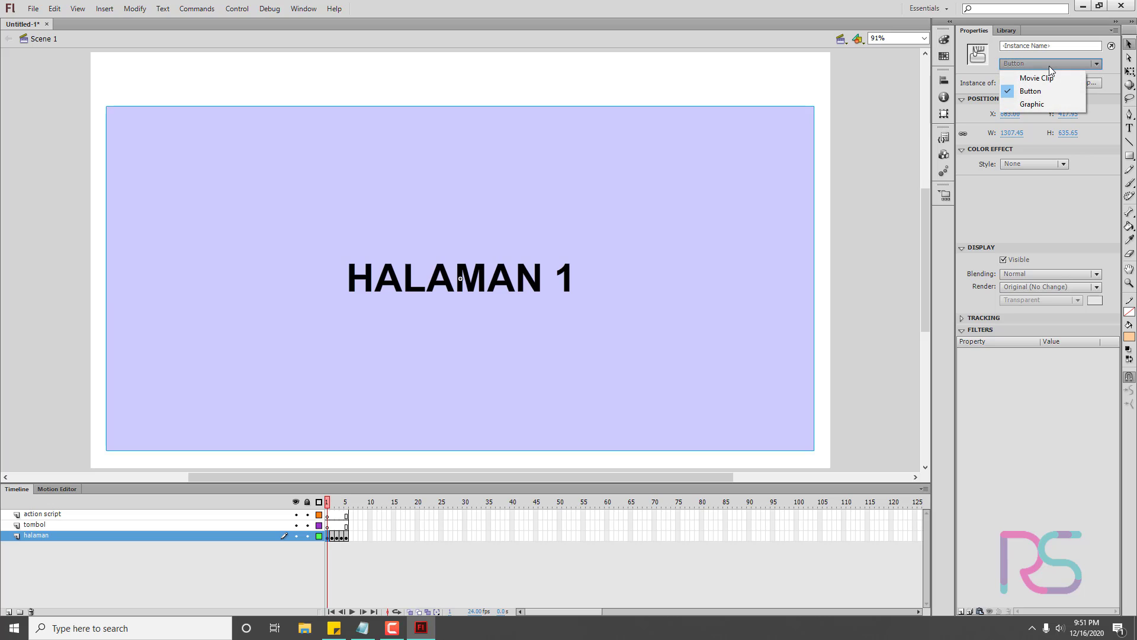
click(1049, 104)
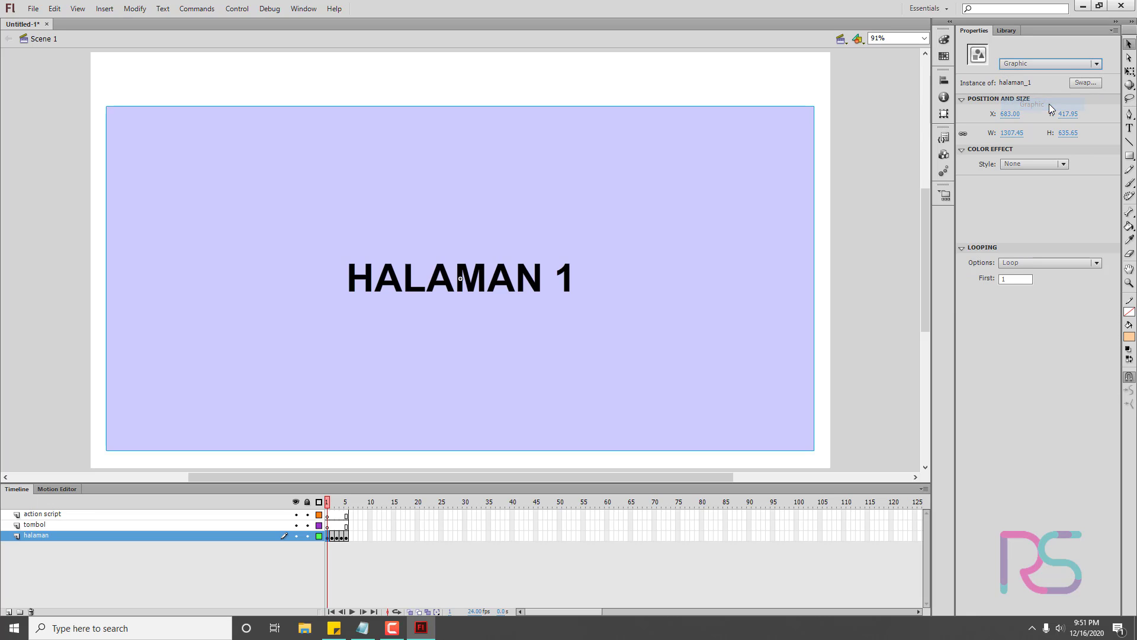
- Change the type of the halaman_1 library symbol to Graphic and return to the instance's properties
click(1004, 30)
right_click(995, 180)
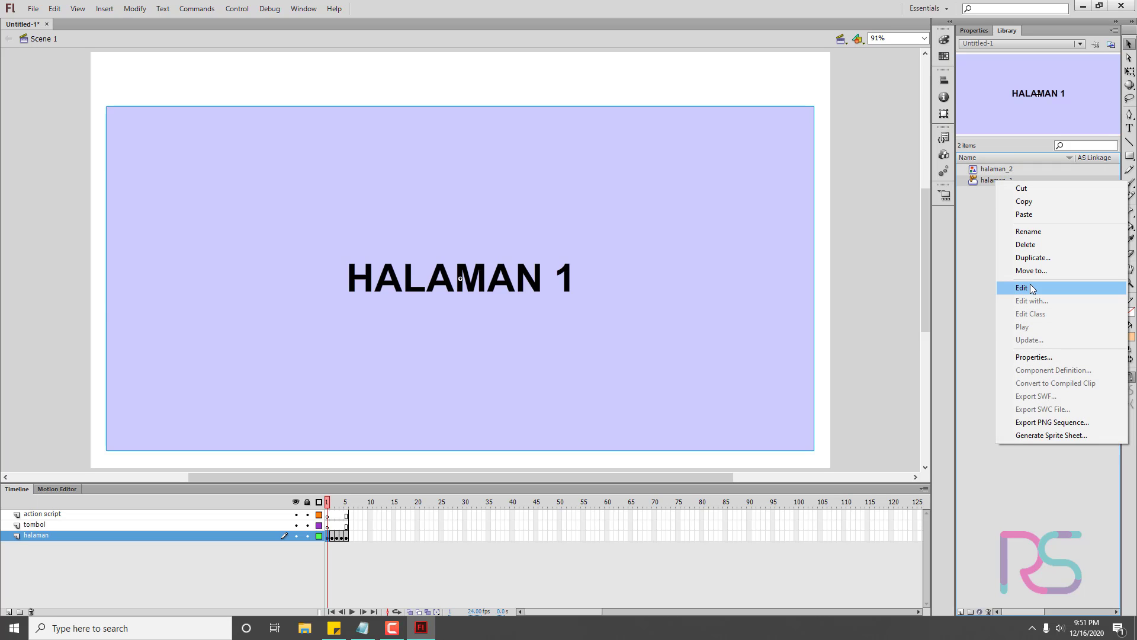
click(1035, 358)
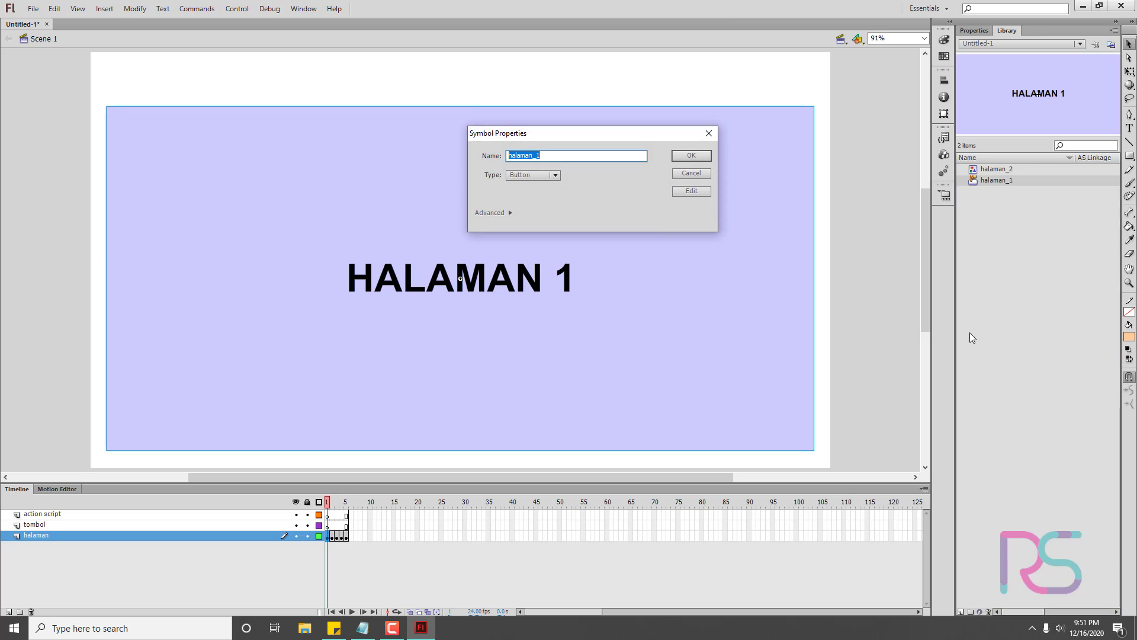
click(559, 175)
click(544, 203)
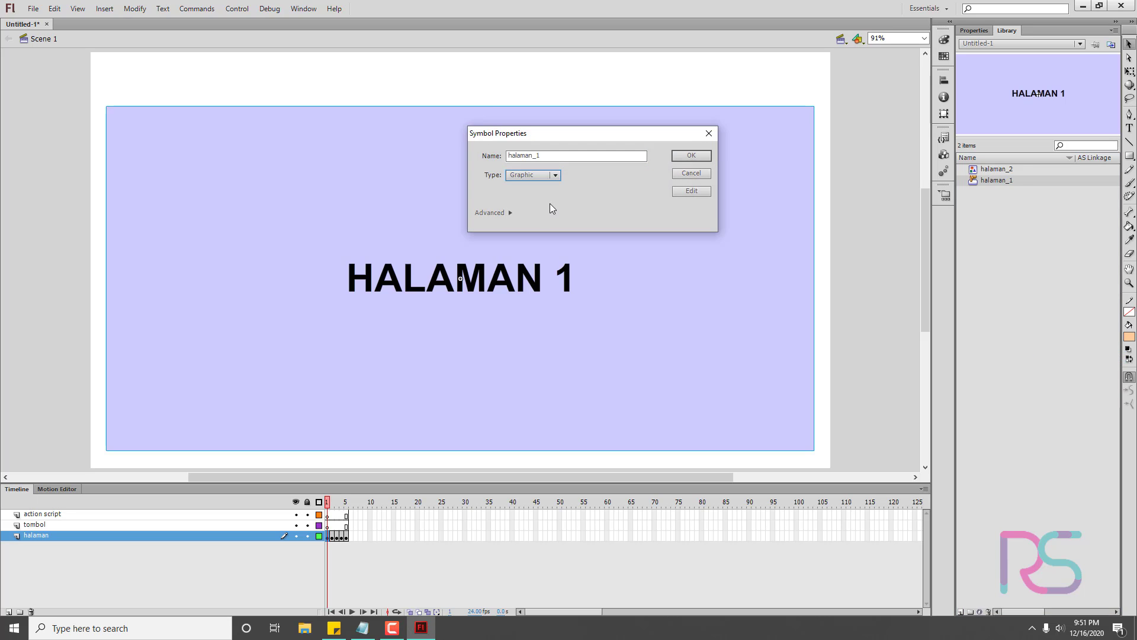
click(684, 155)
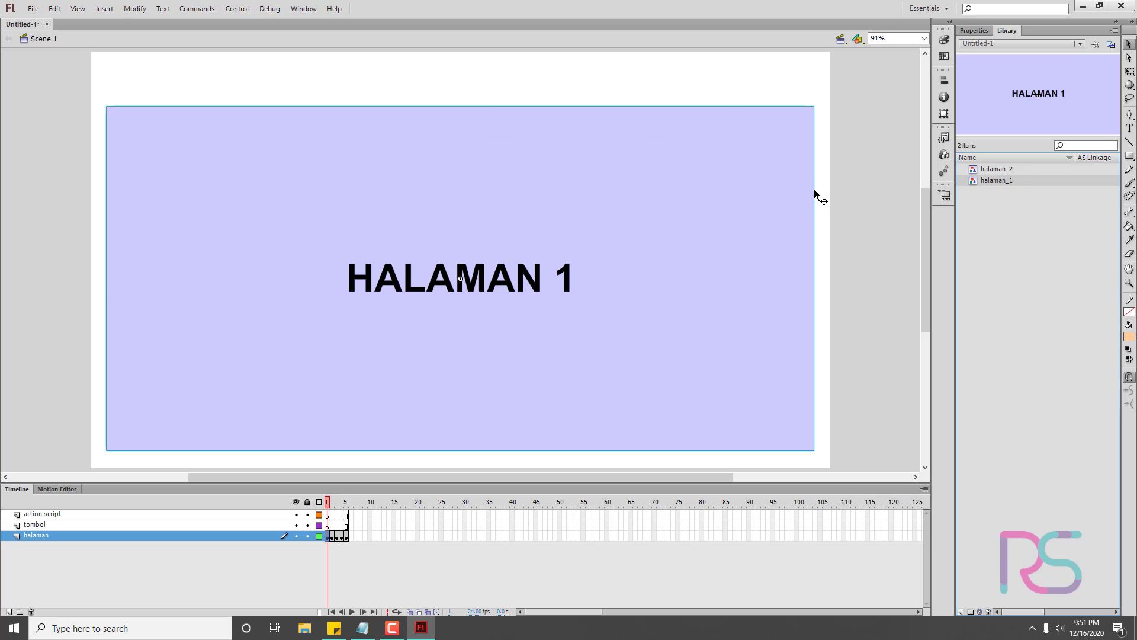
click(983, 170)
click(973, 30)
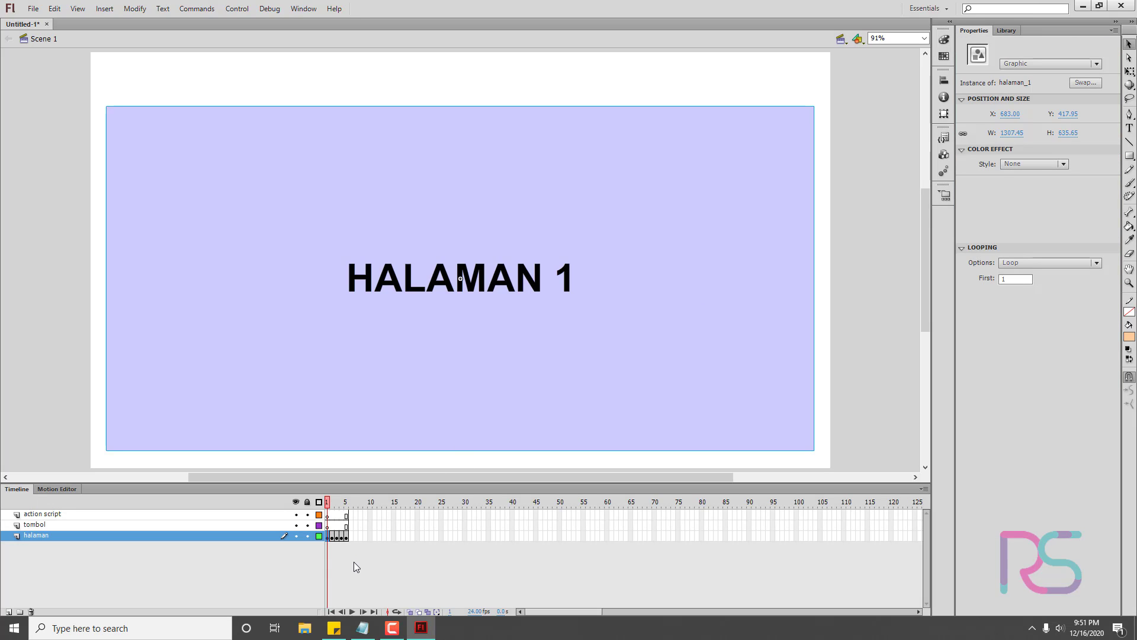
- Convert the rectangle and text on frame 3 of the halaman layer together into a Graphic symbol named "halaman_3"
click(332, 536)
click(336, 536)
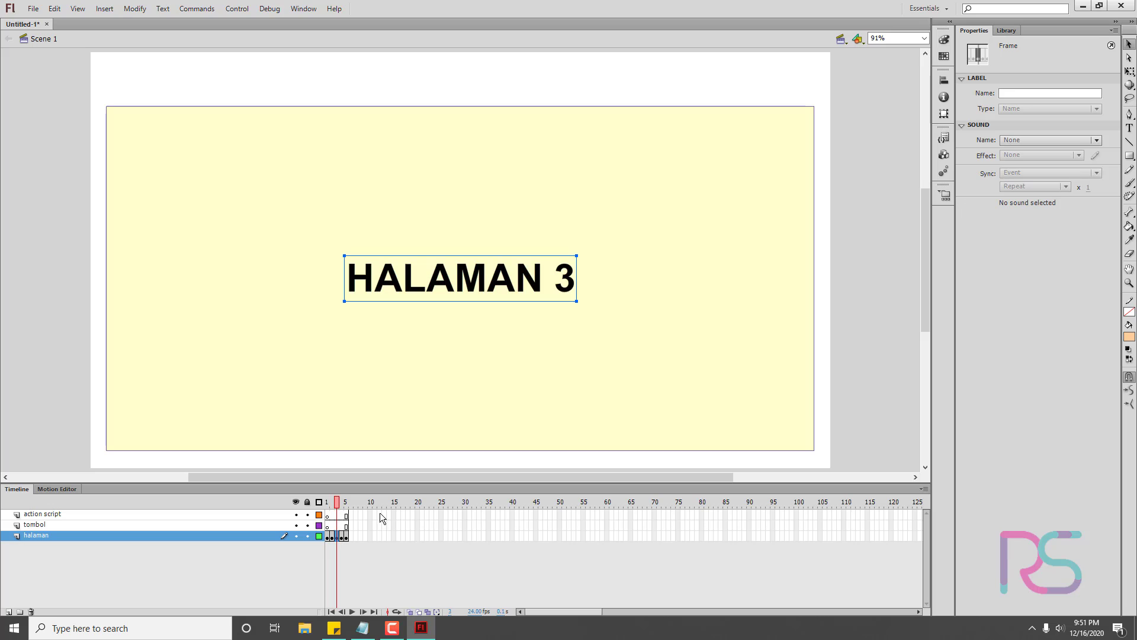
key(F8)
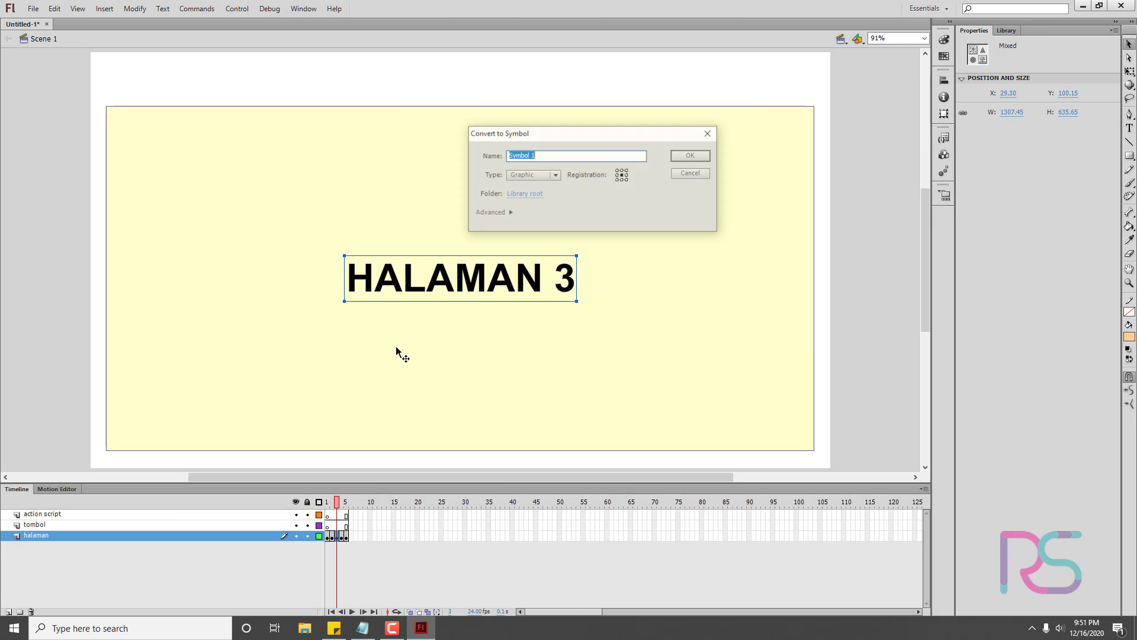
text(halaman_3)
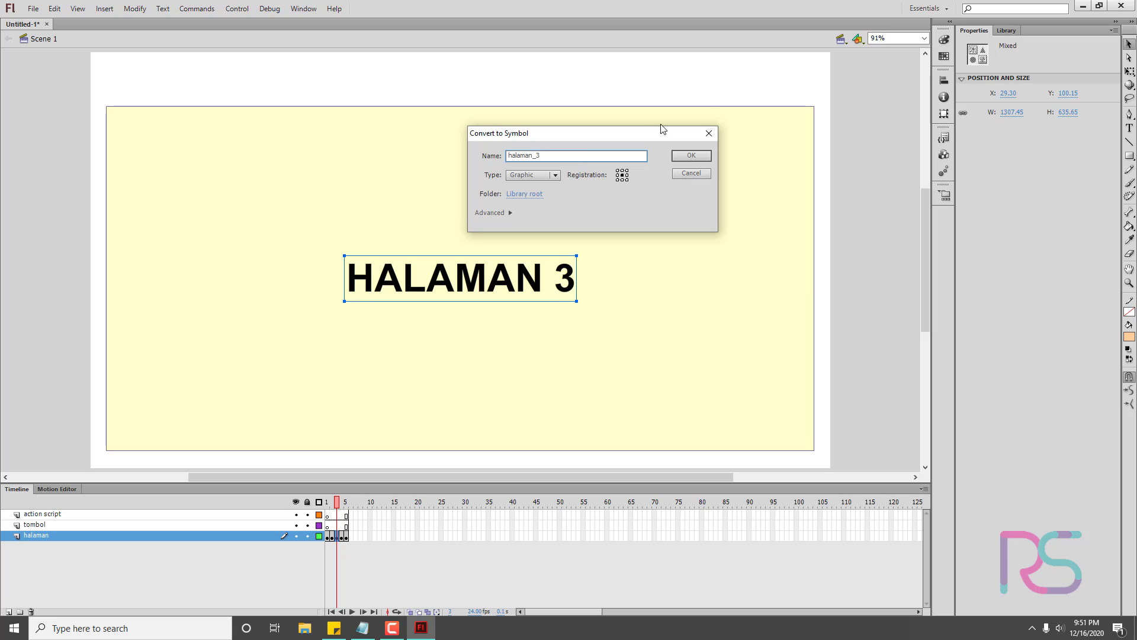
click(704, 158)
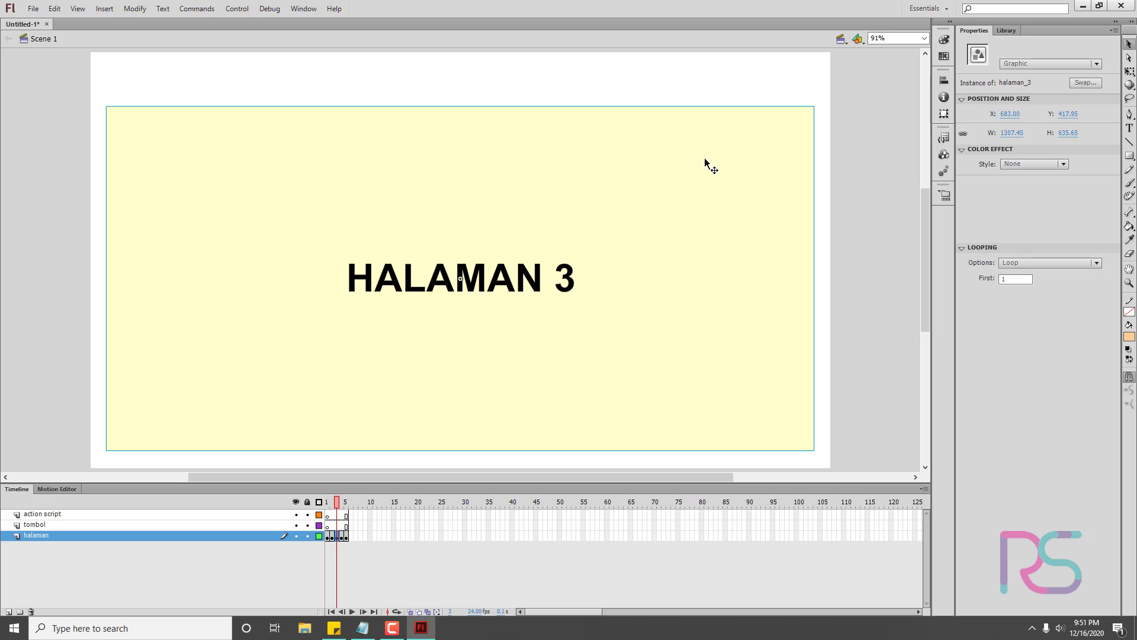
- Change the fill of the HALAMAN 4 background rectangle on frame 4 to light green (#99FF99) and compare it with the neighbouring pages
click(342, 537)
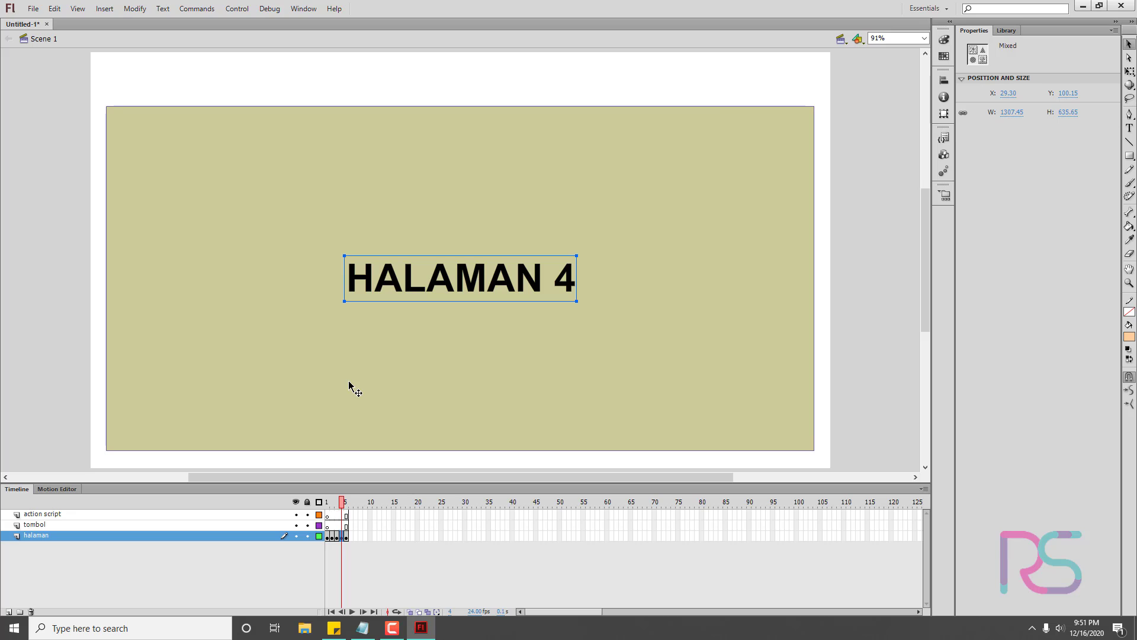
click(869, 310)
click(786, 276)
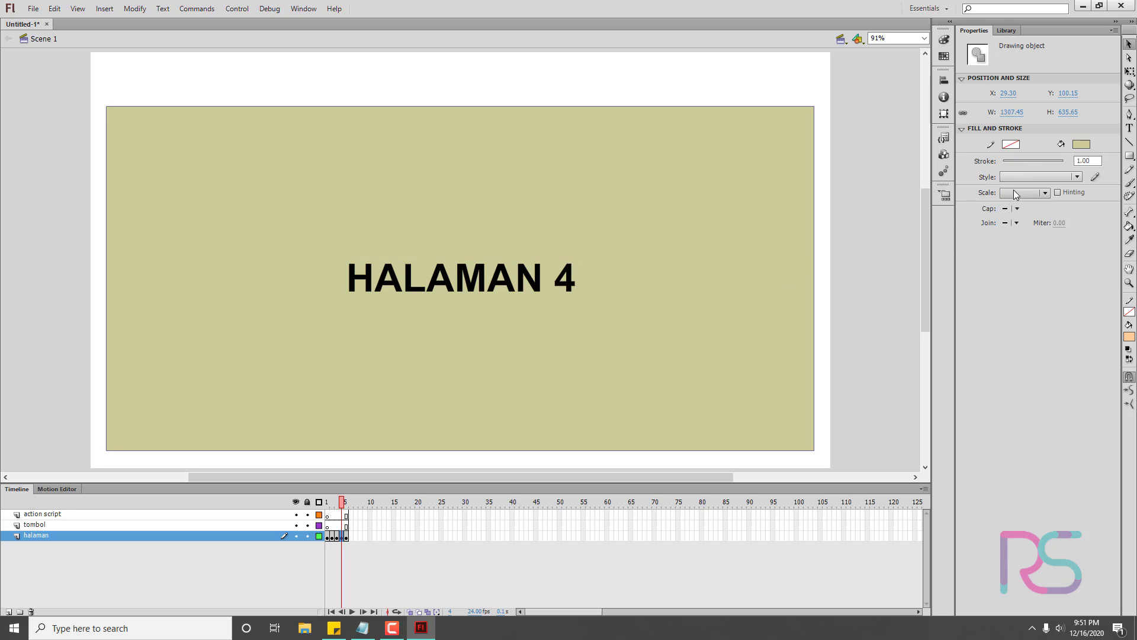
click(1079, 147)
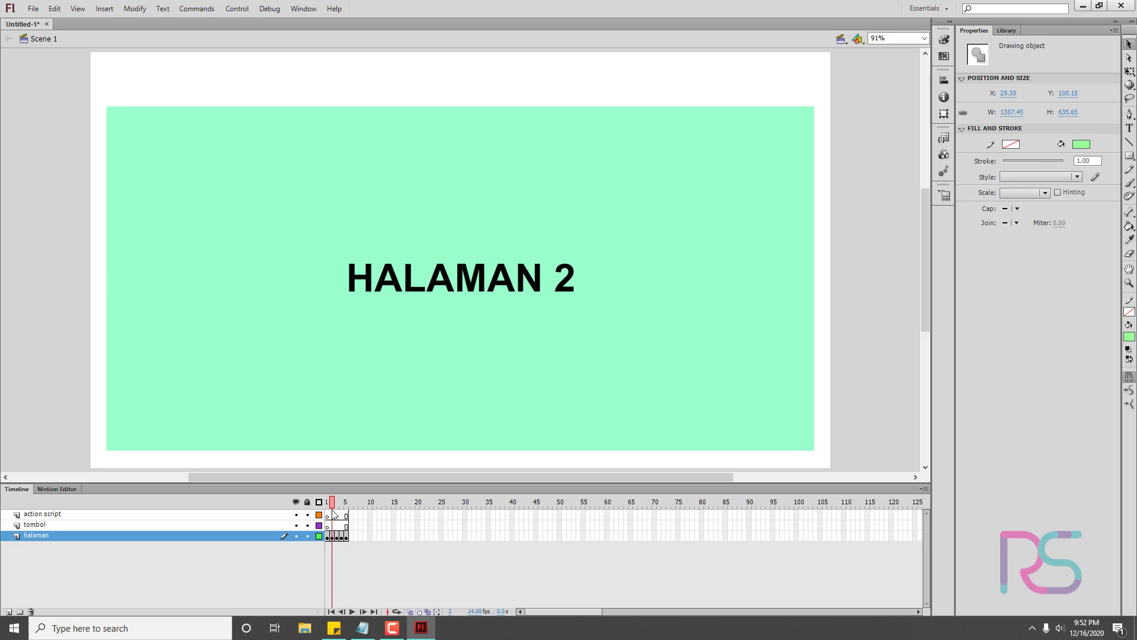
mouse_move(333, 511)
mouse_down()
mouse_move(355, 512)
mouse_move(337, 510)
mouse_up()
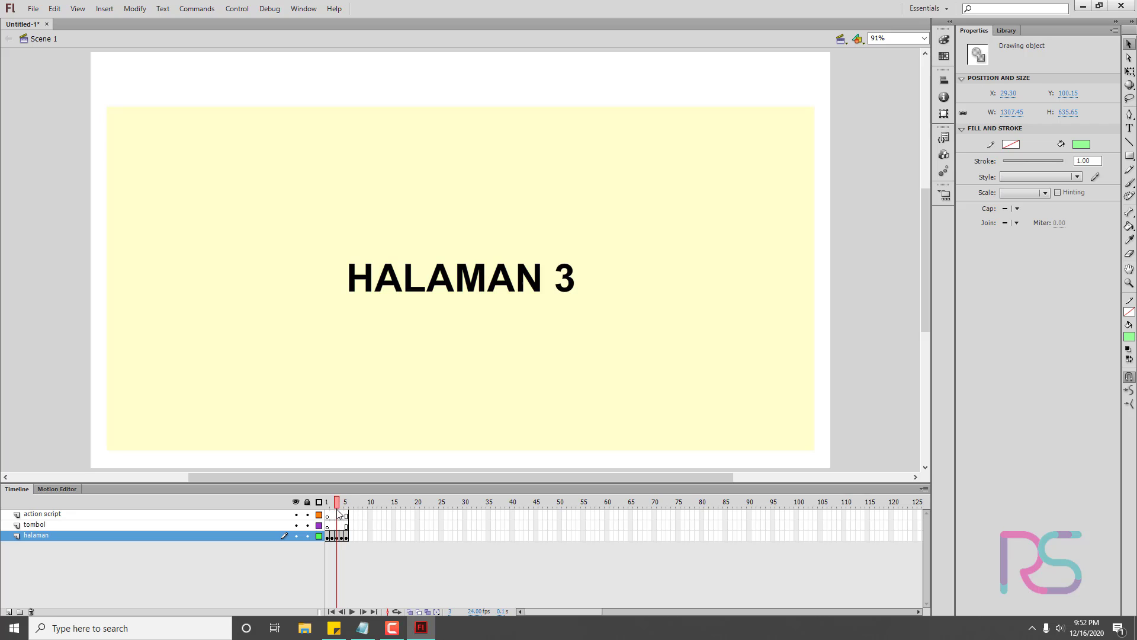
click(629, 350)
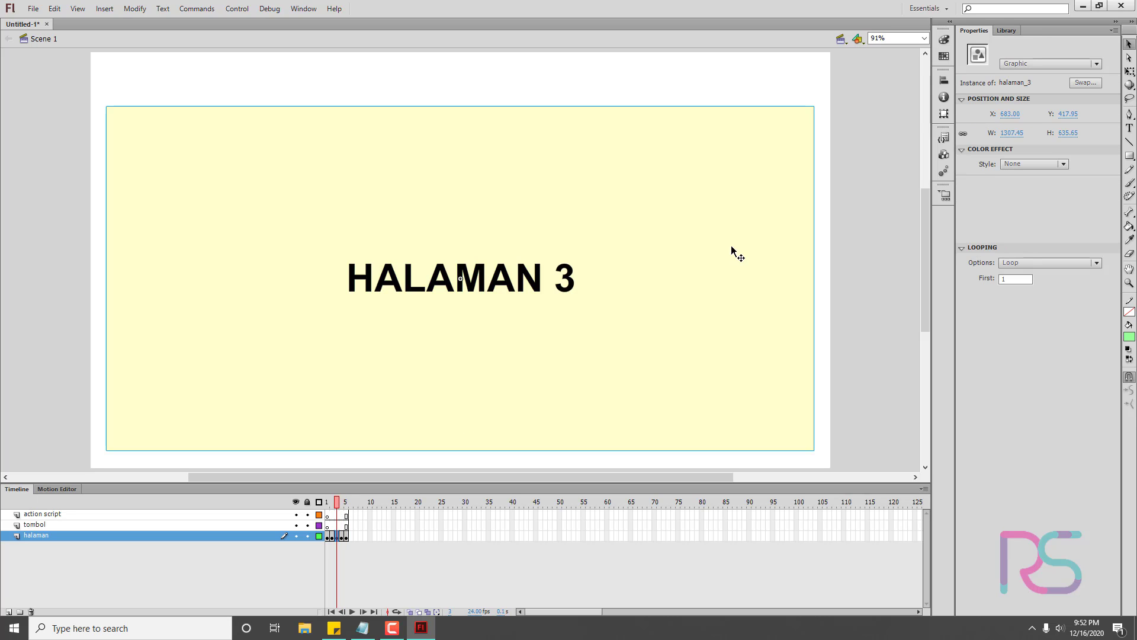
- Convert the rectangle and text on frame 4 together into a Graphic symbol named "halaman_4"
click(341, 538)
drag(857, 169, 330, 367)
key(F8)
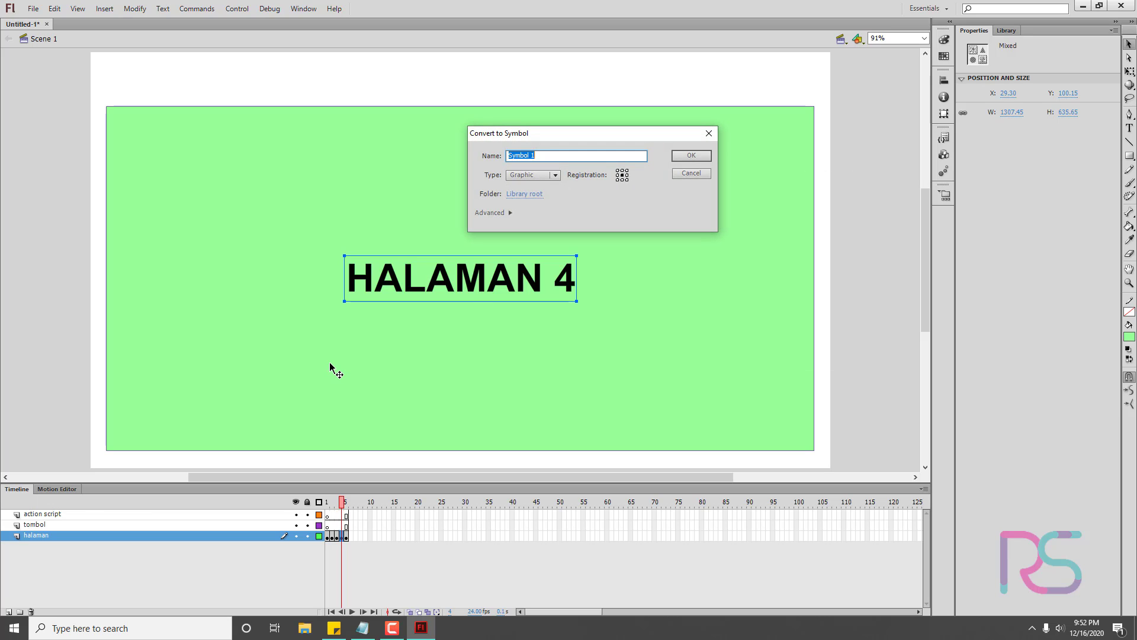
text(halaman_4)
key(Return)
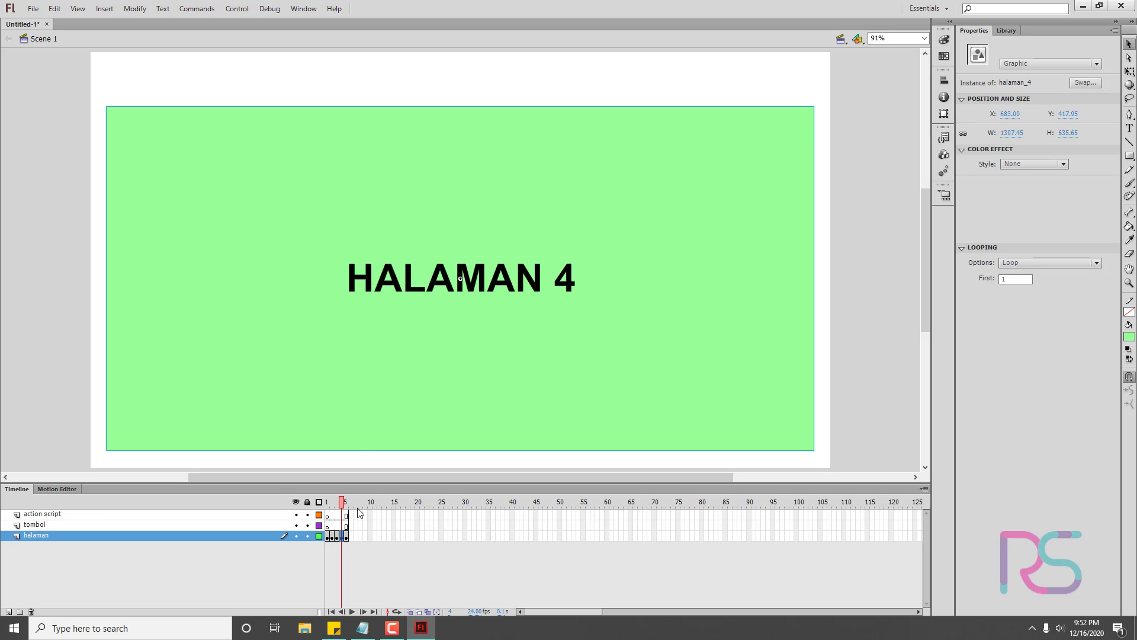
- Convert the rectangle and text on frame 5 together into a Graphic symbol named "halaman_5"
mouse_move(342, 507)
mouse_down()
mouse_move(327, 506)
mouse_move(347, 510)
mouse_up()
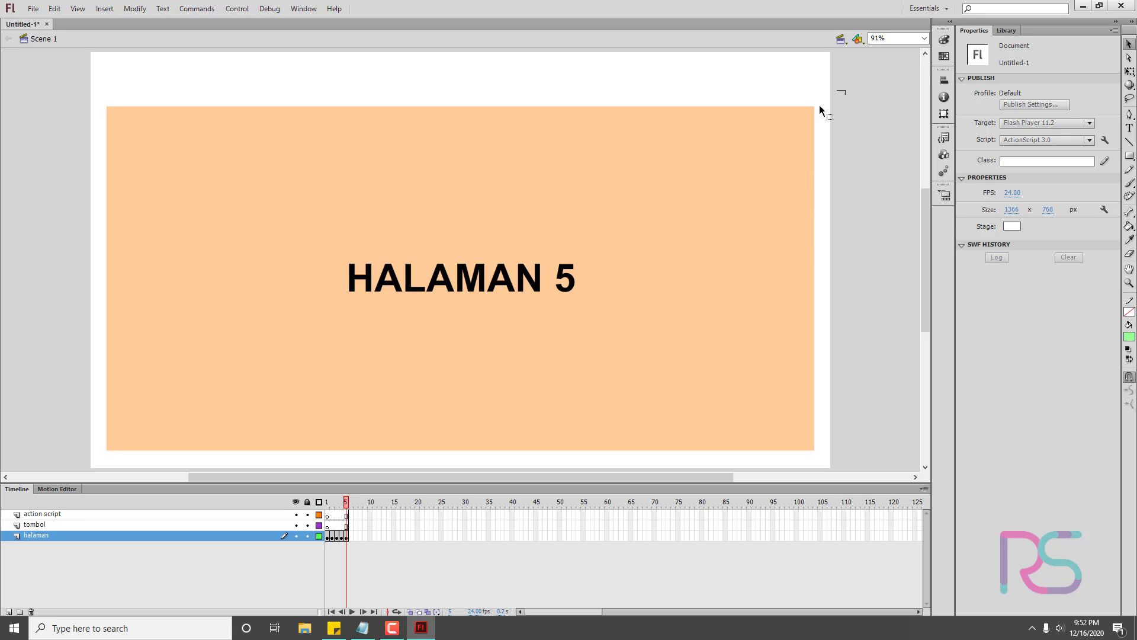
drag(820, 106, 173, 396)
key(F8)
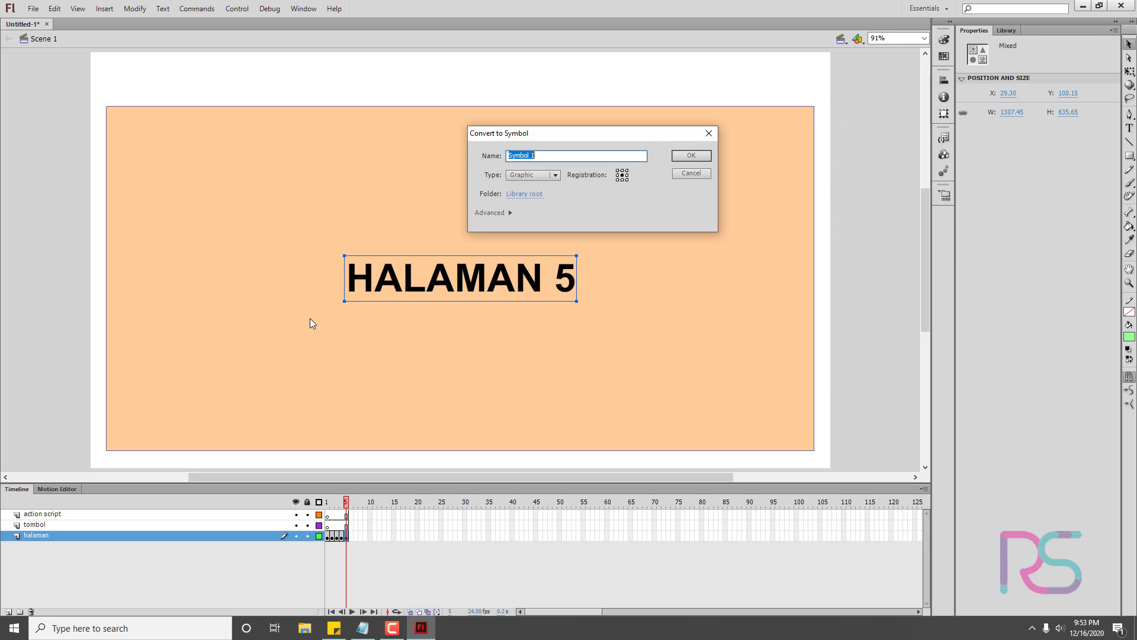
text(halaman)
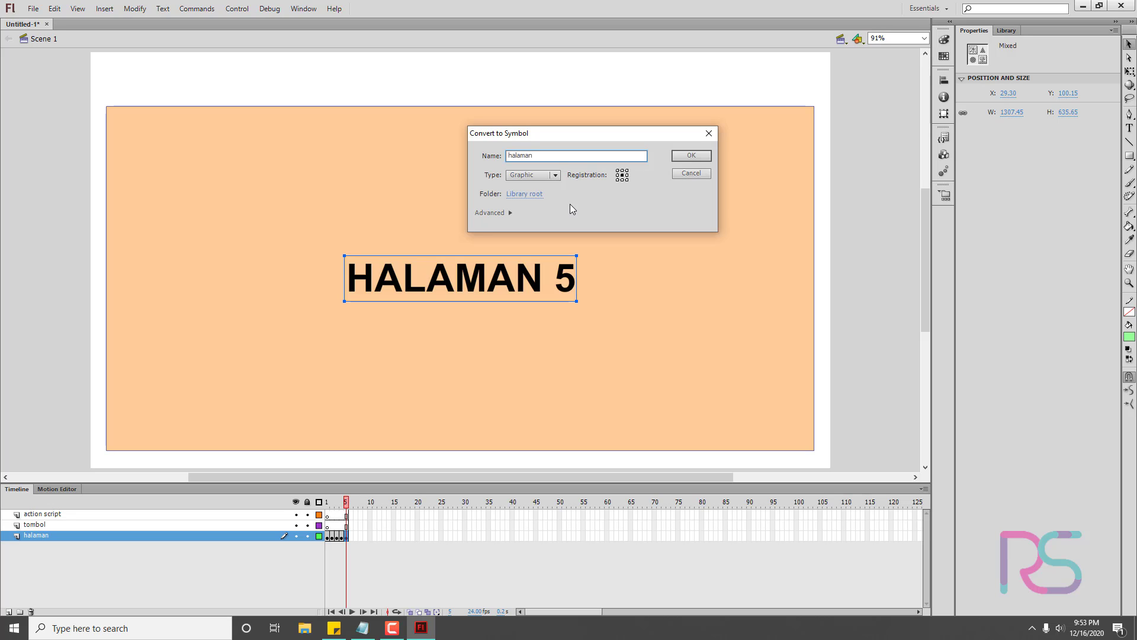
text(_5)
key(Return)
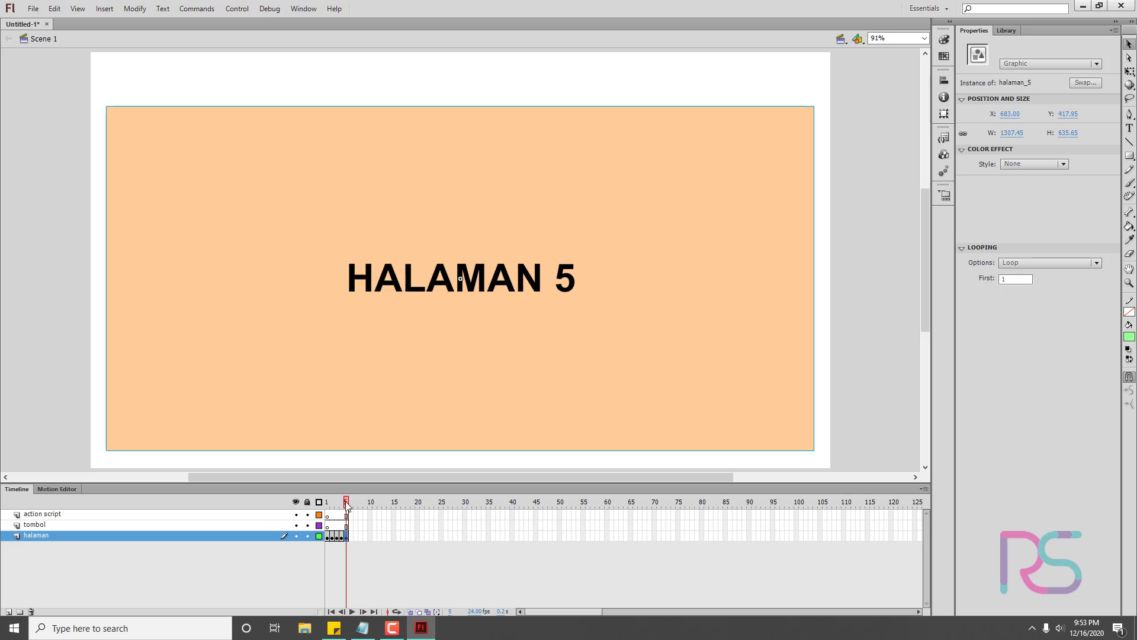
- Step forwards and backwards through frames 1 to 5 to check the order and appearance of the pages
drag(346, 504, 323, 509)
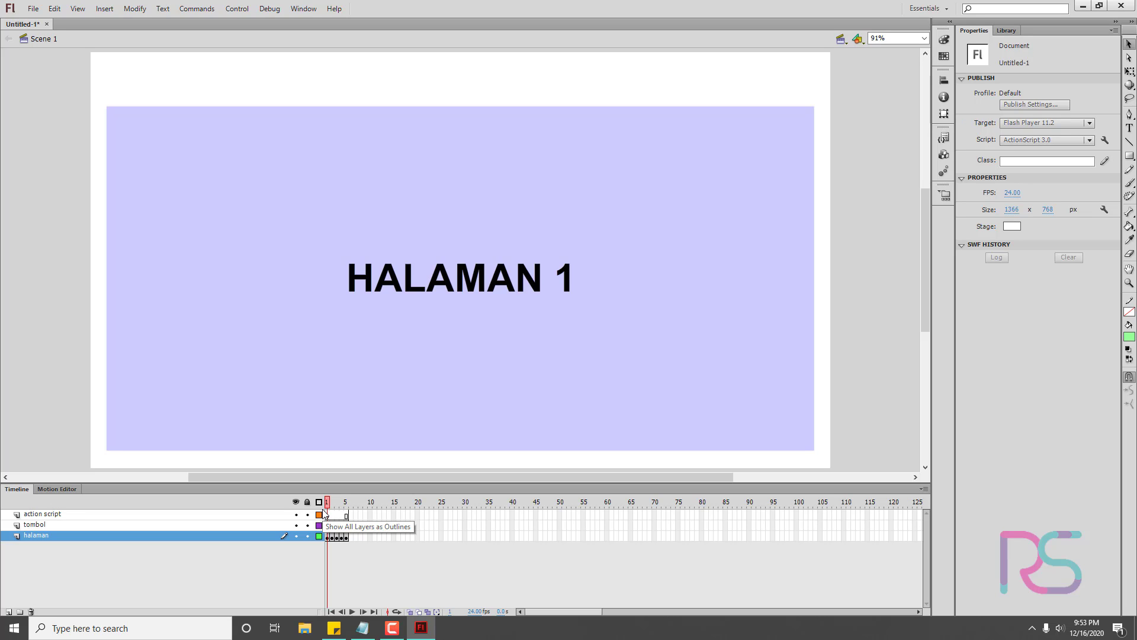
key(period)
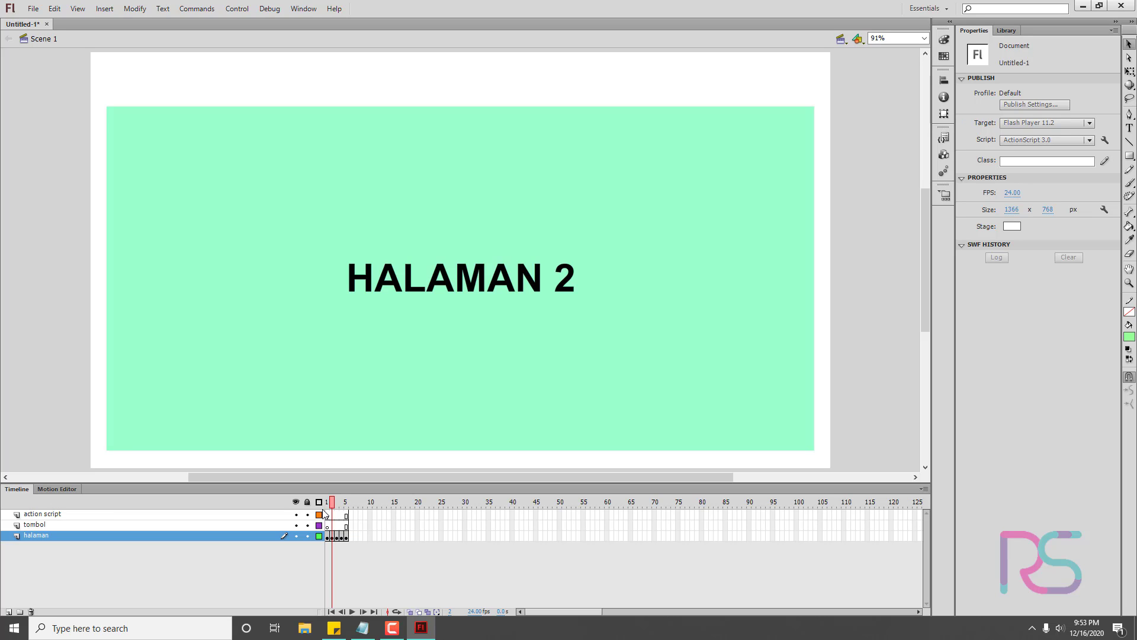
key(period)
key(period)
key(period)
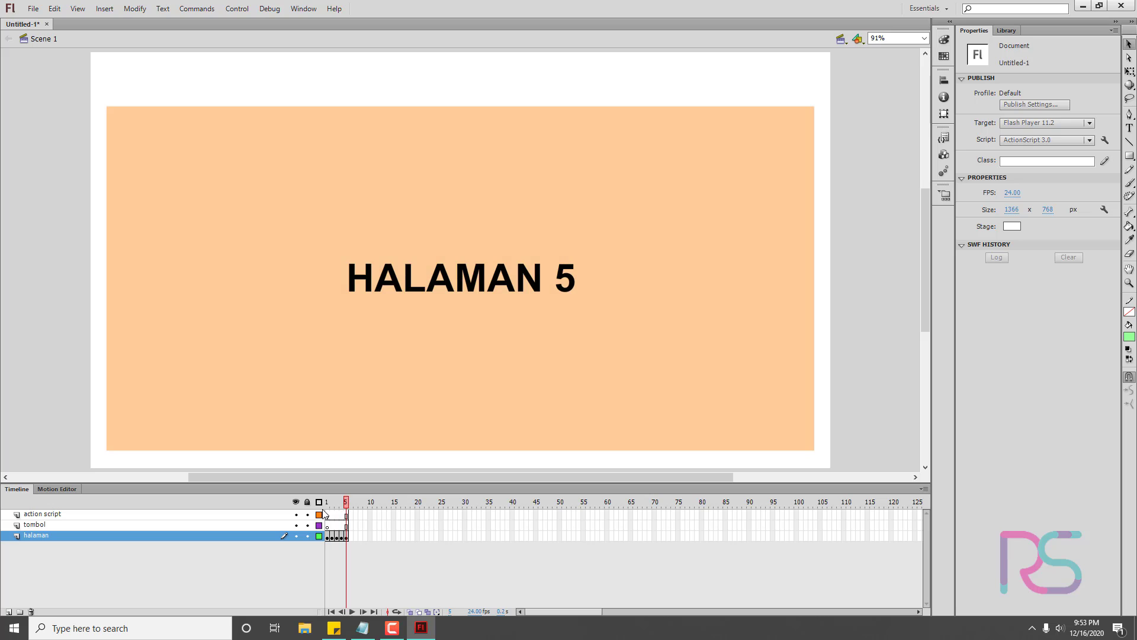
key(comma)
key(comma)
key(comma)
key(comma)
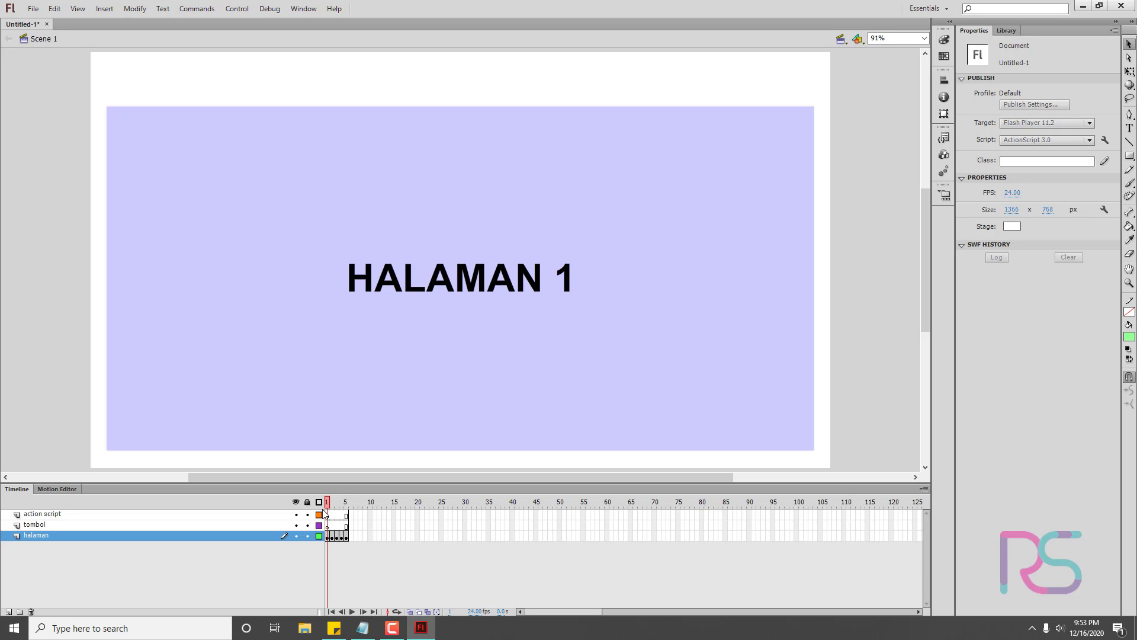
key(period)
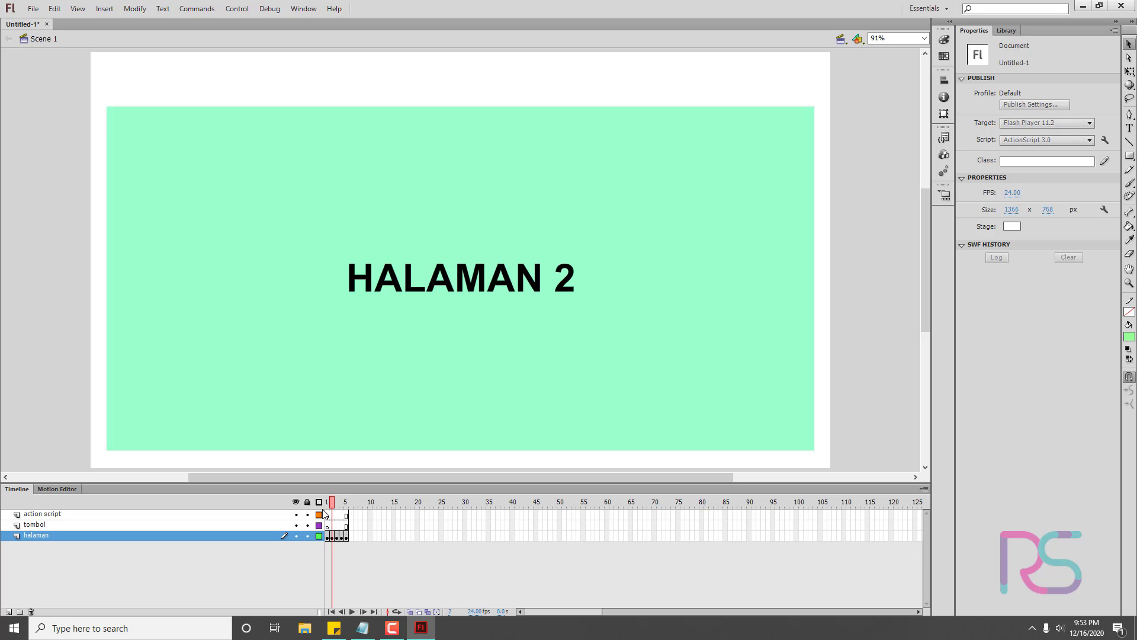
key(period)
key(period)
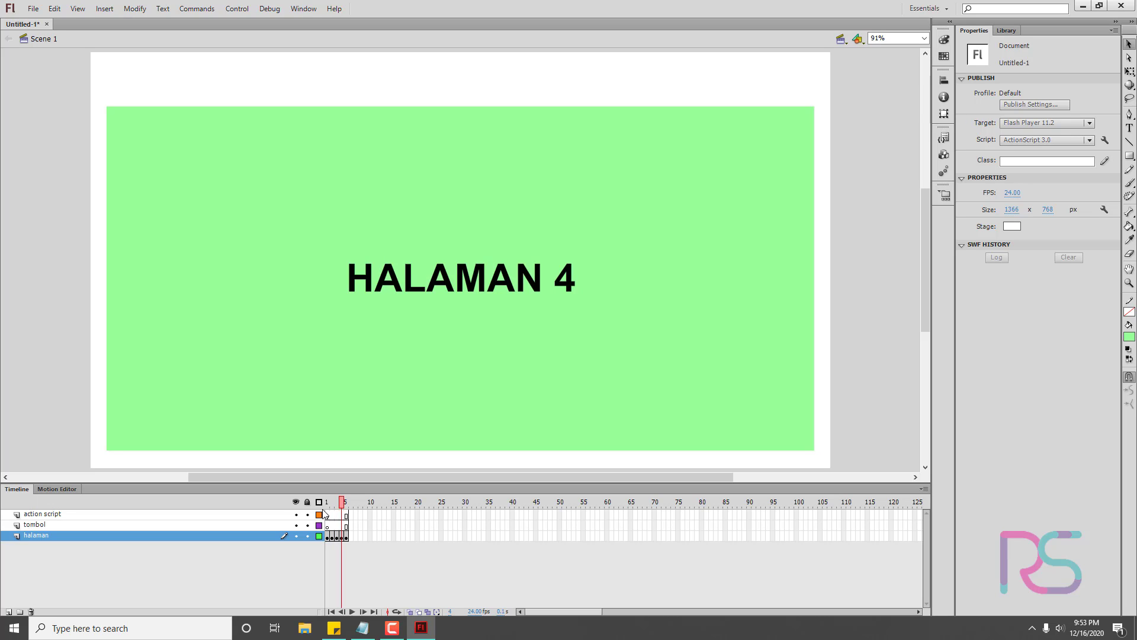
key(comma)
key(comma)
key(comma)
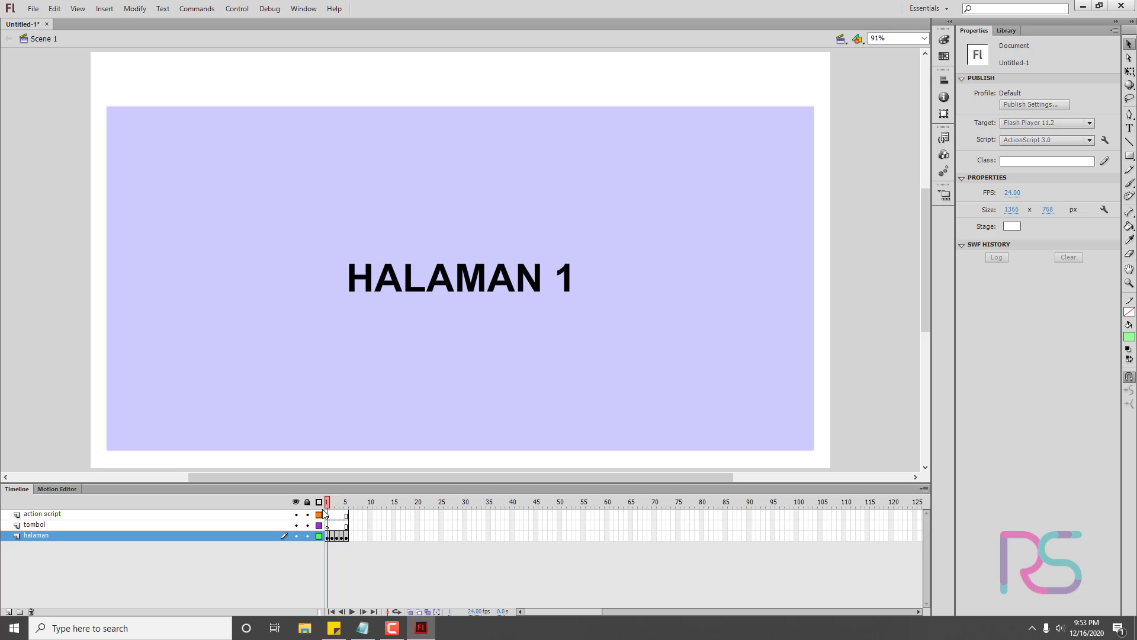
key(Return)
- Lock the halaman layer and draw a rectangle about 189 by 51 px on the tombol layer, above the upper-left corner of HALAMAN 1
click(108, 523)
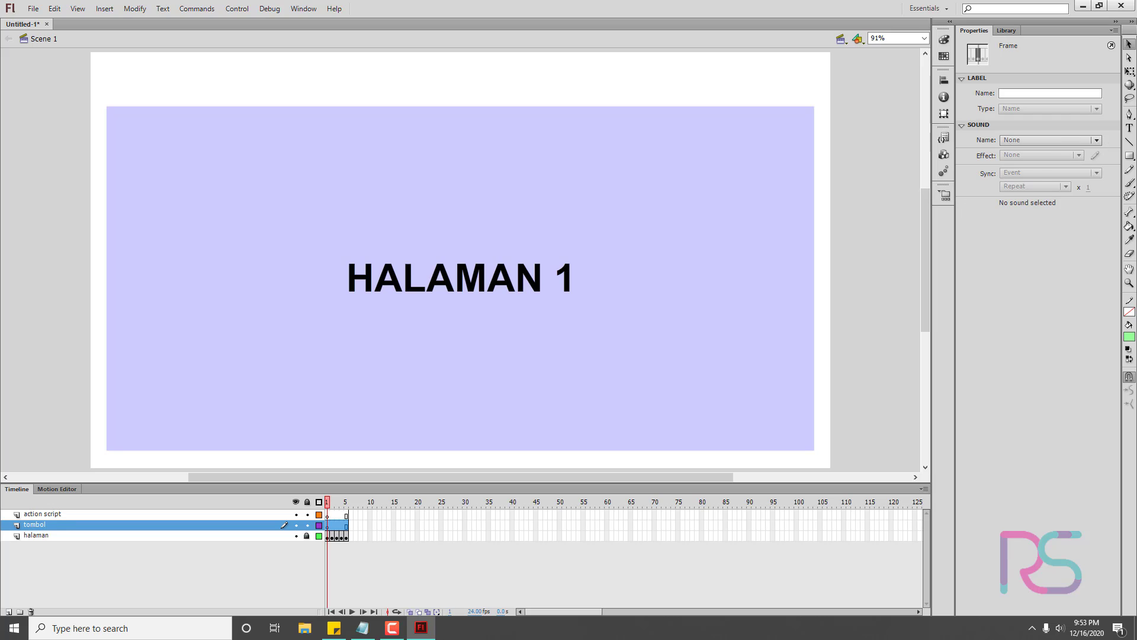
click(1130, 156)
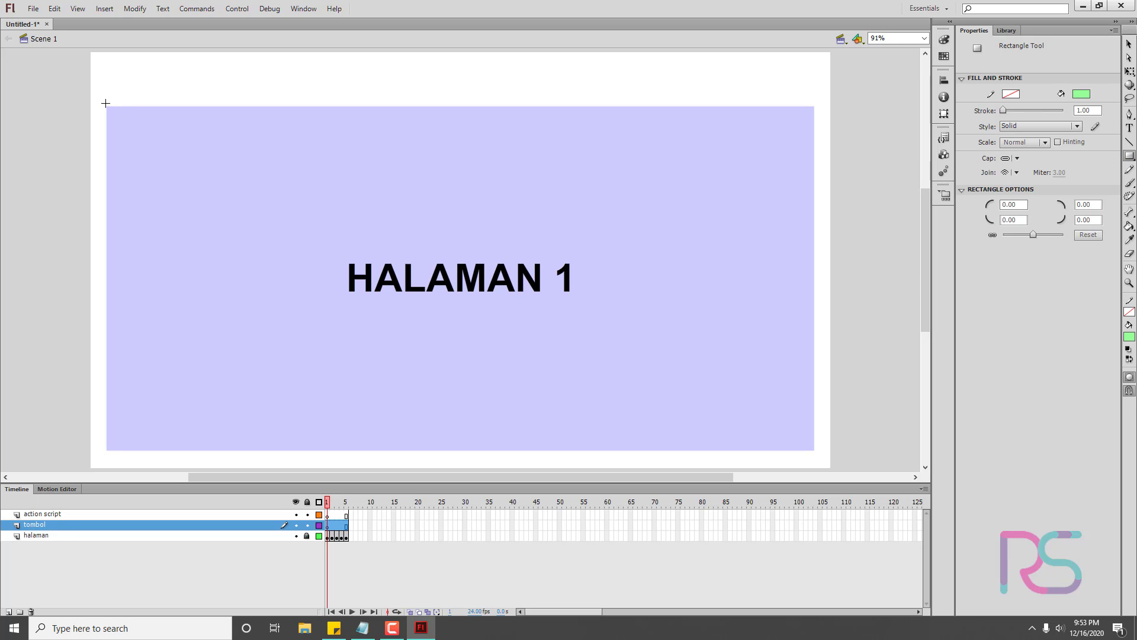
mouse_move(106, 96)
mouse_down()
mouse_move(135, 68)
mouse_move(213, 66)
mouse_move(189, 80)
mouse_up()
- Nudge the small green rectangle left and up to X 28.45, Y 26.25
key(v)
key(Left)
key(Left)
key(Left)
key(Left)
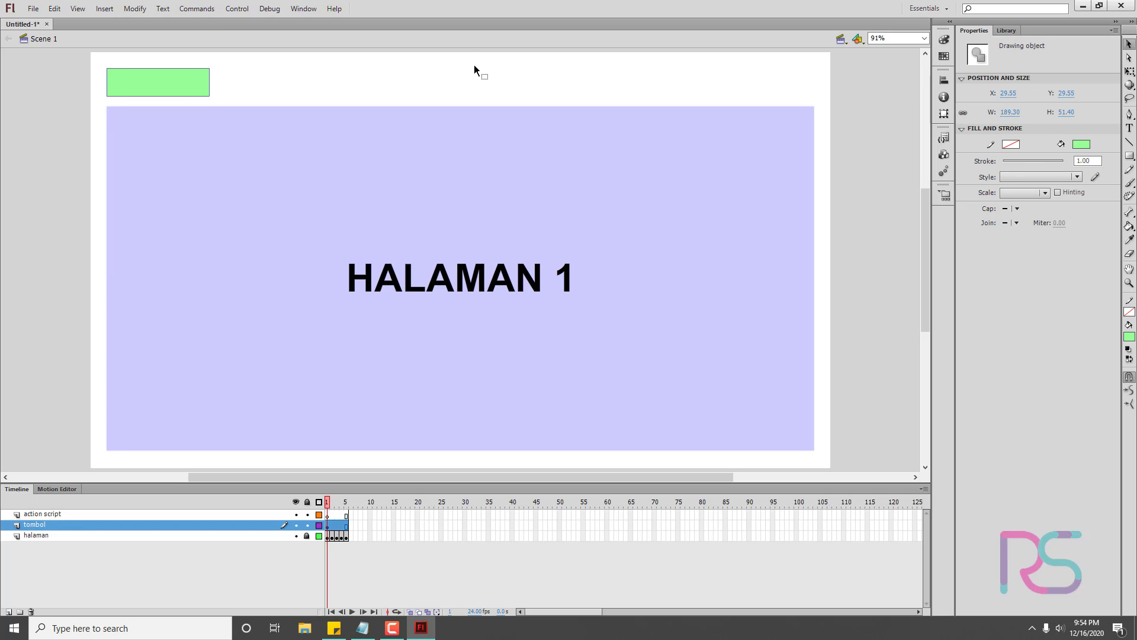
key(Up)
key(Up)
key(Up)
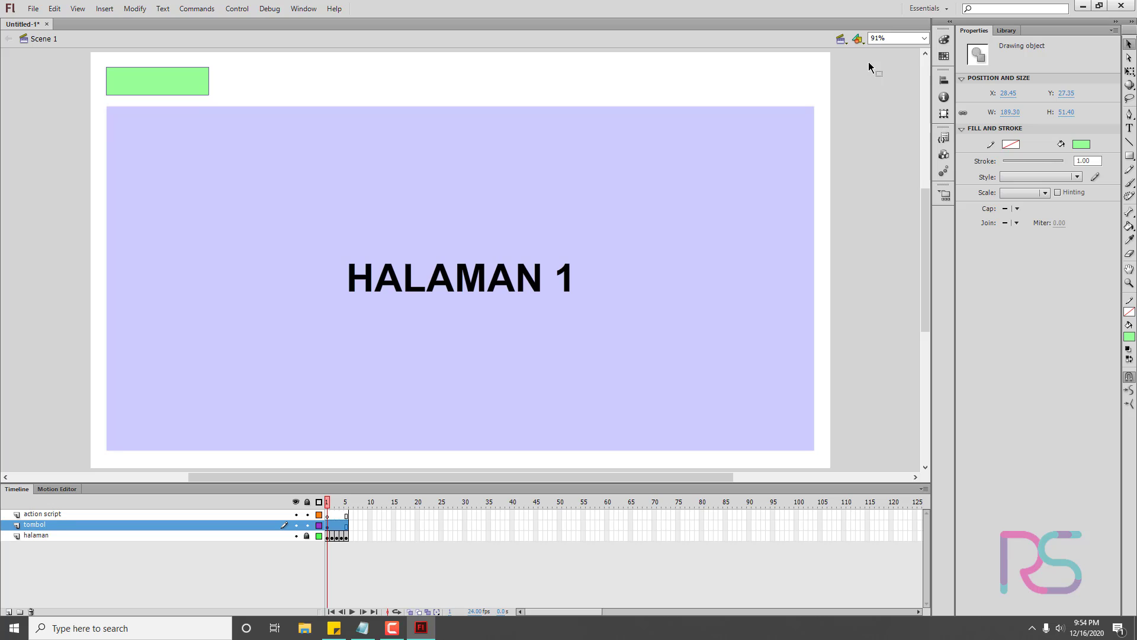
- Set the fill of the small button rectangle to orange and deselect it
click(1081, 144)
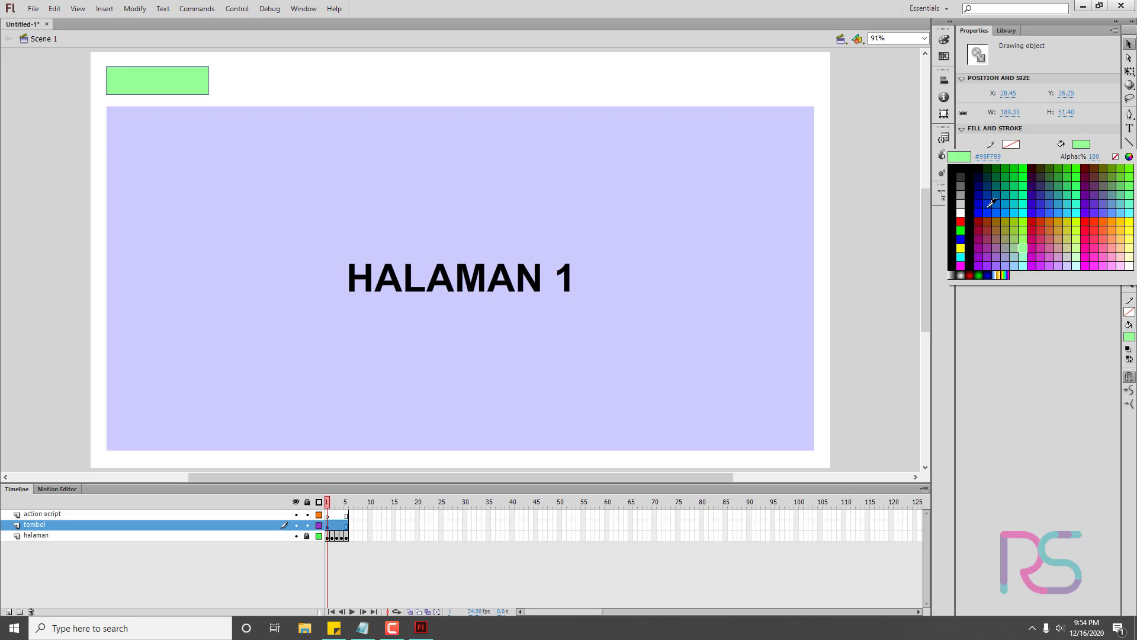
click(988, 221)
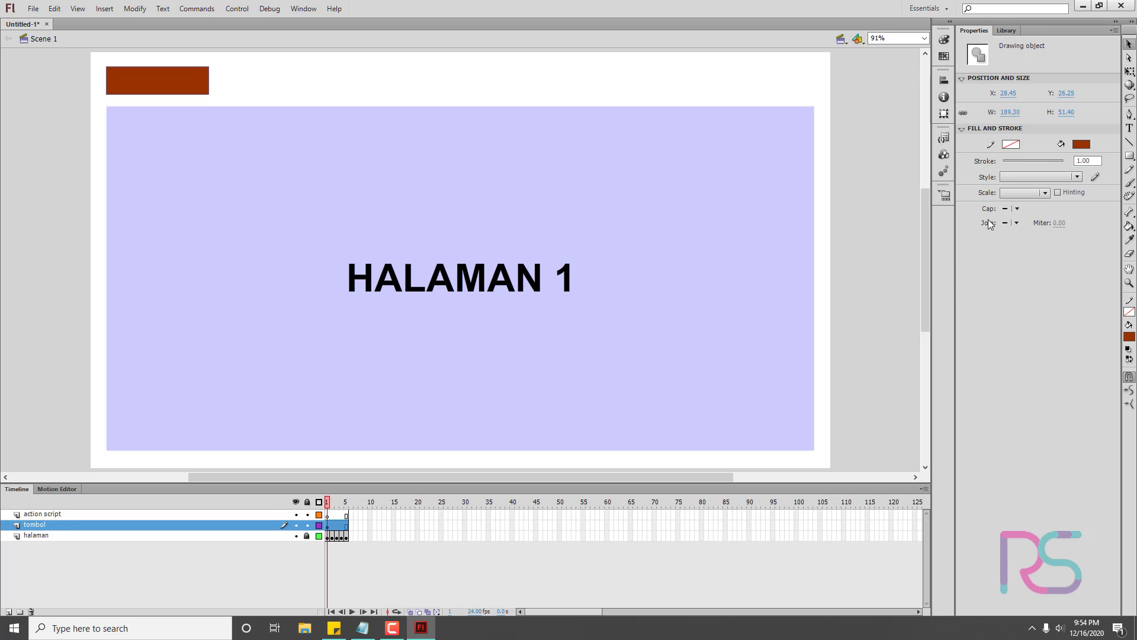
click(1082, 143)
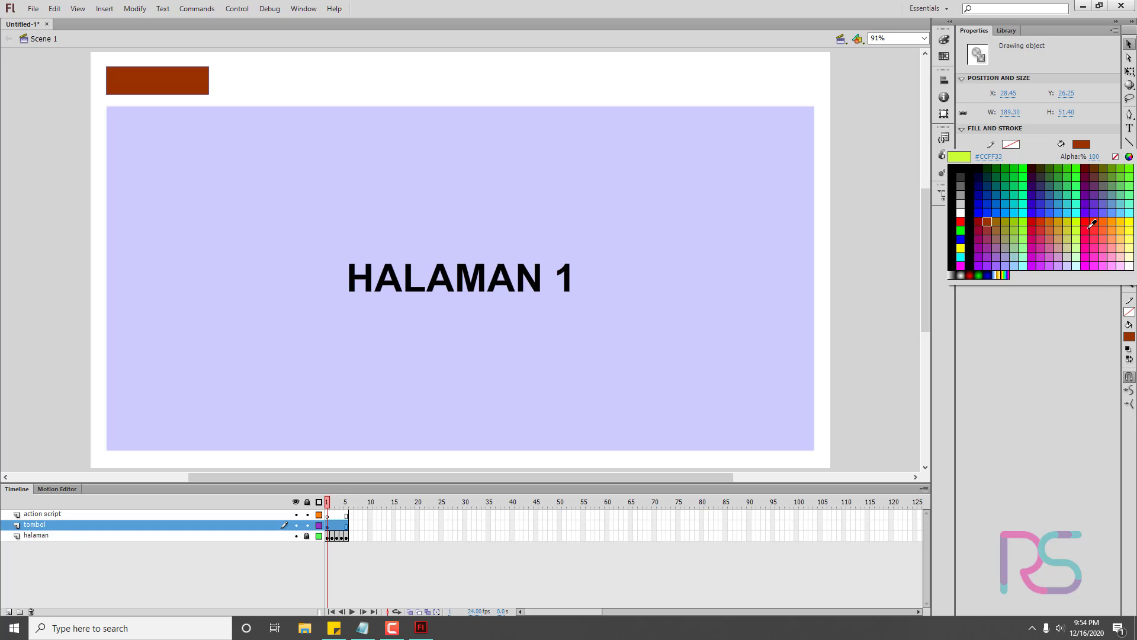
click(1113, 226)
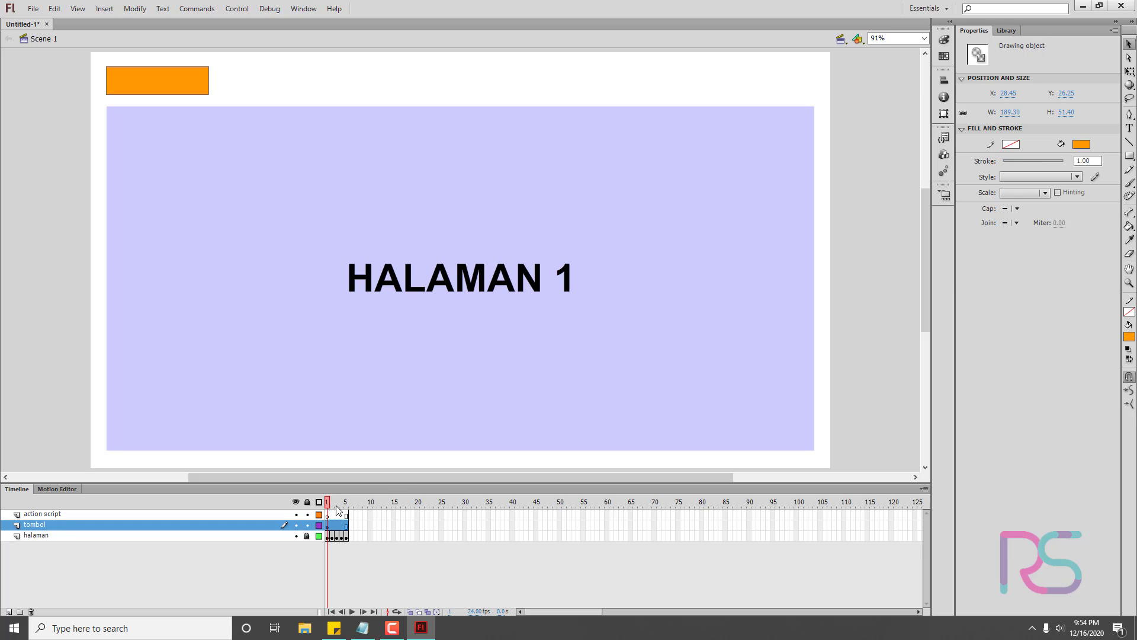
drag(340, 500, 328, 502)
click(166, 89)
click(601, 86)
- Add the text "tombol 1" on the tombol layer and move it over the orange rectangle
key(t)
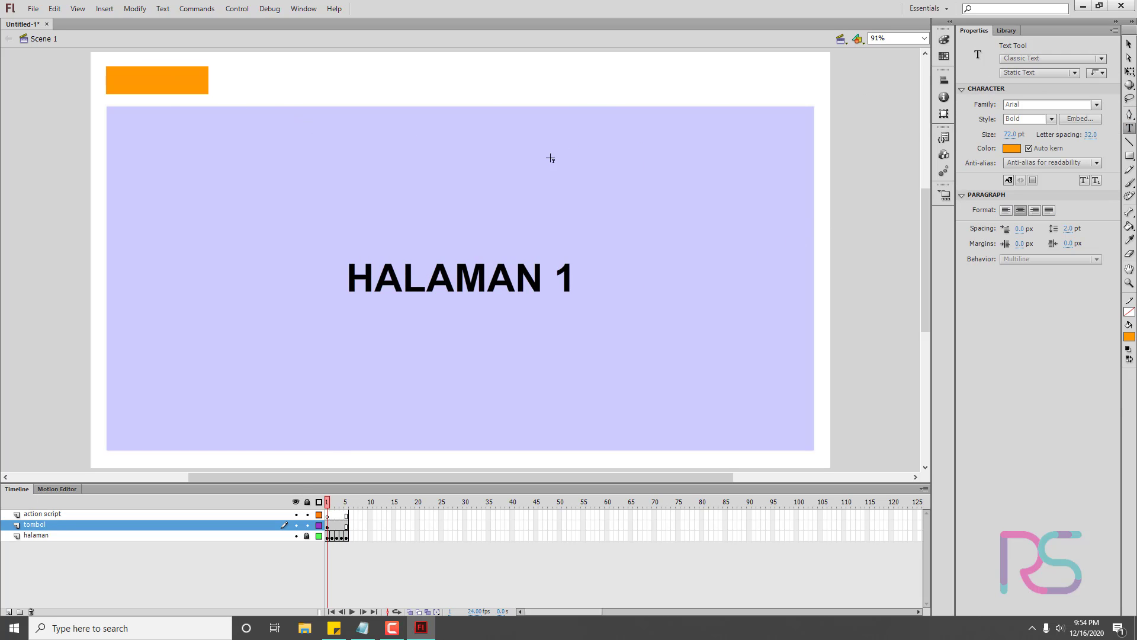
click(528, 164)
text(tom)
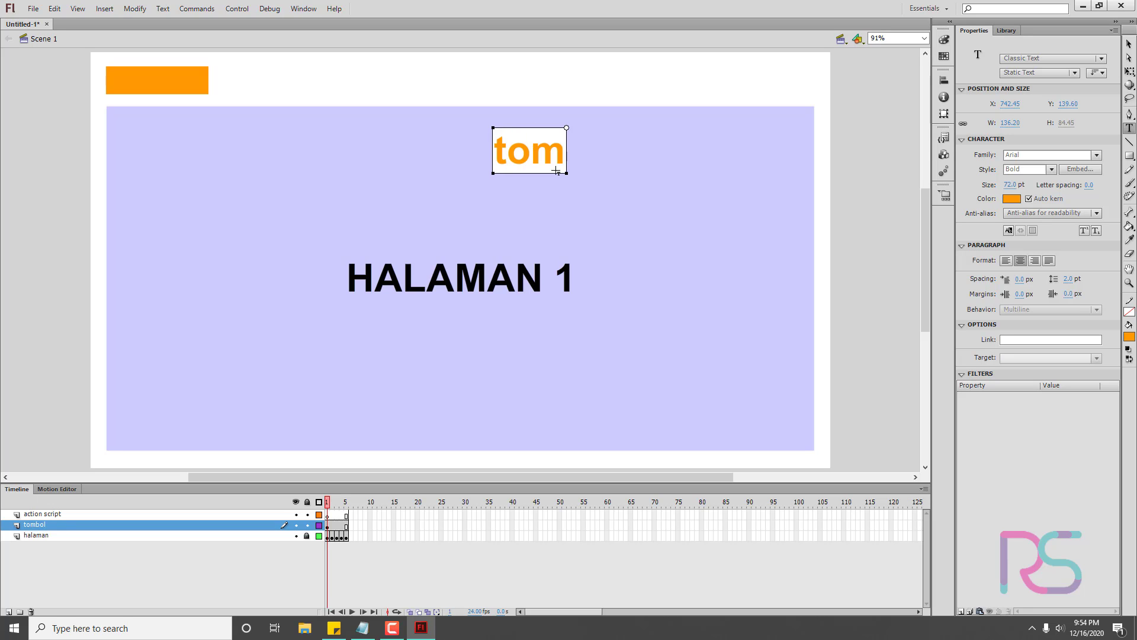
text(bol 1)
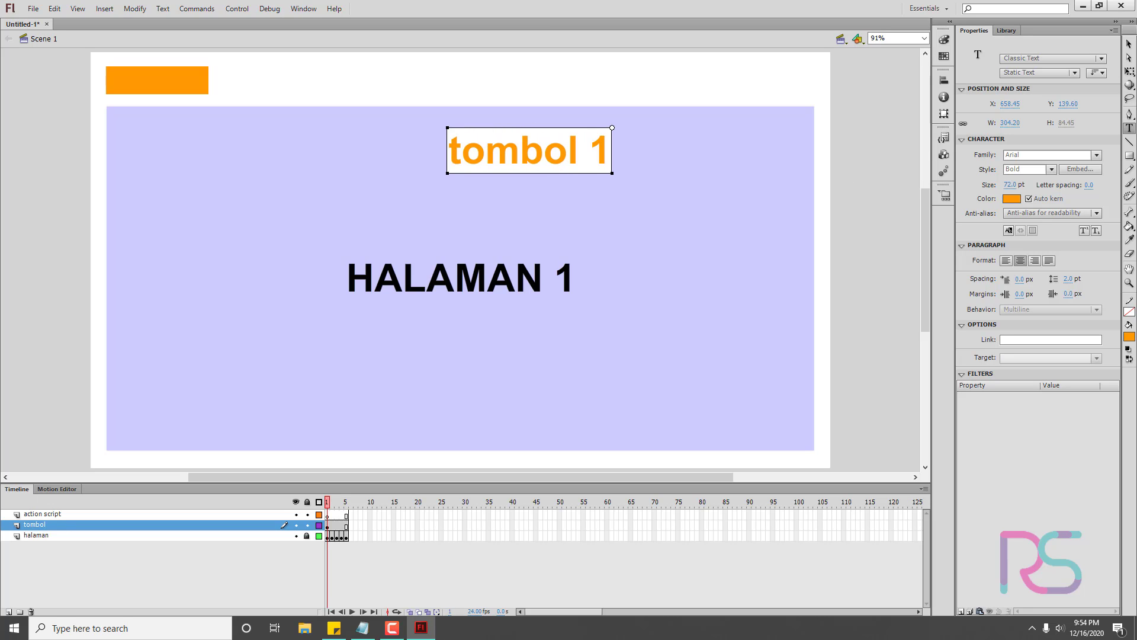
click(1129, 44)
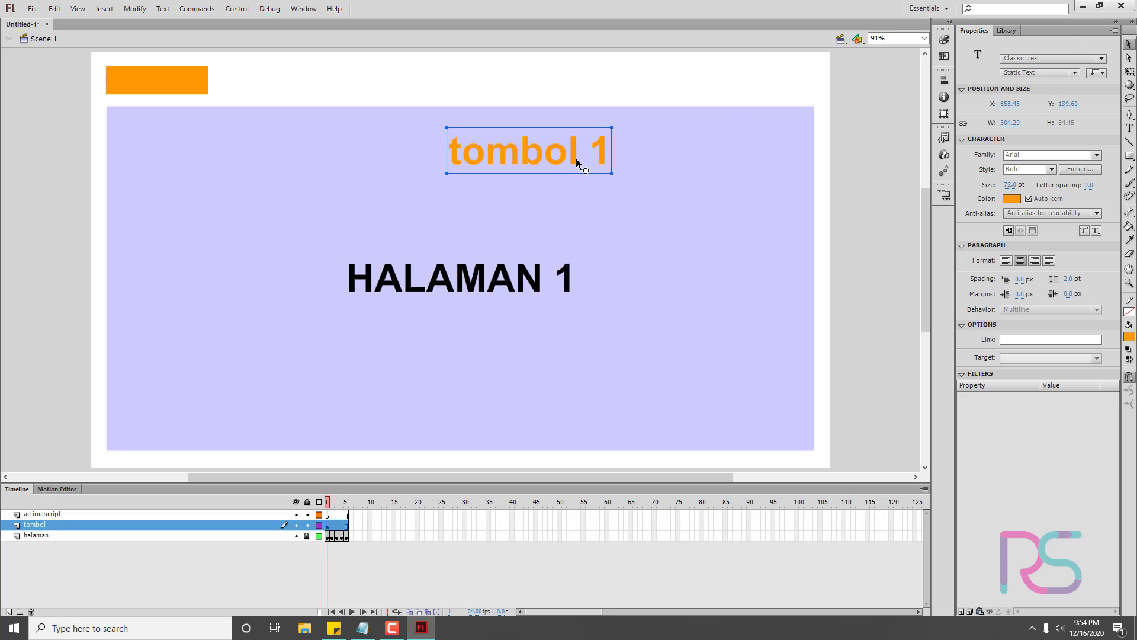
drag(581, 157, 205, 87)
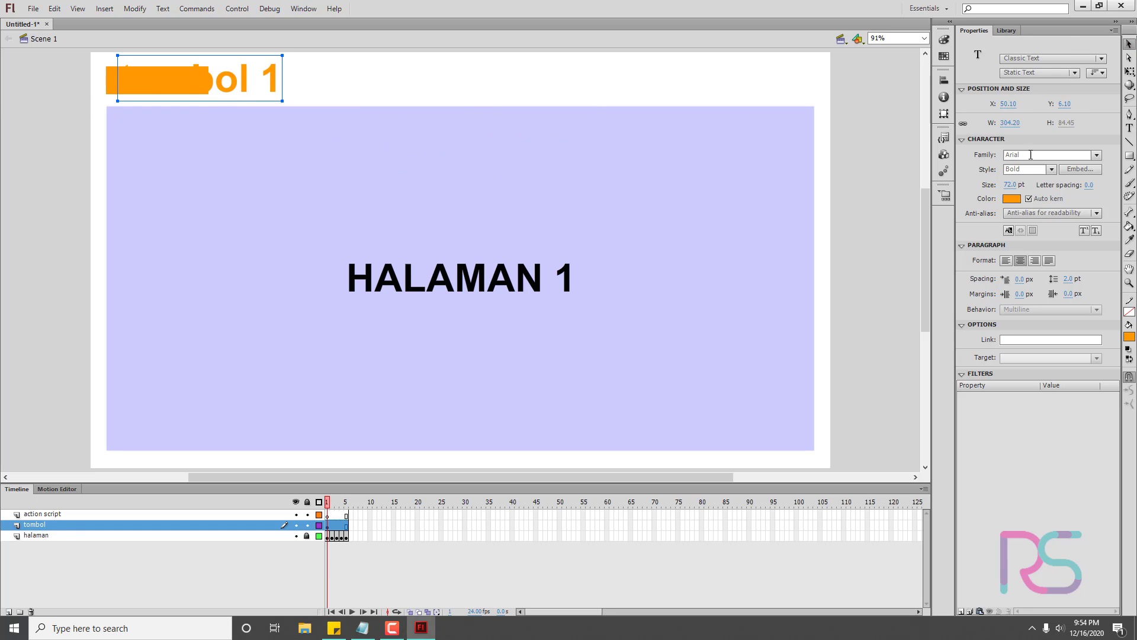
- Set the "tombol 1" text color to black and its size to 35 pt
click(1017, 199)
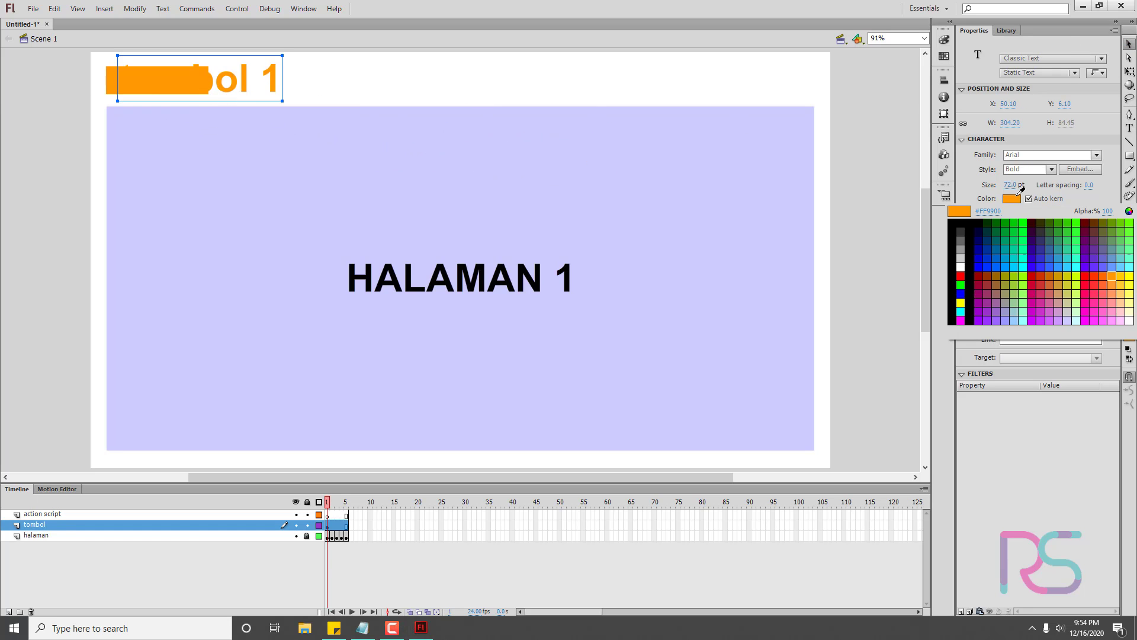
click(949, 226)
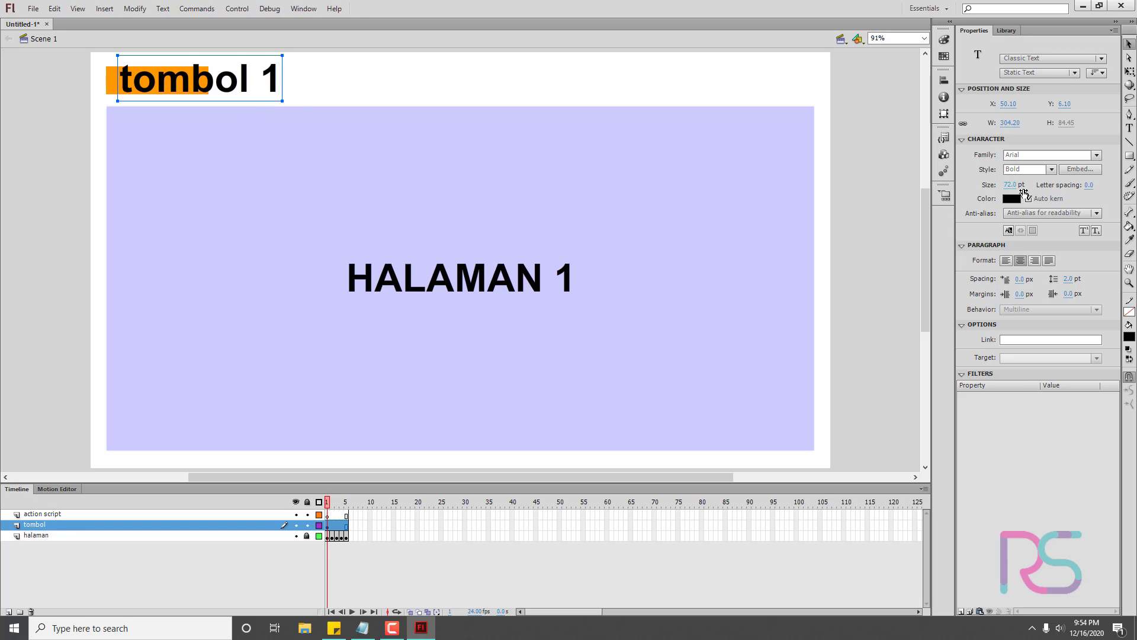
drag(1010, 184, 975, 186)
- Position the "tombol 1" text over the orange rectangle at X 51.70, Y 29.55 and deselect it
drag(228, 77, 192, 82)
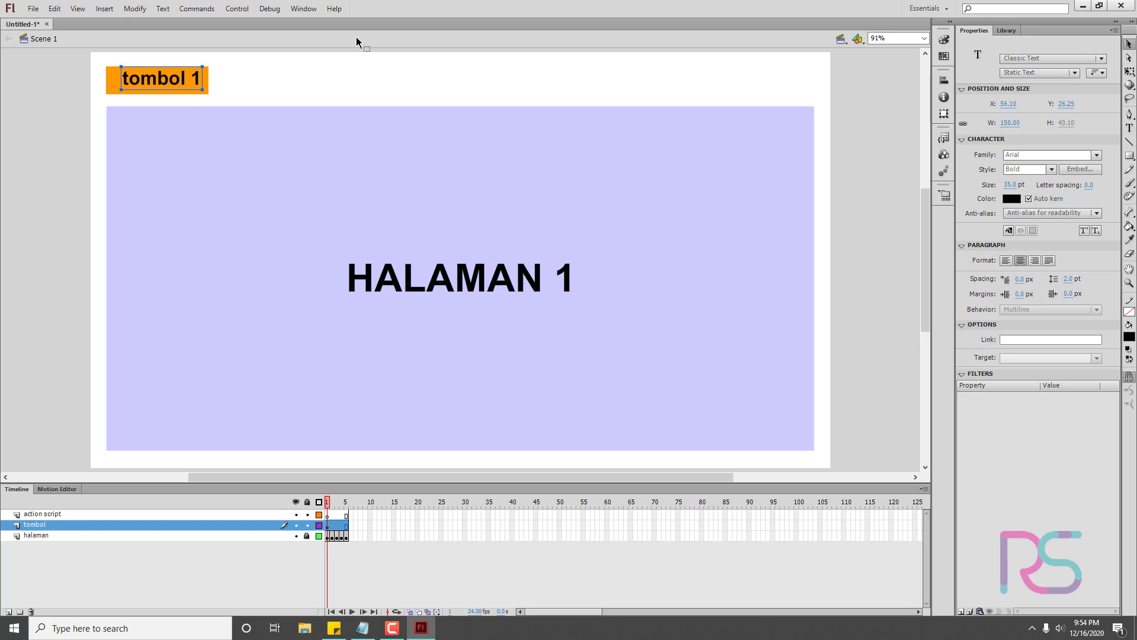
key(Down)
key(Down)
key(Down)
key(Left)
key(Left)
key(Left)
key(Left)
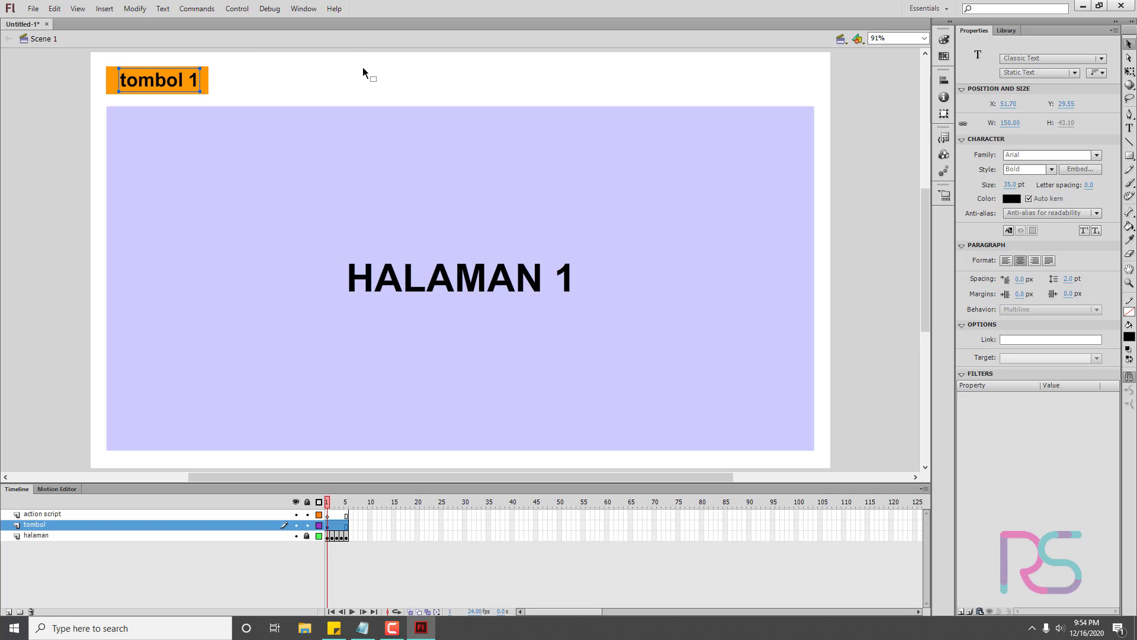
click(363, 68)
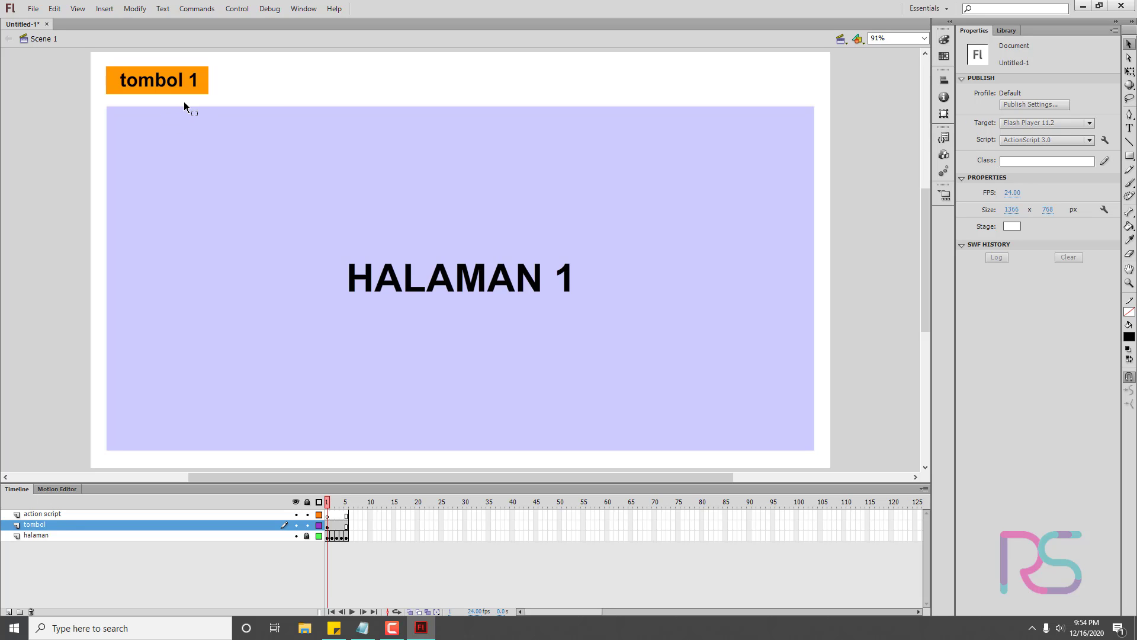
- Convert the orange rectangle and its "tombol 1" text together into a Button symbol named tombol_1
drag(260, 61, 292, 90)
drag(83, 104, 83, 104)
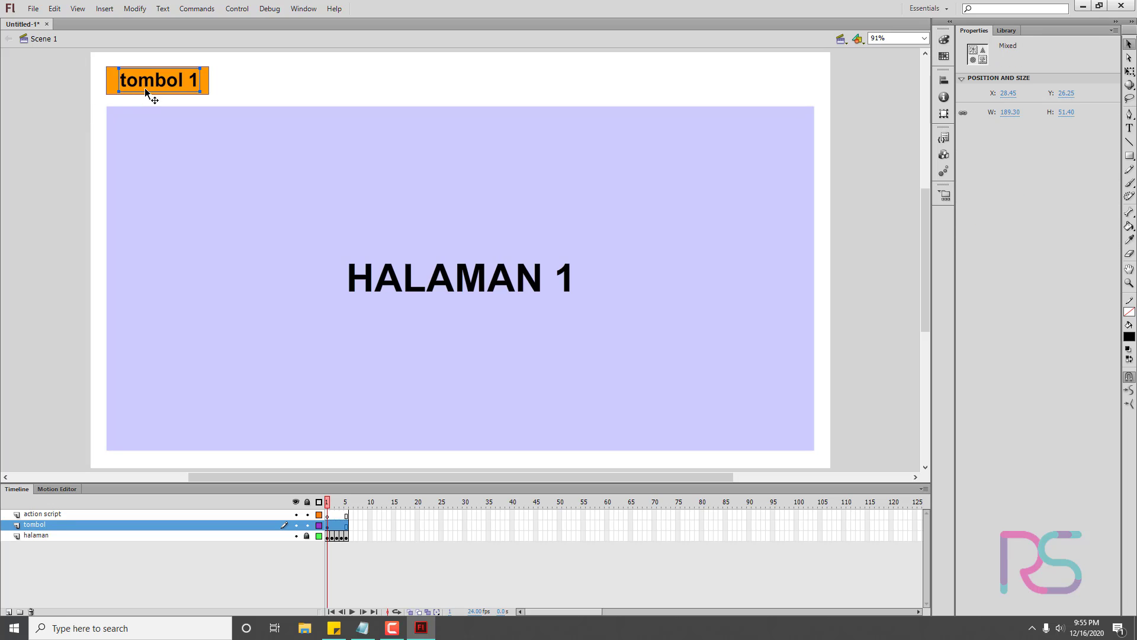
key(F8)
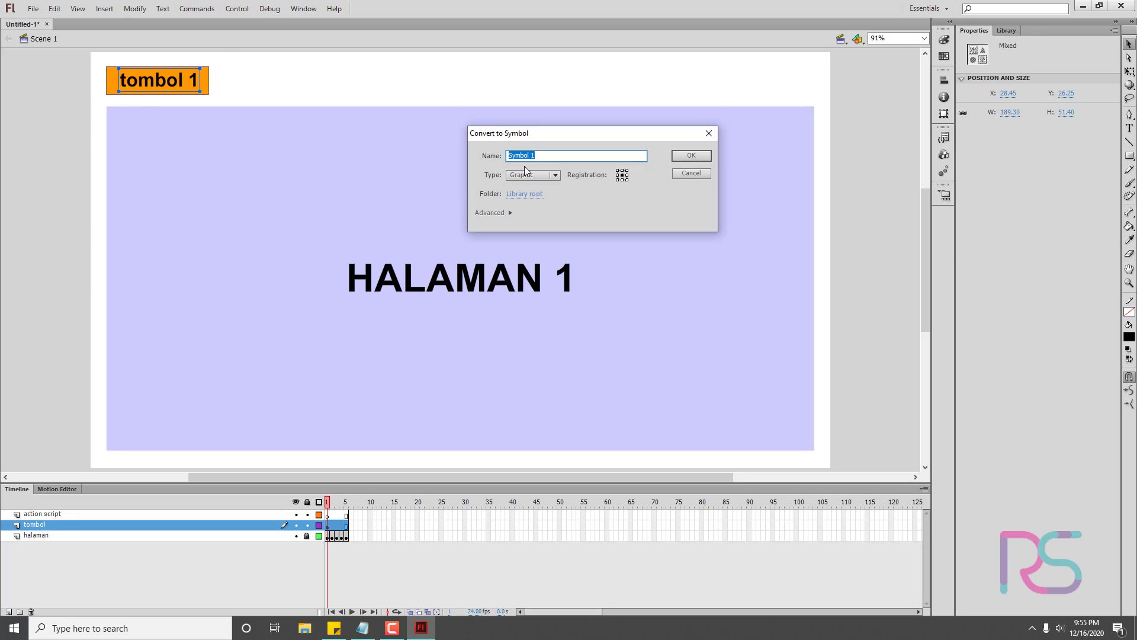
text(tombol)
click(533, 175)
click(538, 200)
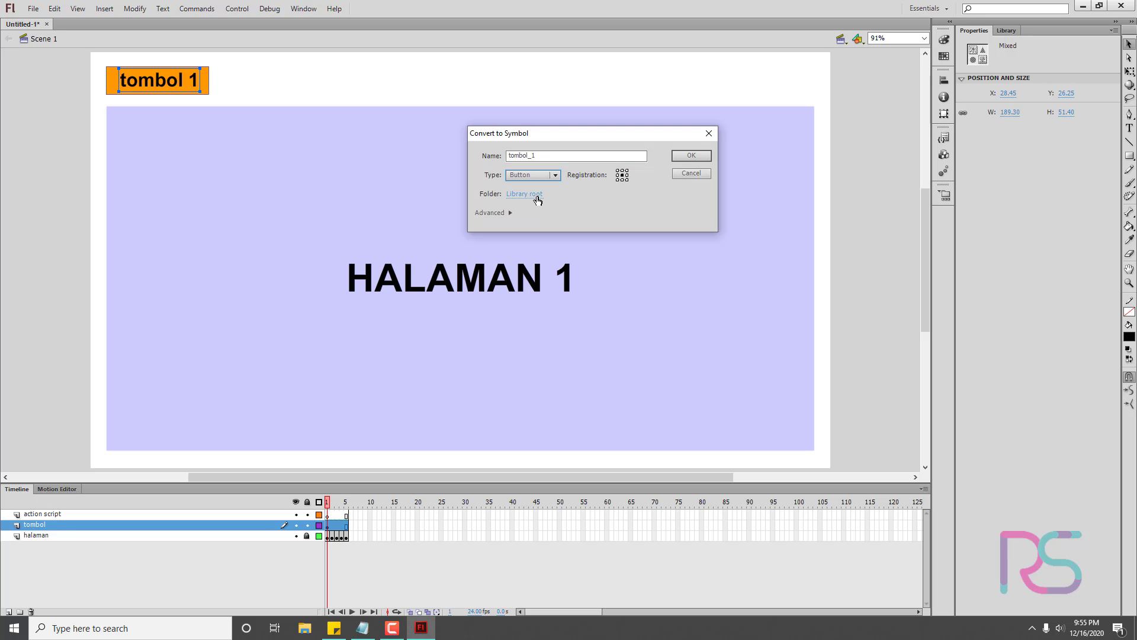
click(686, 154)
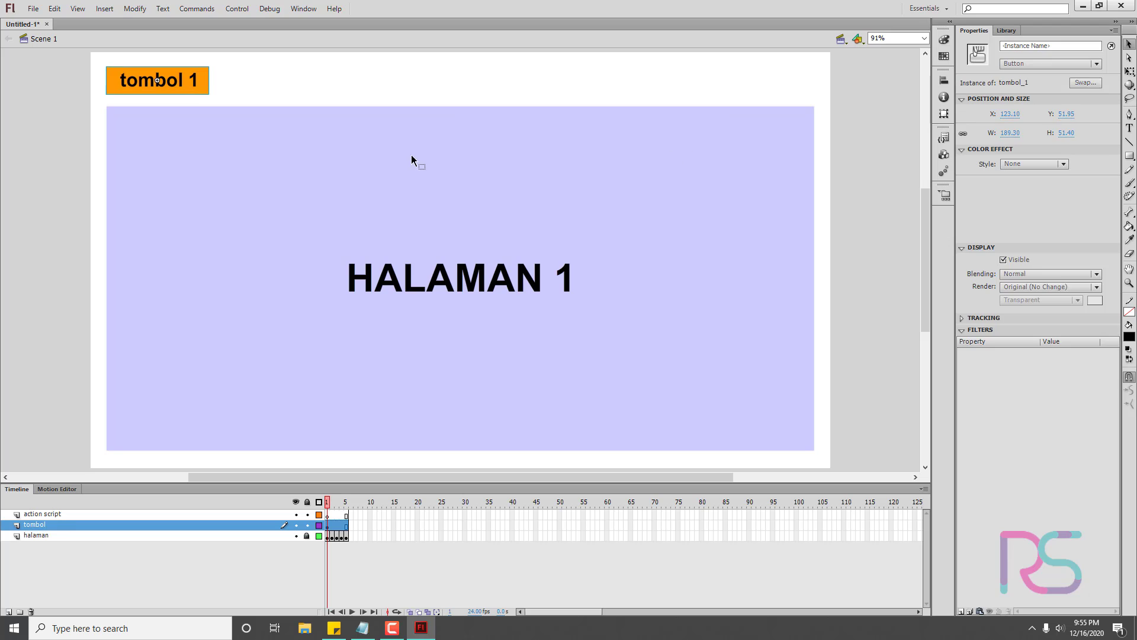
- Open the tombol_1 button for editing in place and cut its text from Layer 1
click(245, 67)
double_click(195, 88)
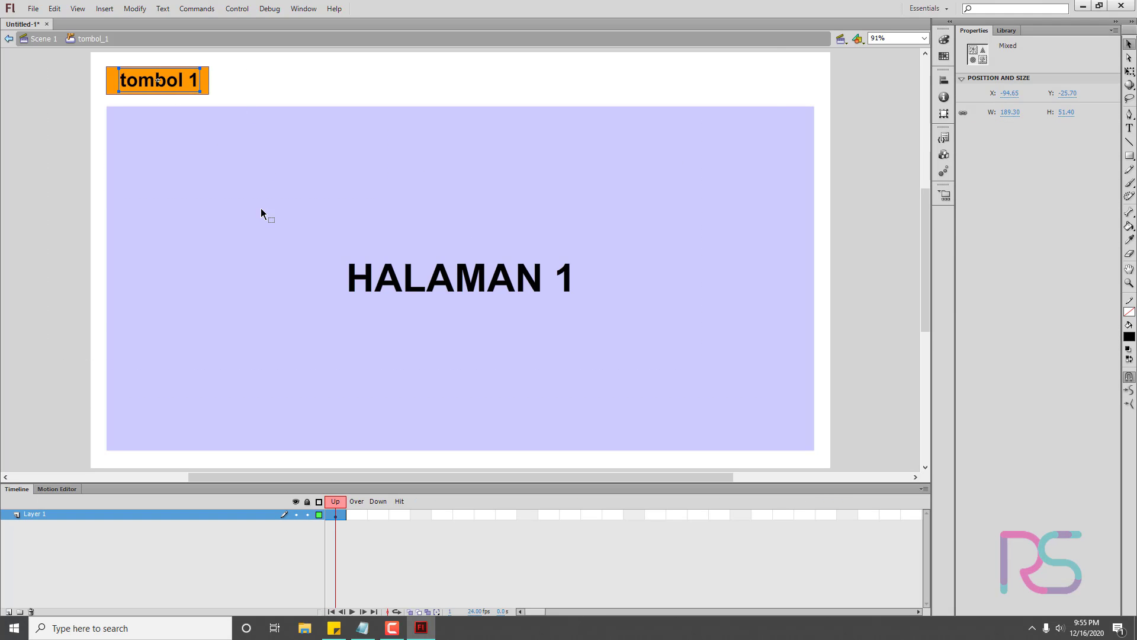
click(234, 578)
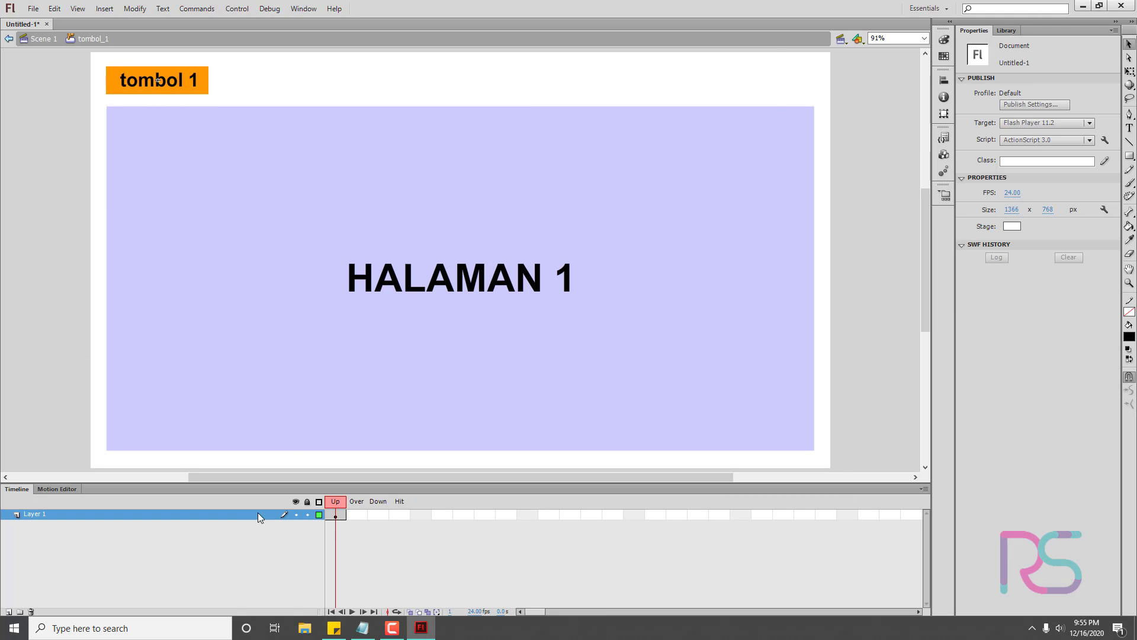
click(162, 82)
right_click(162, 82)
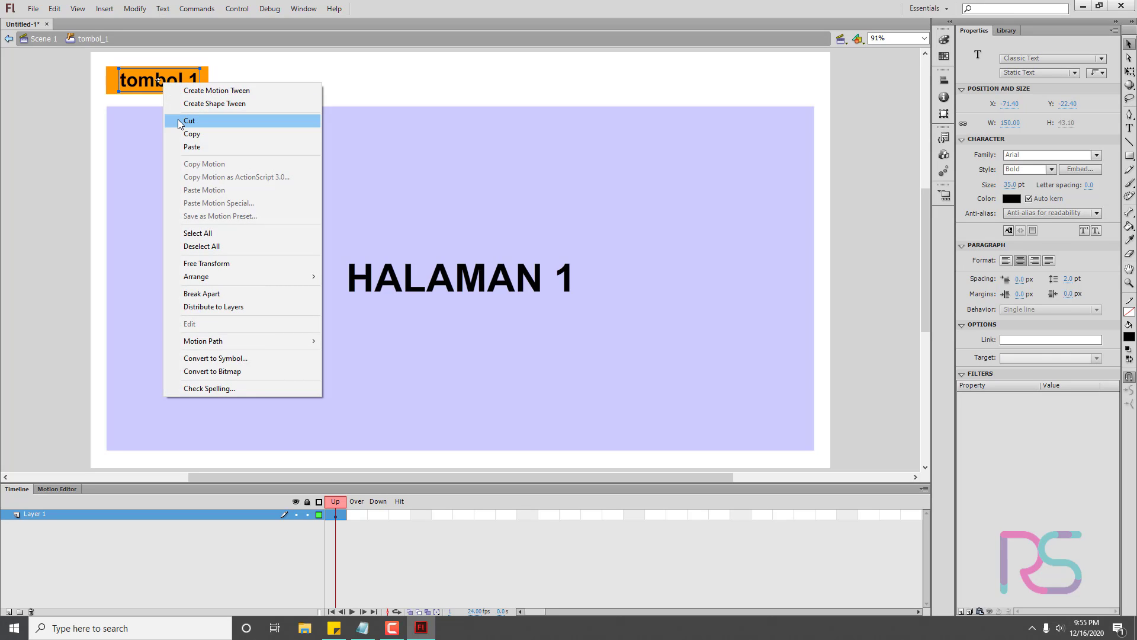
click(188, 121)
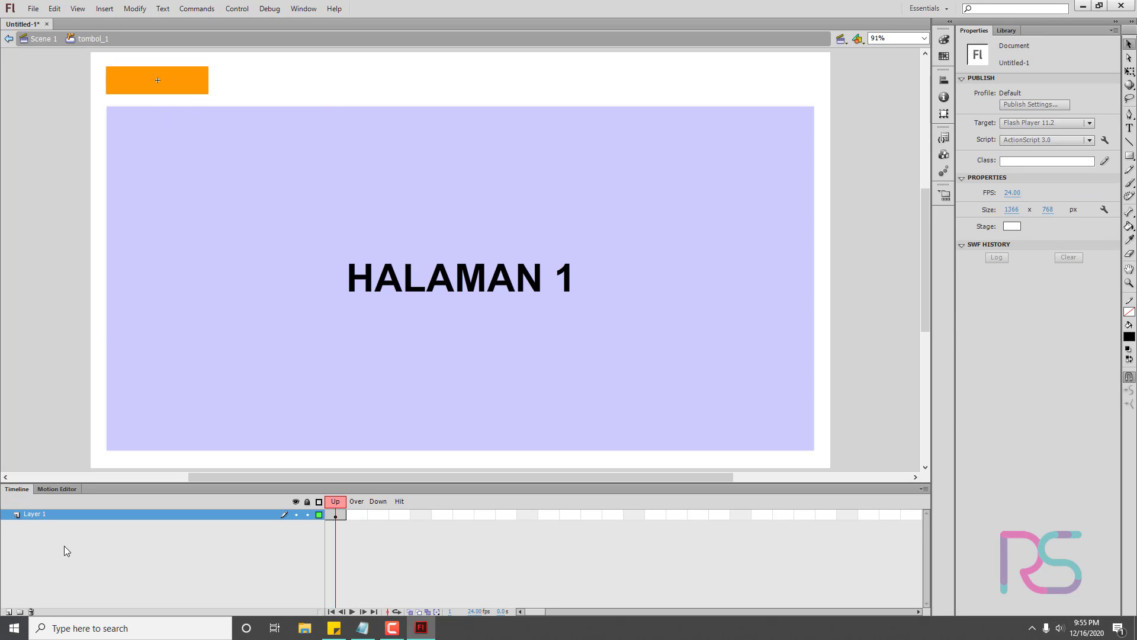
- Add a new layer inside the button and paste the cut text in place on its Up frame
click(8, 611)
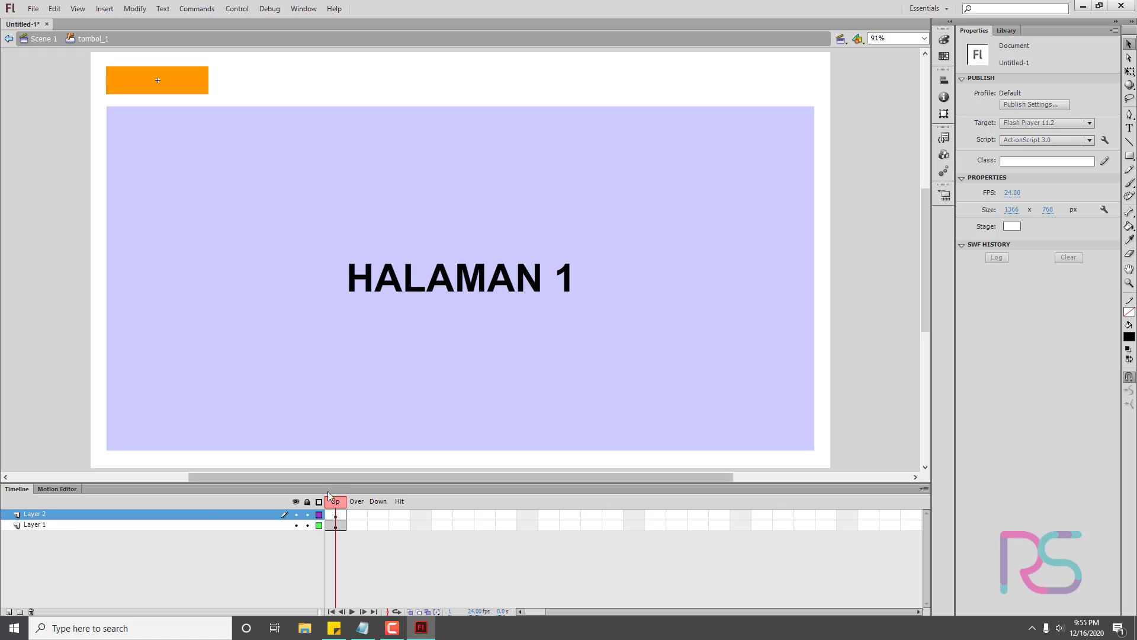
click(335, 515)
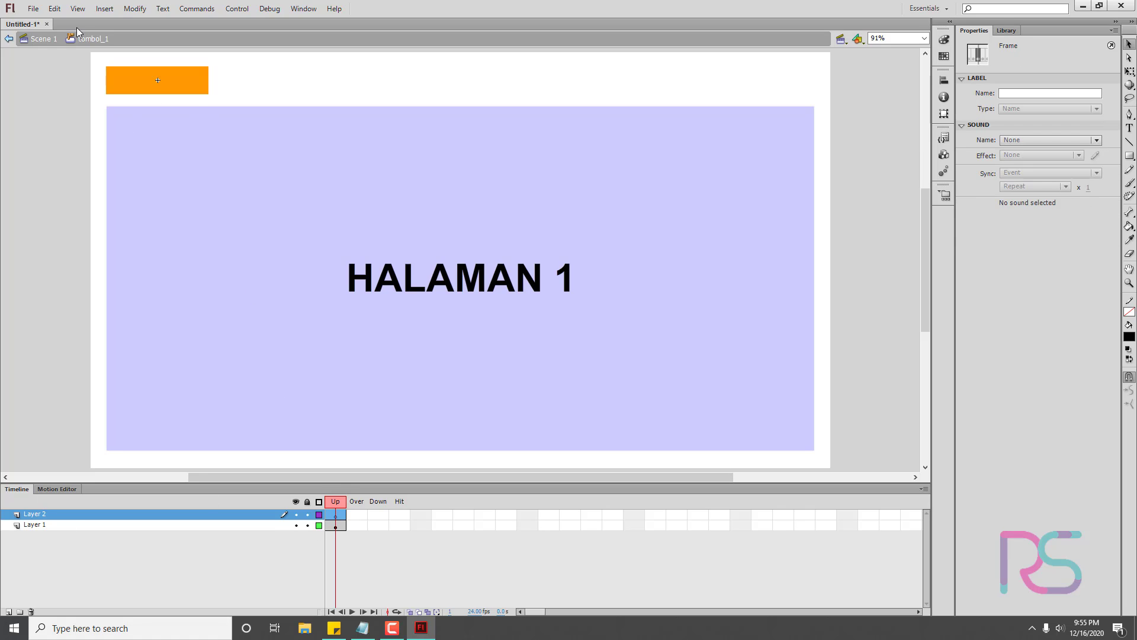
click(54, 9)
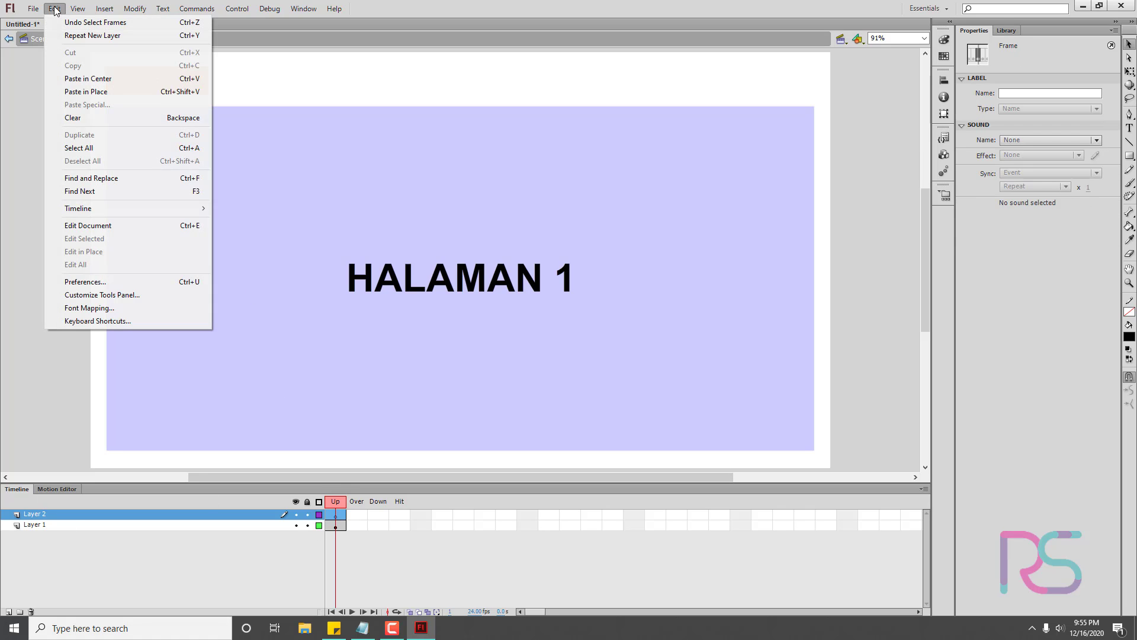
click(111, 90)
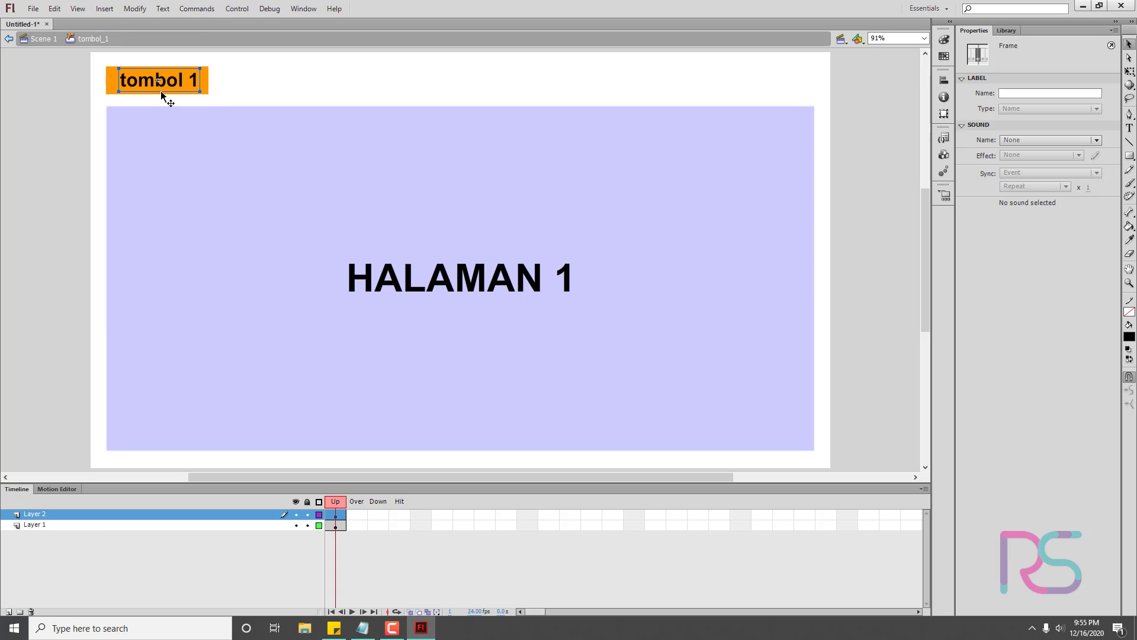
click(261, 68)
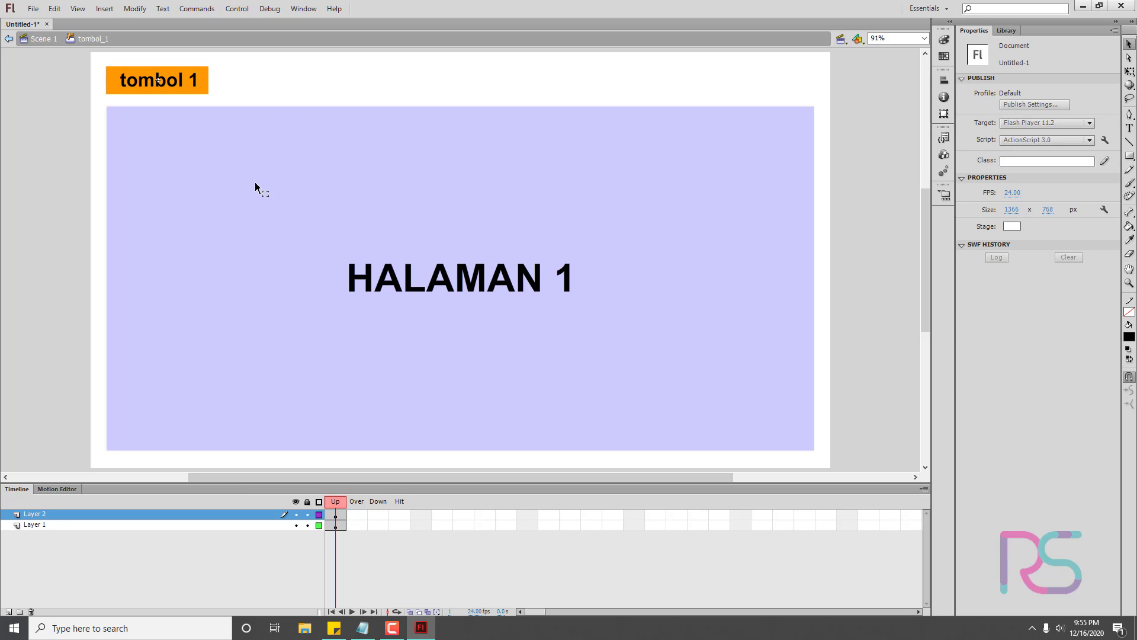
- Rename the button's upper layer to "text" and the lower layer to "kotak"
click(336, 514)
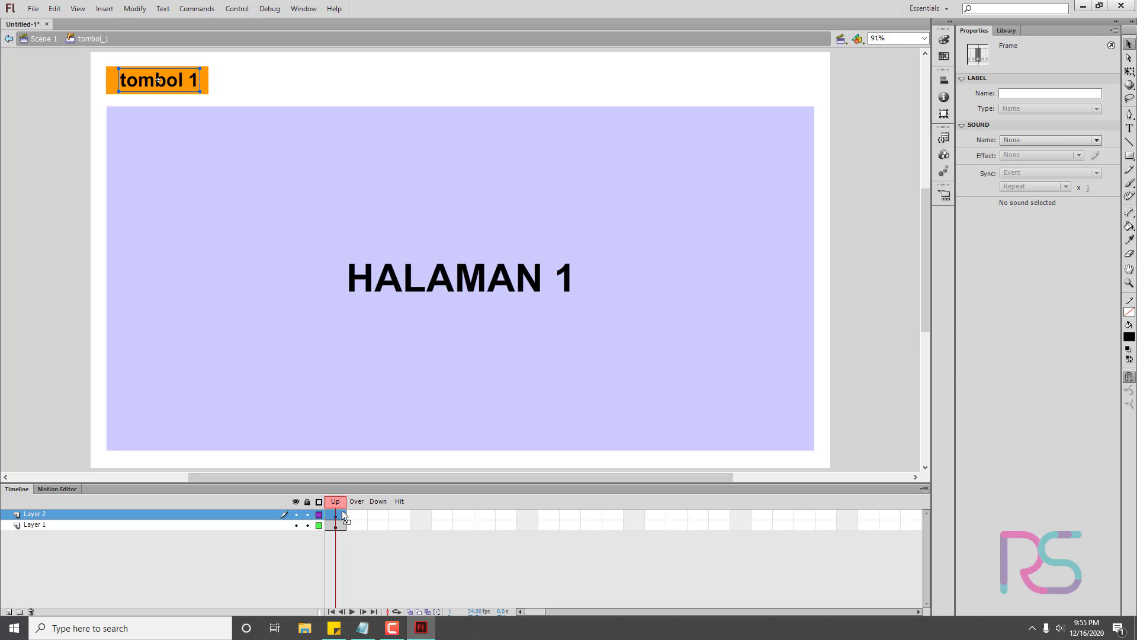
double_click(30, 515)
text(te)
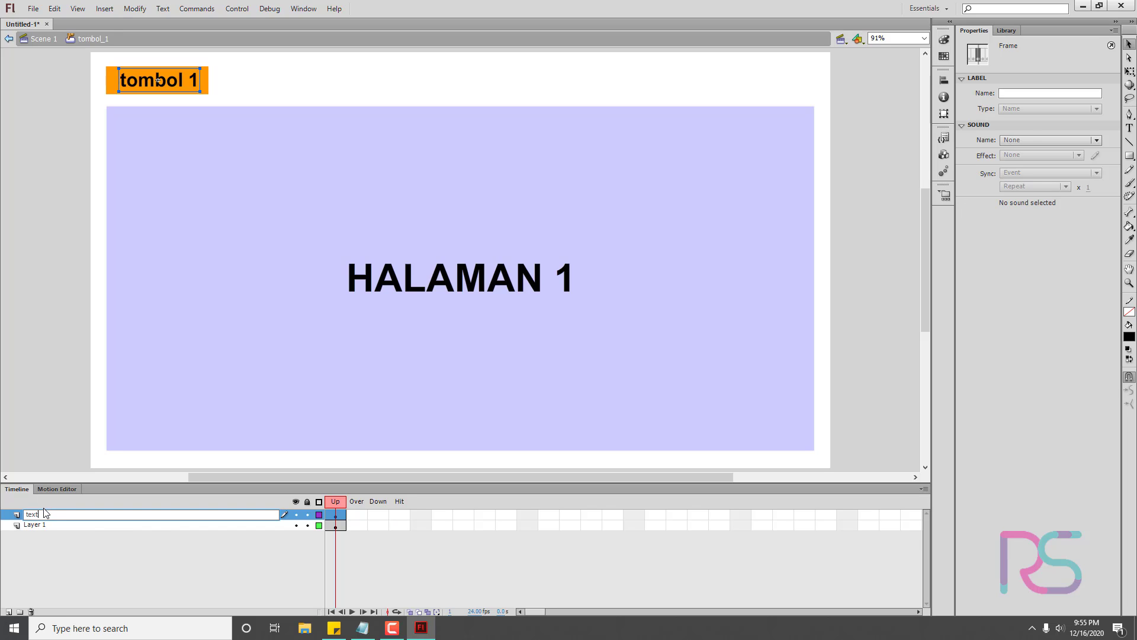
text(xt)
key(Return)
double_click(34, 526)
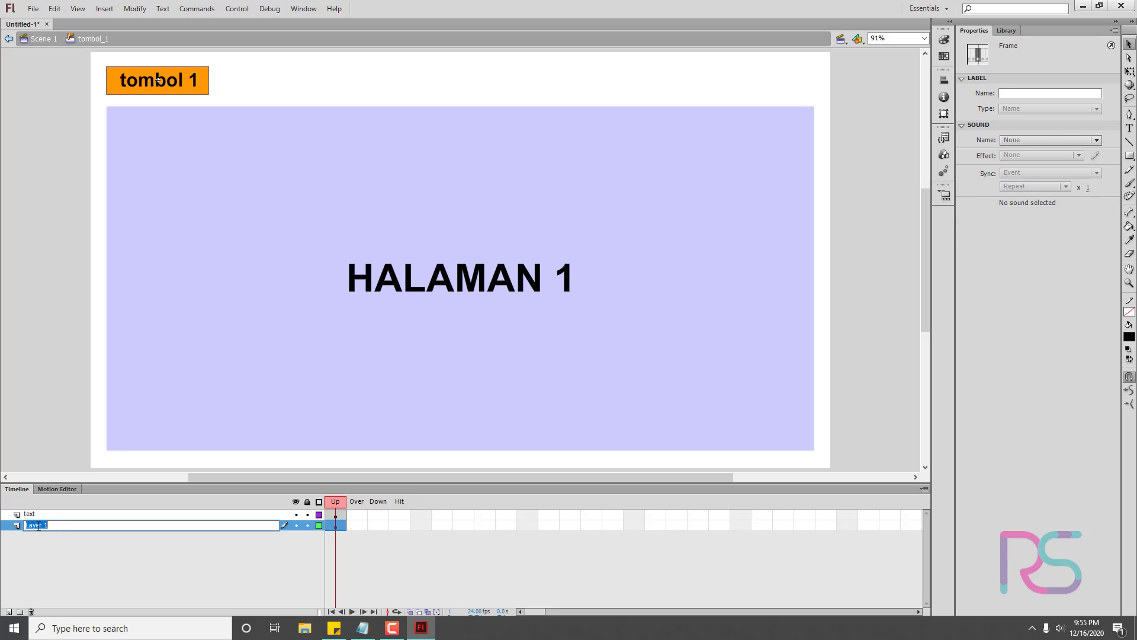
text(kotak)
key(Return)
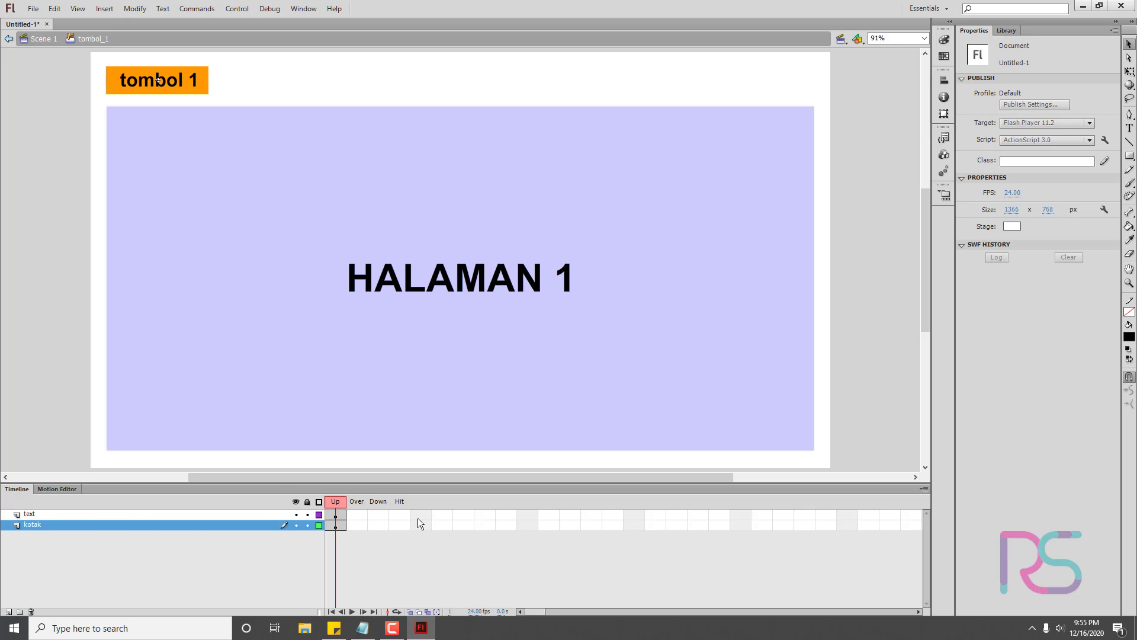
- Extend the text layer with frames through the Hit state, then return to the Up state of the kotak layer
click(399, 515)
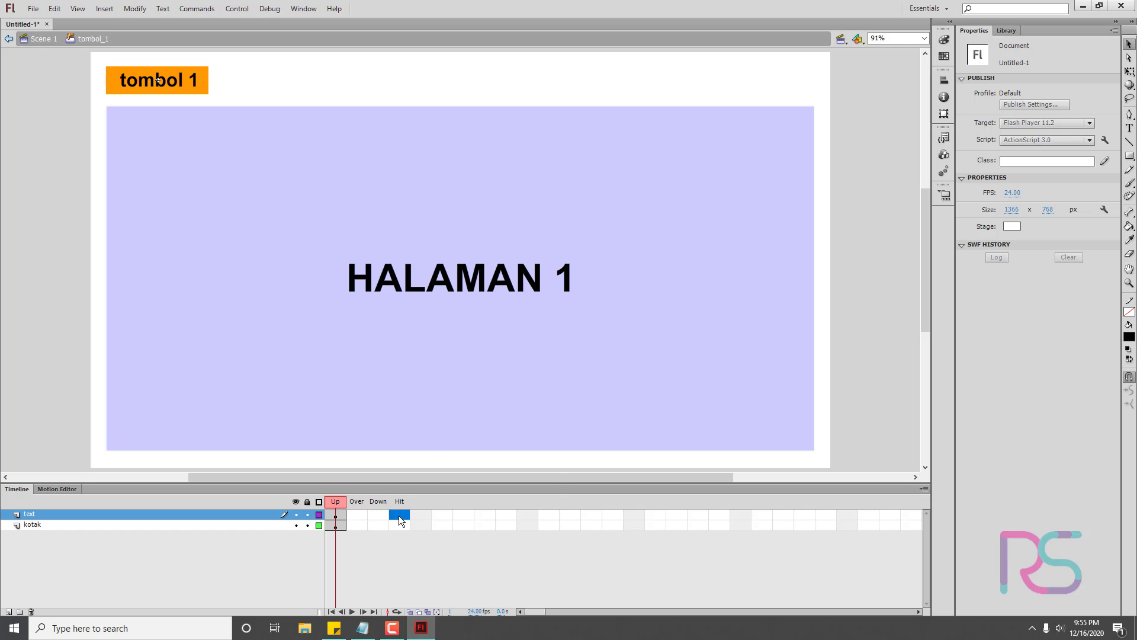
right_click(399, 515)
click(481, 254)
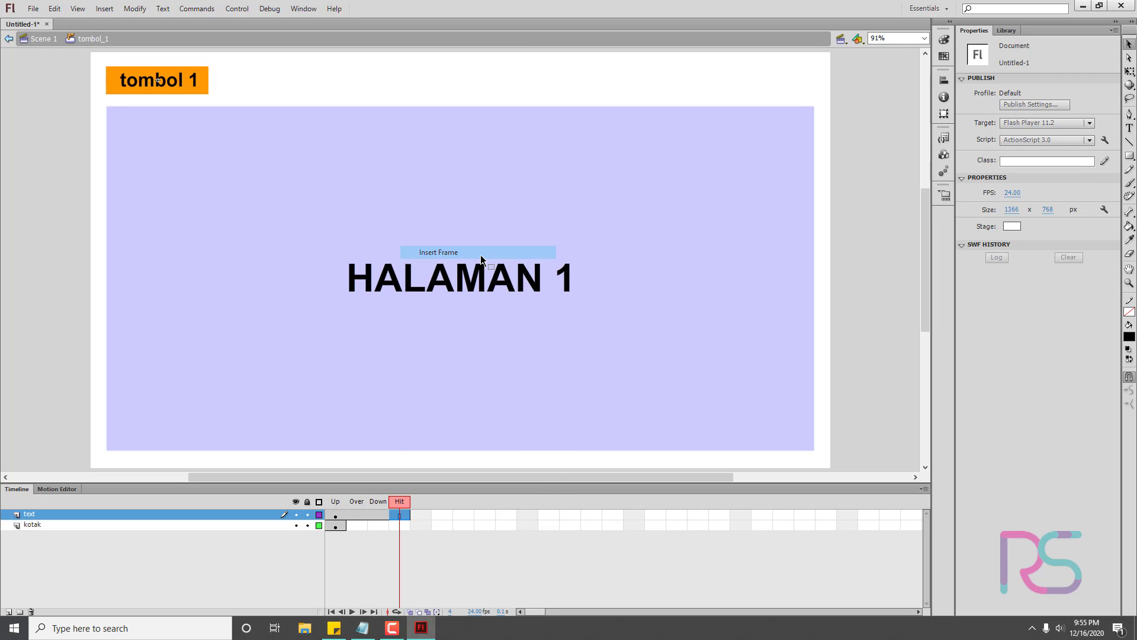
click(369, 503)
drag(369, 503, 335, 503)
click(218, 526)
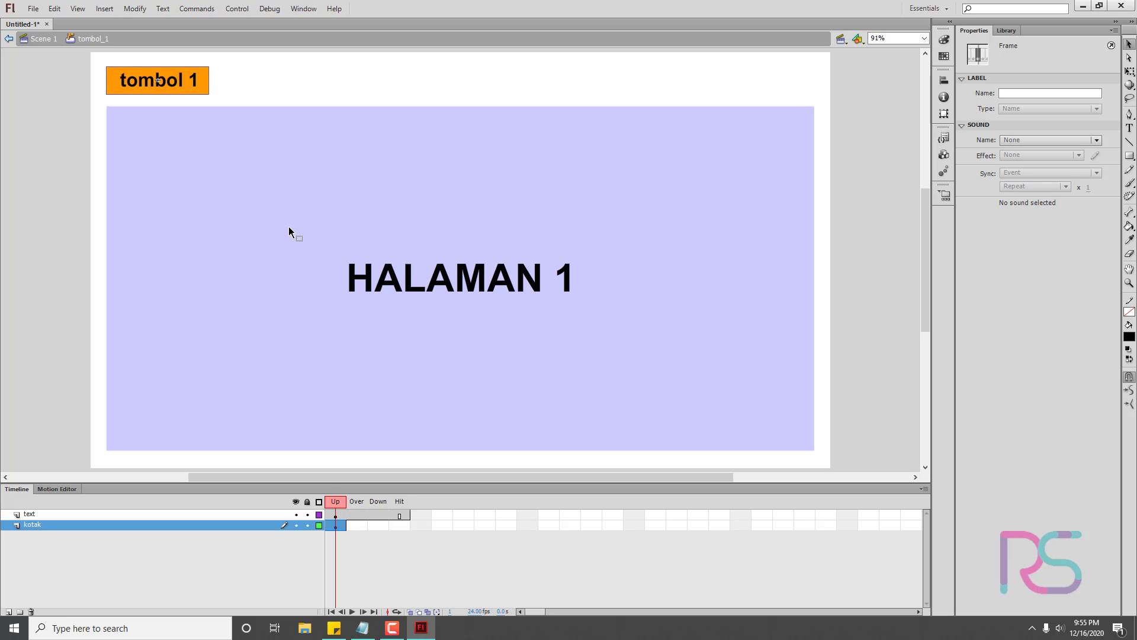
- Insert a keyframe at the Over state of the kotak layer and fill its rectangle with light blue-green
click(359, 523)
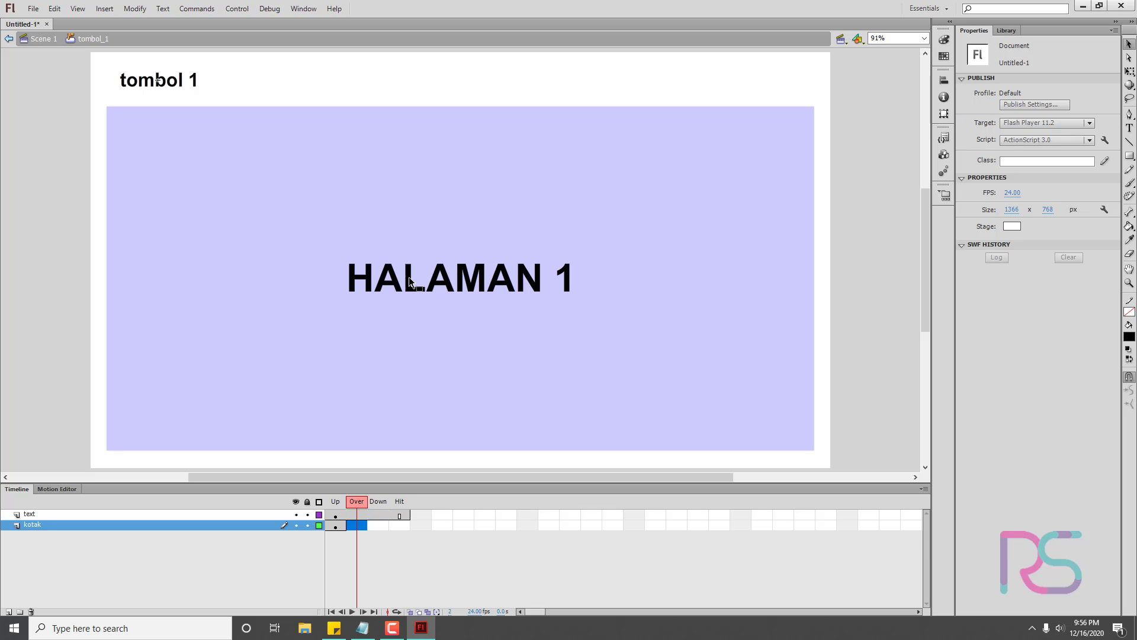
key(F6)
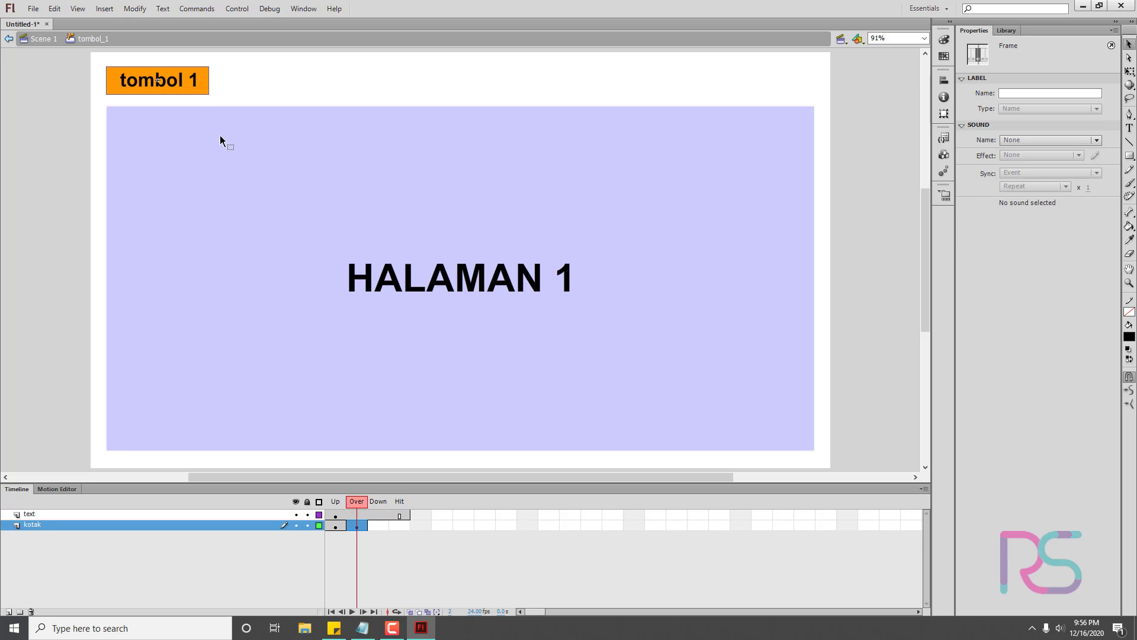
click(206, 88)
click(1081, 144)
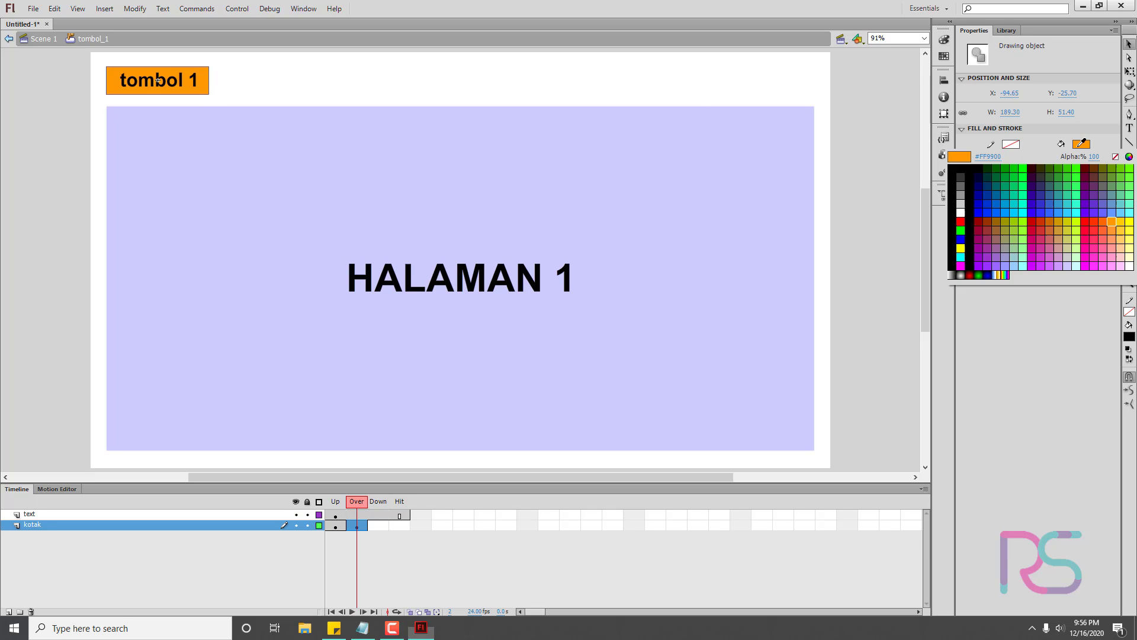
click(1016, 258)
- Insert a keyframe at the Down state of the kotak layer and fill its rectangle with dark gray
mouse_move(360, 501)
mouse_down()
mouse_move(342, 504)
mouse_move(368, 505)
mouse_move(375, 518)
mouse_up()
click(376, 523)
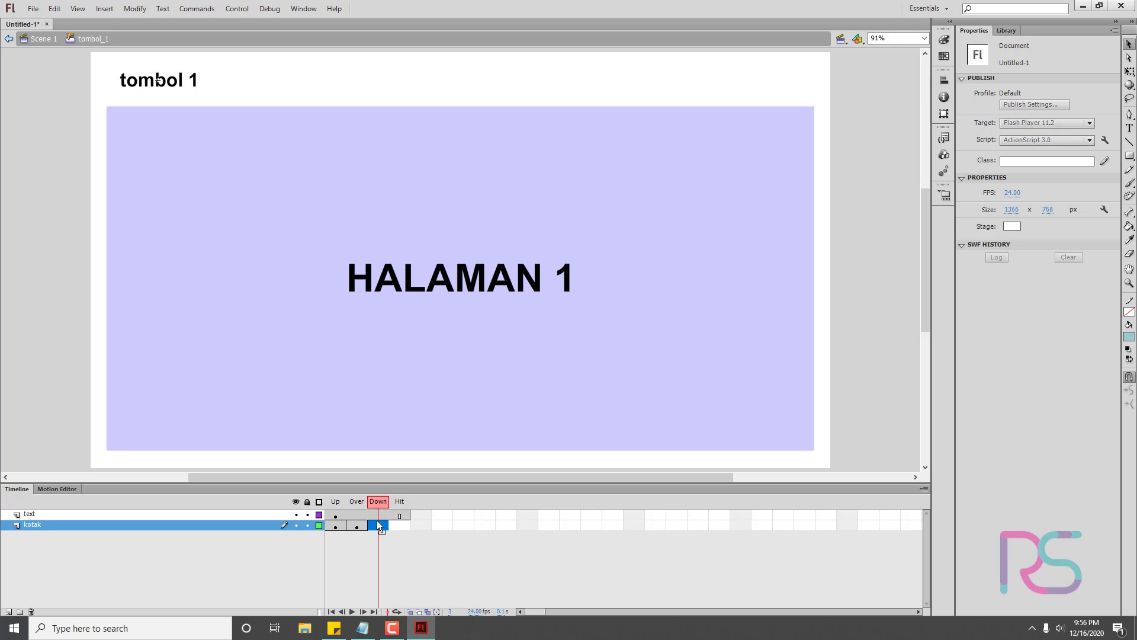
key(F6)
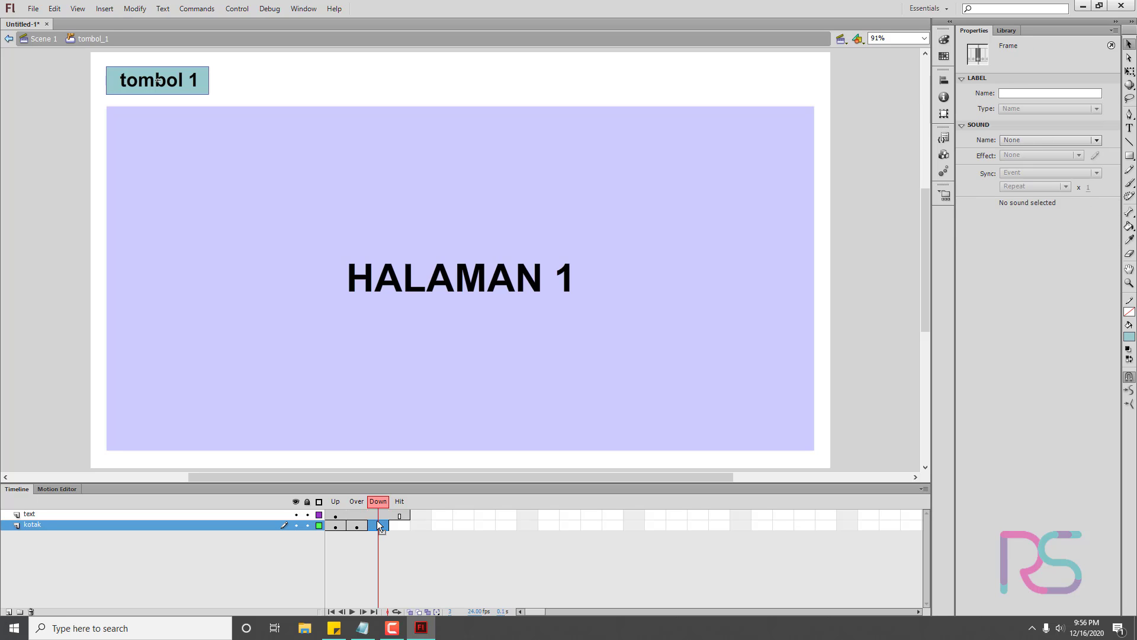
click(205, 85)
click(1081, 143)
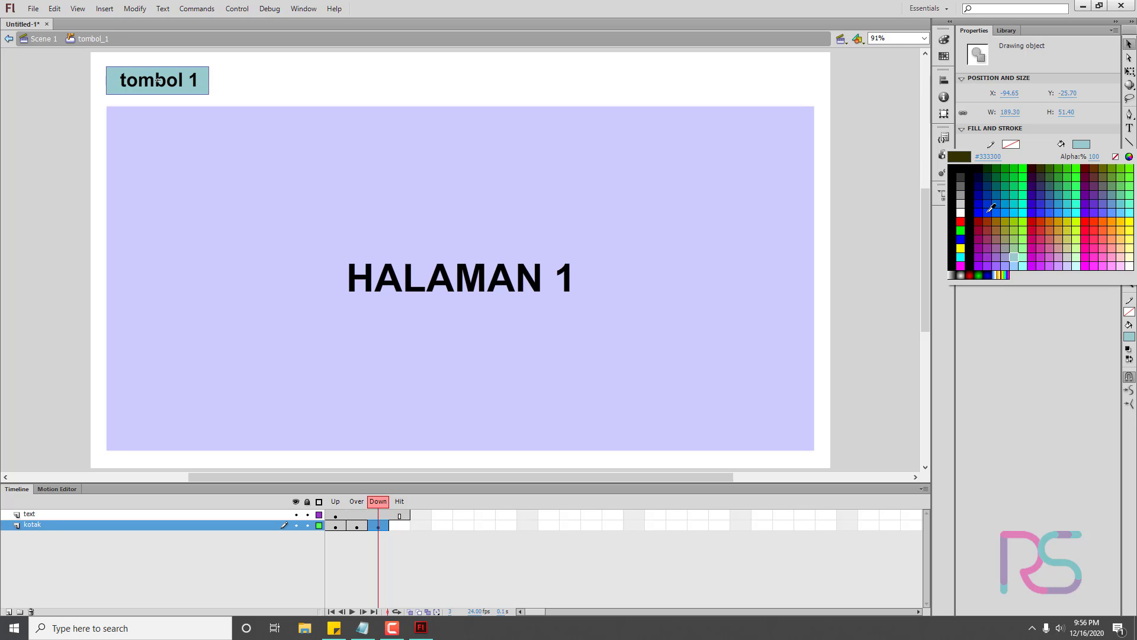
click(964, 178)
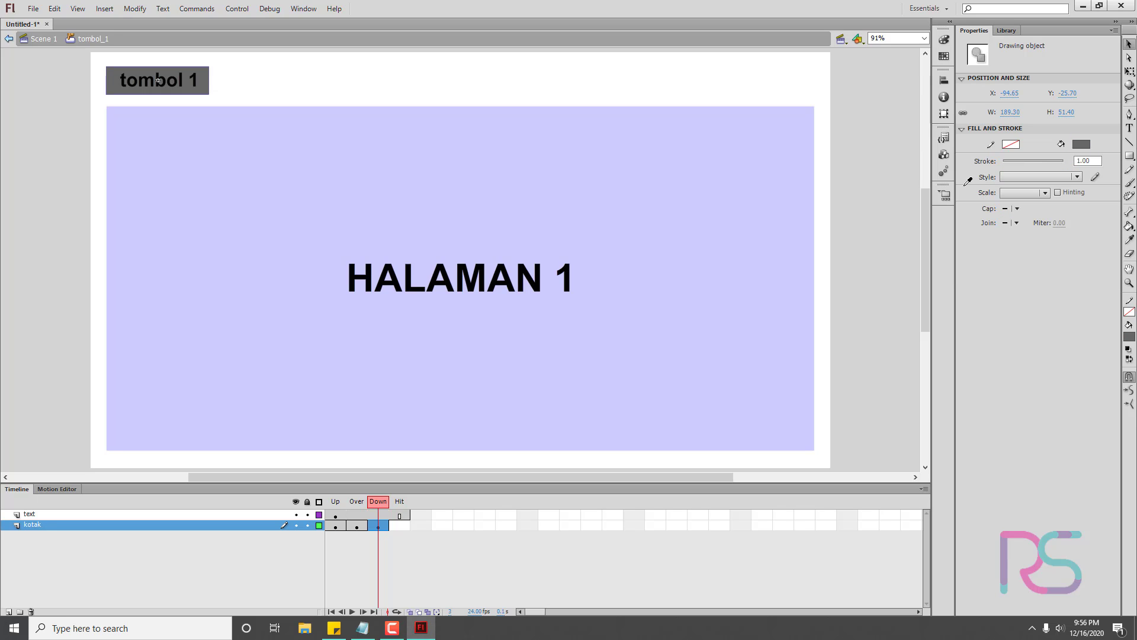
- Check the button's states along the timeline and insert a keyframe at the Hit state of the kotak layer
click(342, 502)
drag(347, 508, 399, 517)
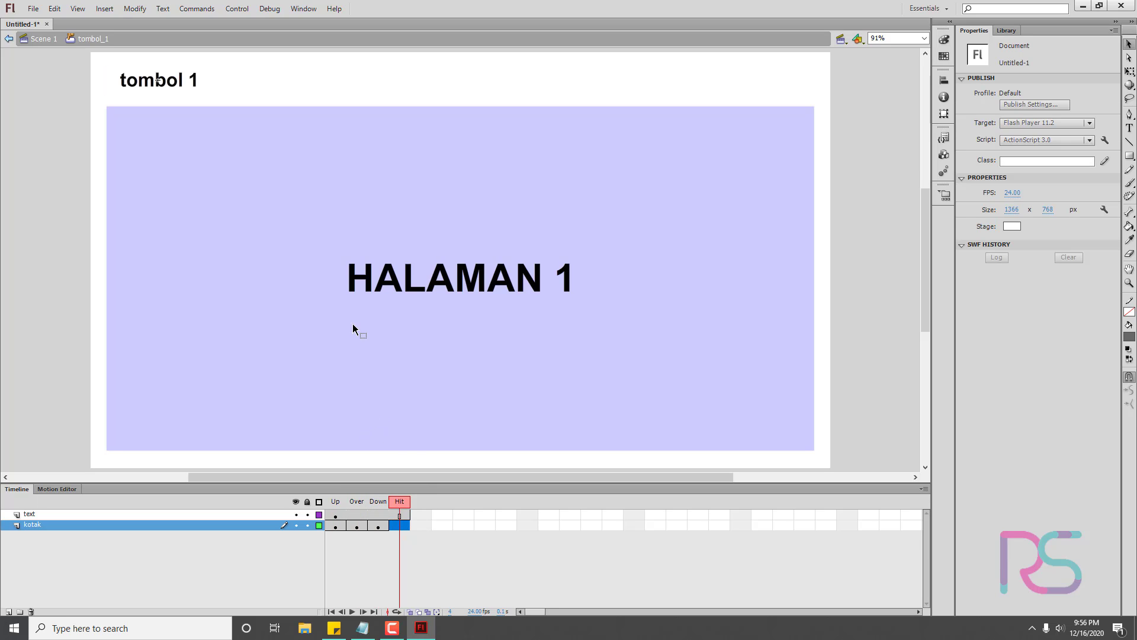
click(379, 525)
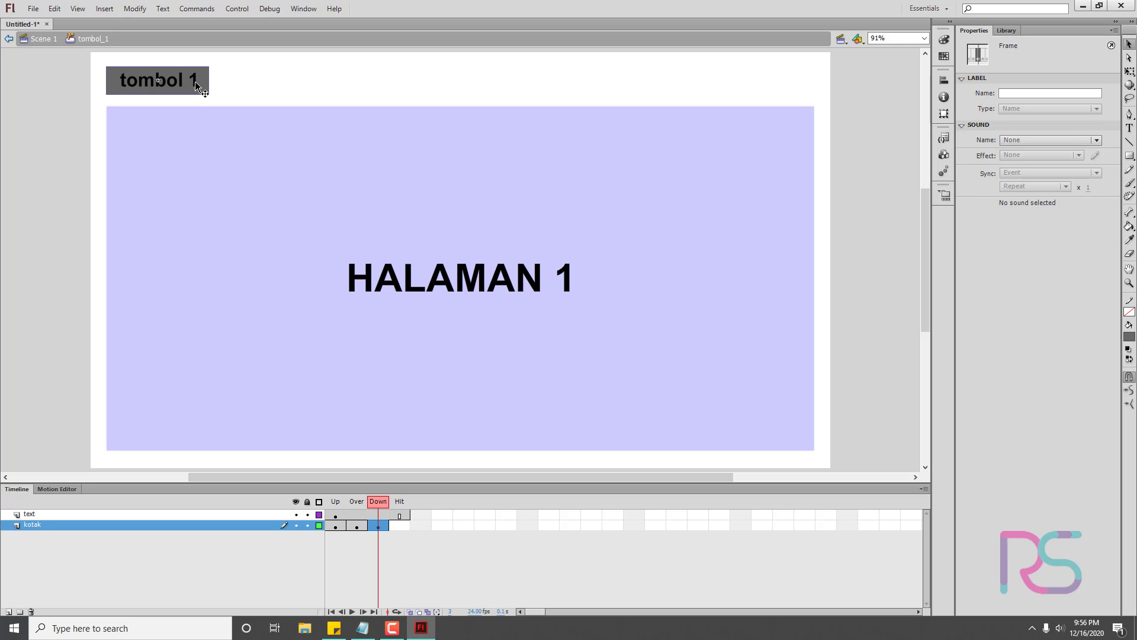
click(399, 525)
key(F6)
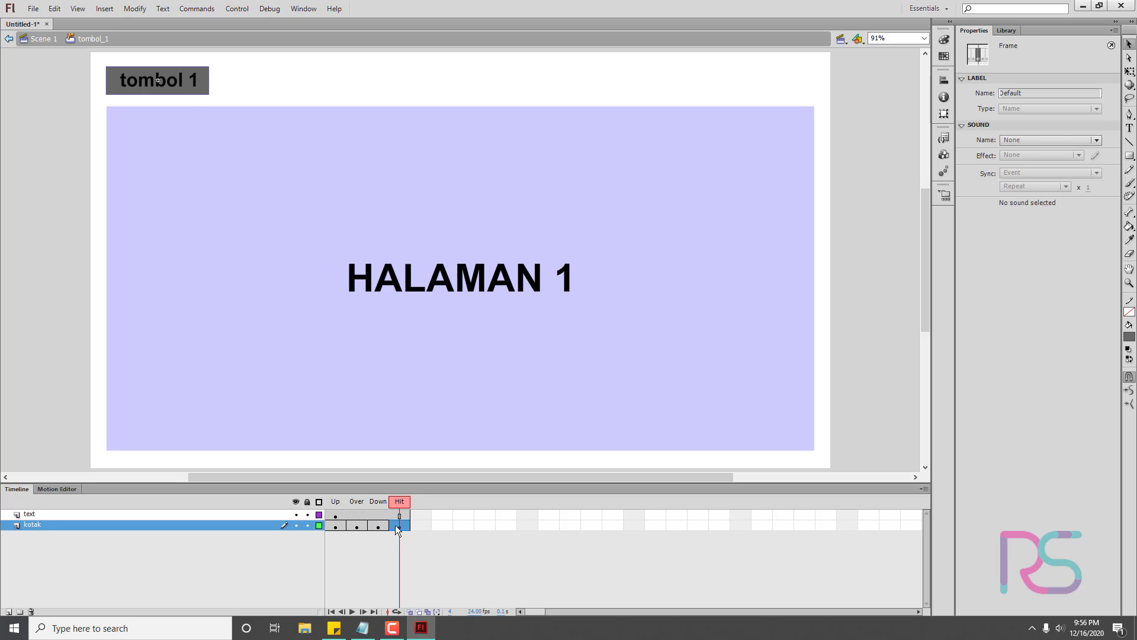
- Finish editing the button symbol, return to Scene 1 and check the tombol 1 instance on the stage
mouse_move(396, 499)
mouse_down()
mouse_move(298, 485)
mouse_move(400, 491)
mouse_up()
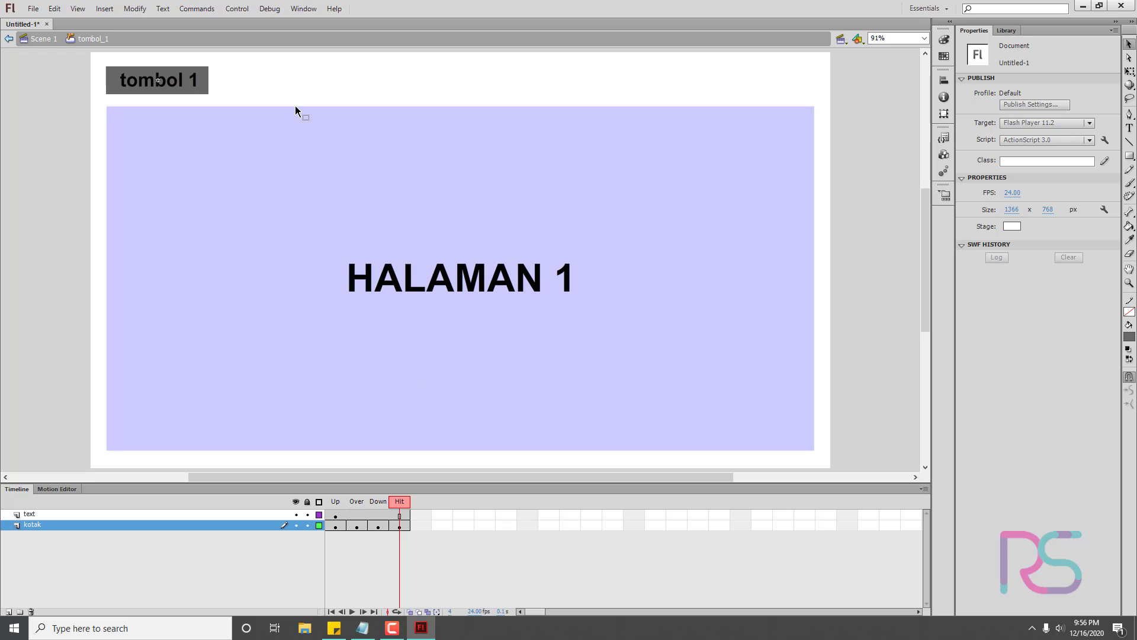
click(40, 39)
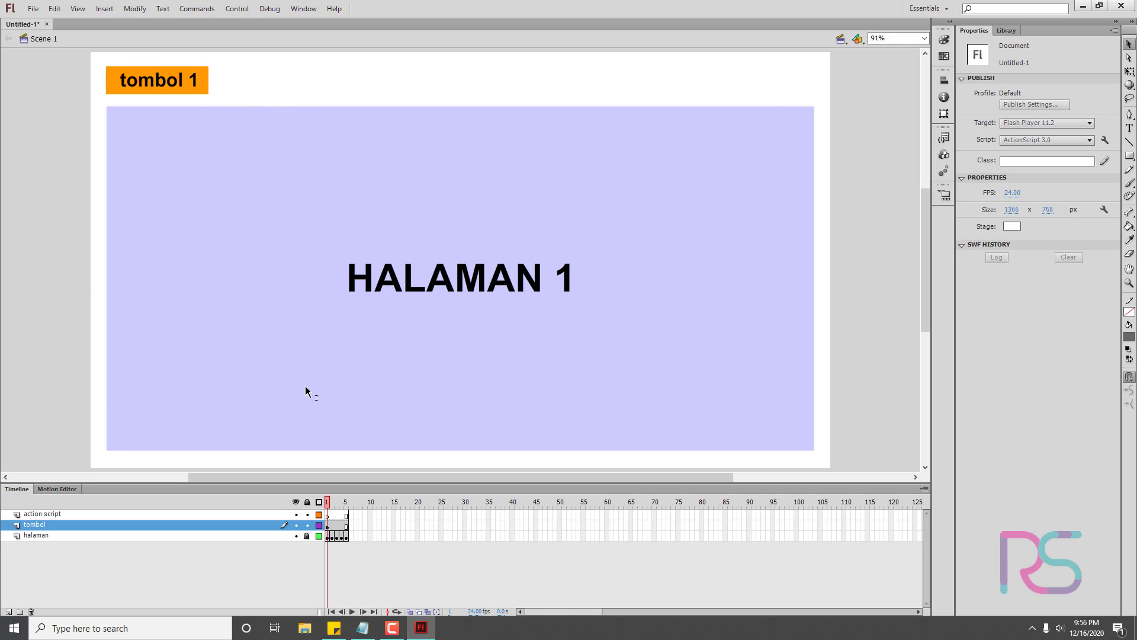
click(180, 75)
click(254, 75)
click(175, 87)
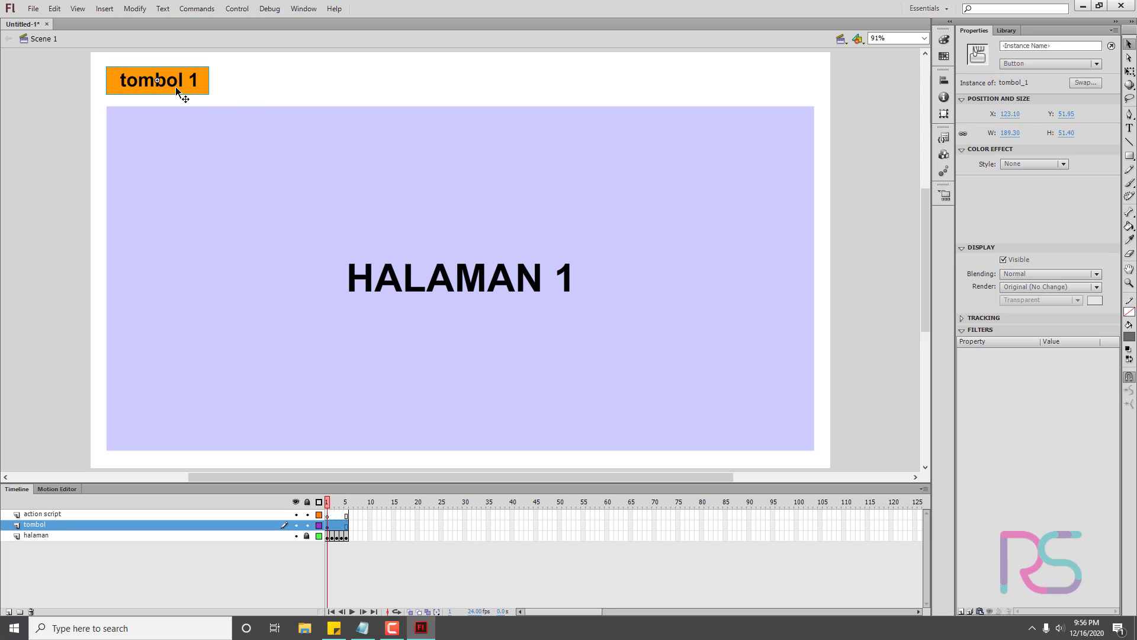
click(275, 87)
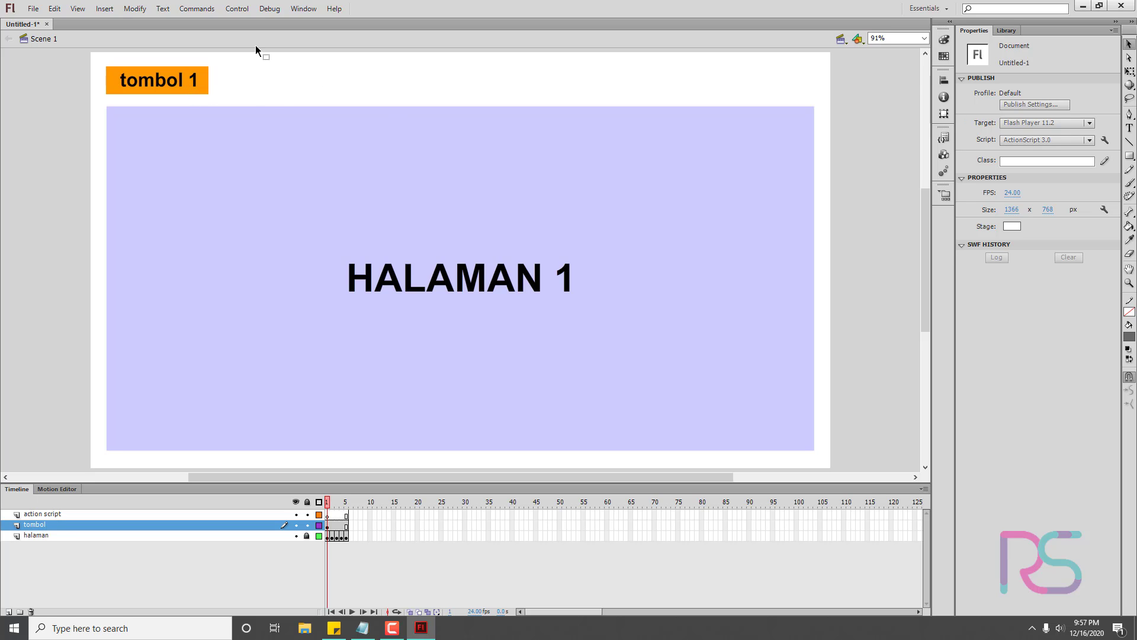
- Test the Over and Down colors of tombol 1 on the stage with simple buttons enabled, and disable simple buttons again
click(240, 11)
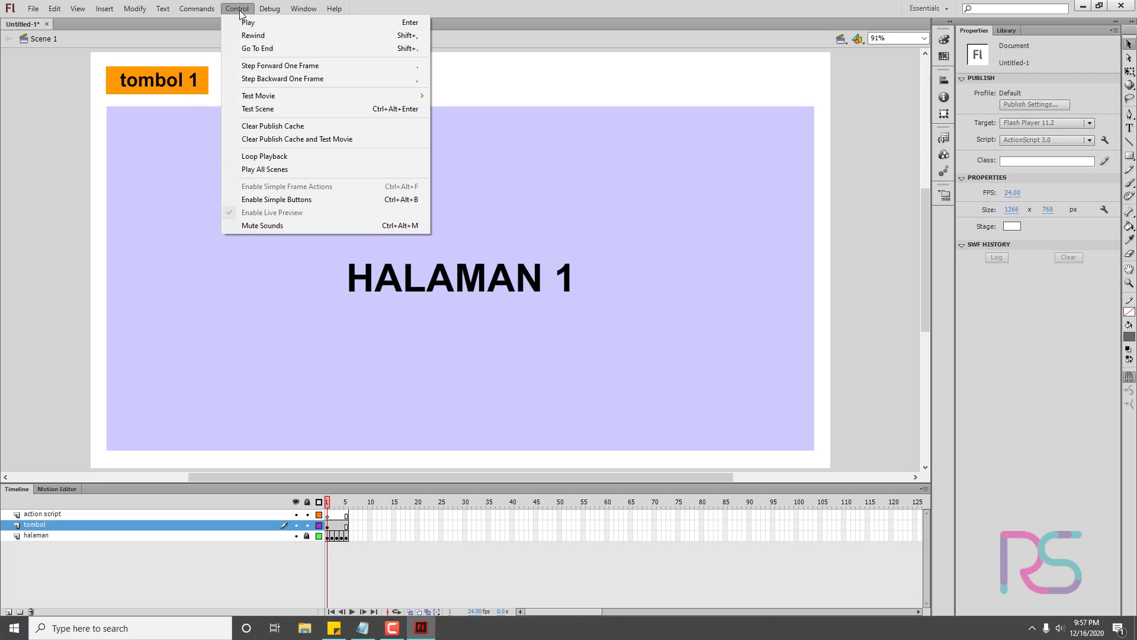
click(304, 200)
click(178, 83)
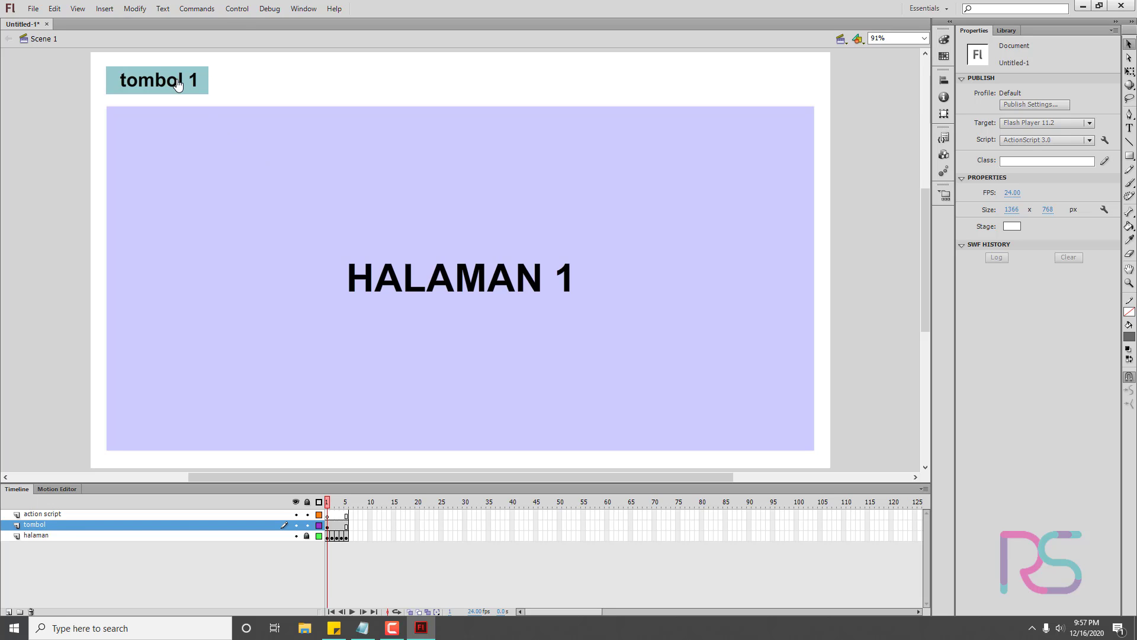
click(180, 84)
click(193, 89)
click(195, 87)
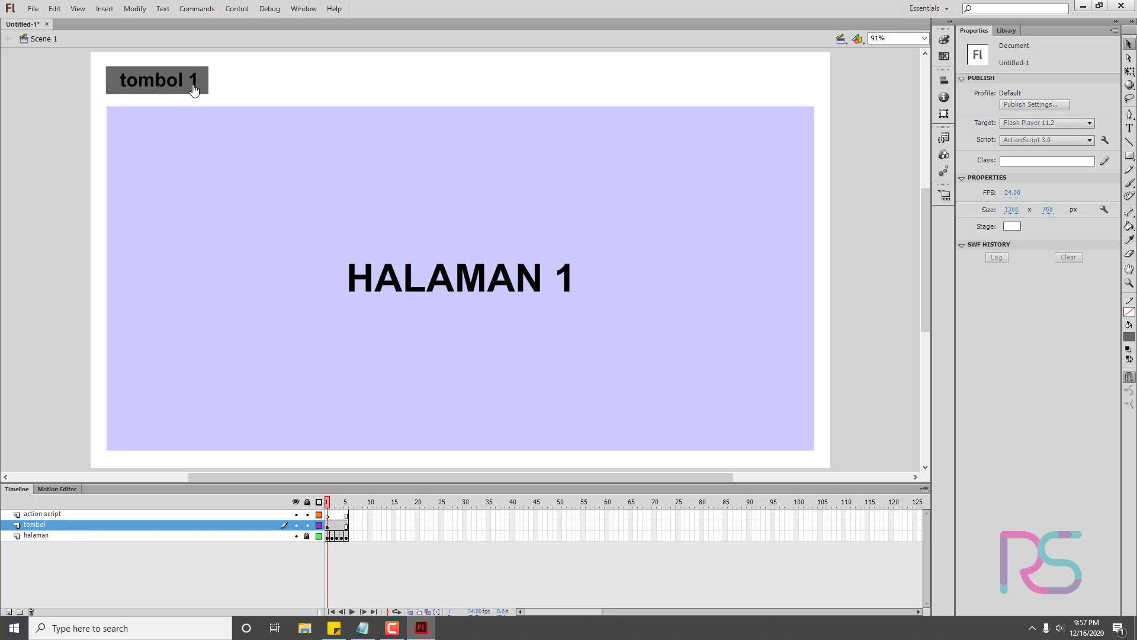
click(264, 9)
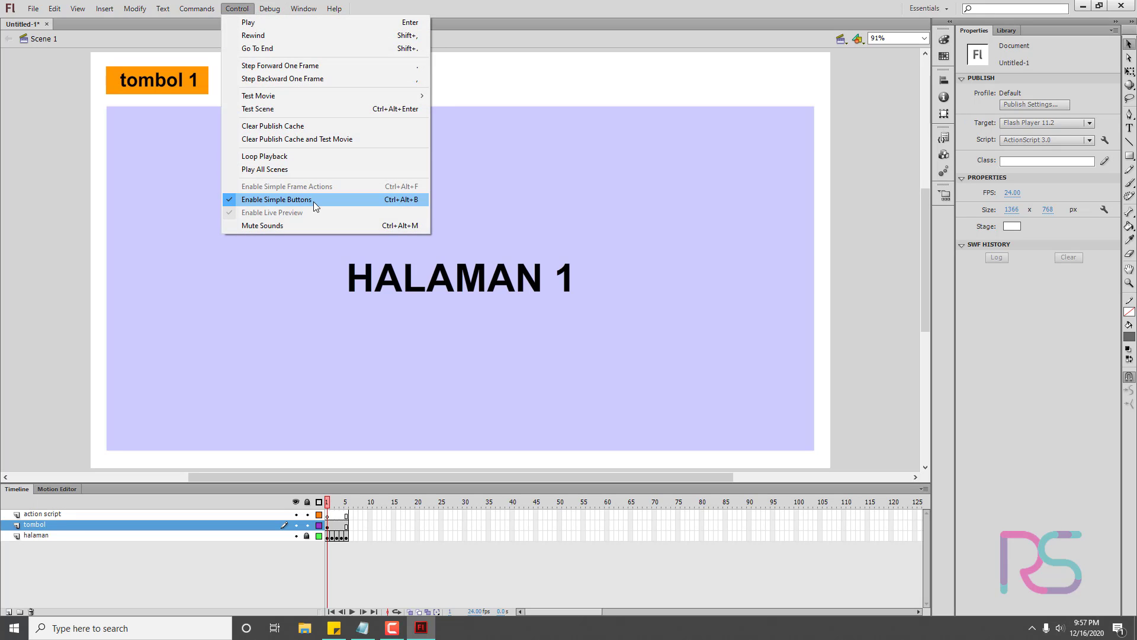
click(314, 202)
click(179, 87)
click(233, 82)
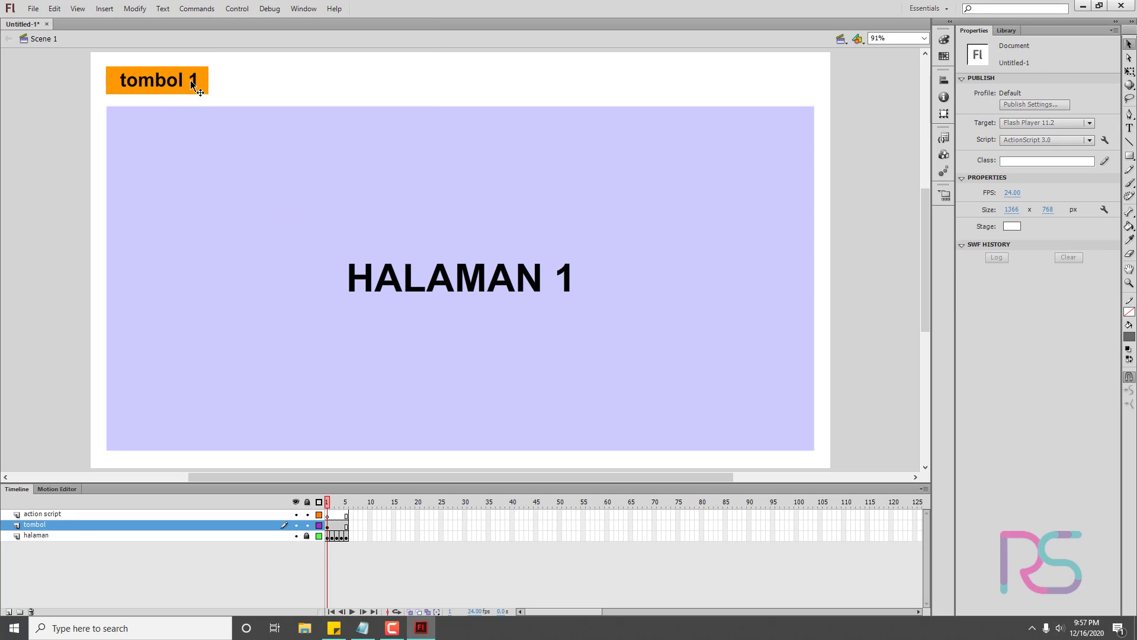
- Copy tombol 1 four times along the row above the page rectangle and space the copies evenly
click(197, 84)
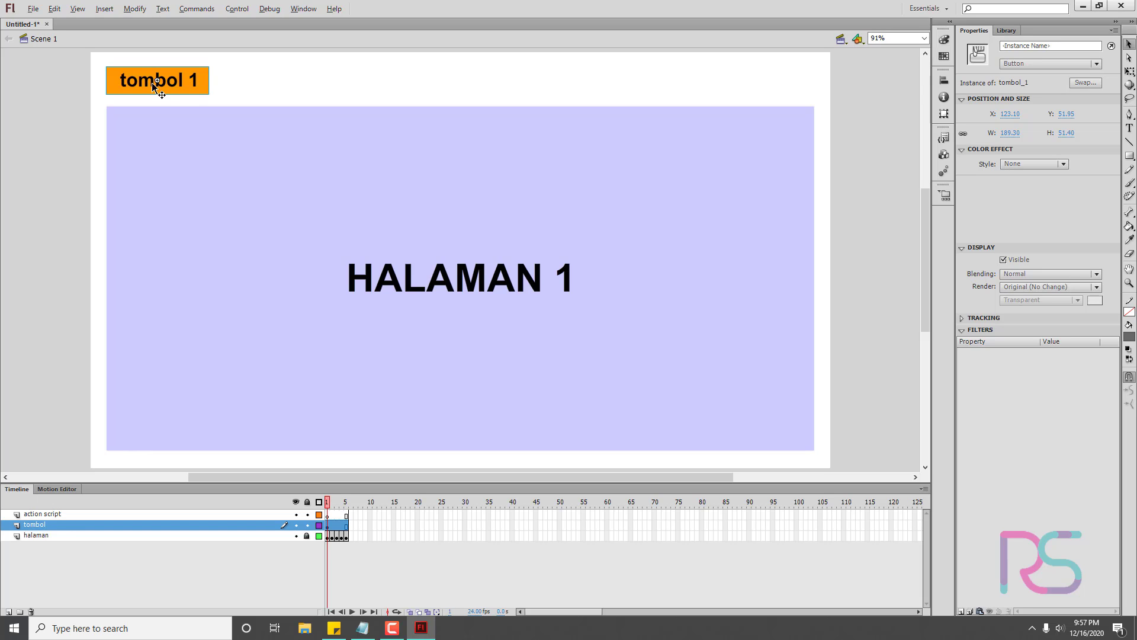
drag(148, 84, 578, 92)
drag(694, 68, 375, 79)
click(734, 77)
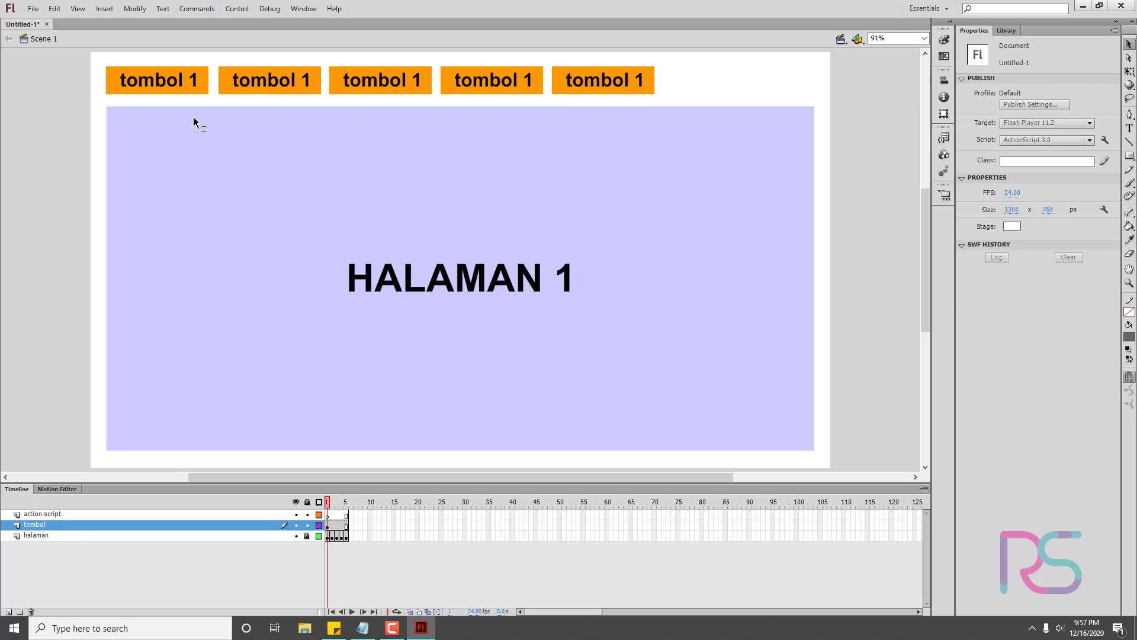
drag(764, 77, 282, 87)
click(729, 80)
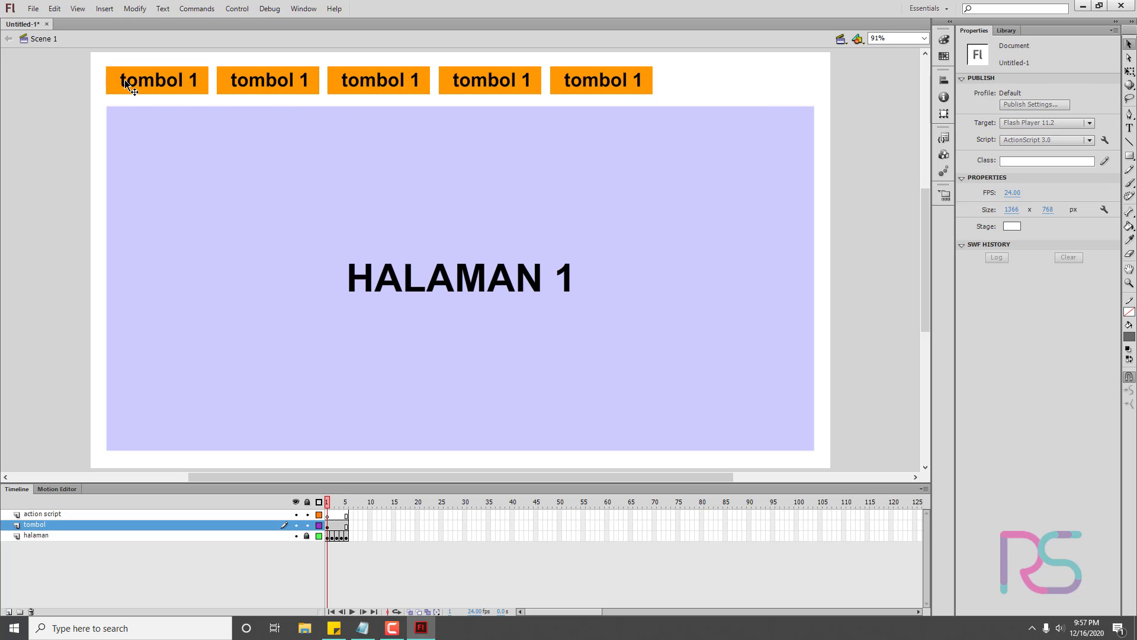
- Duplicate the symbol of the second button in the row under the name tombol_2
click(262, 77)
right_click(262, 77)
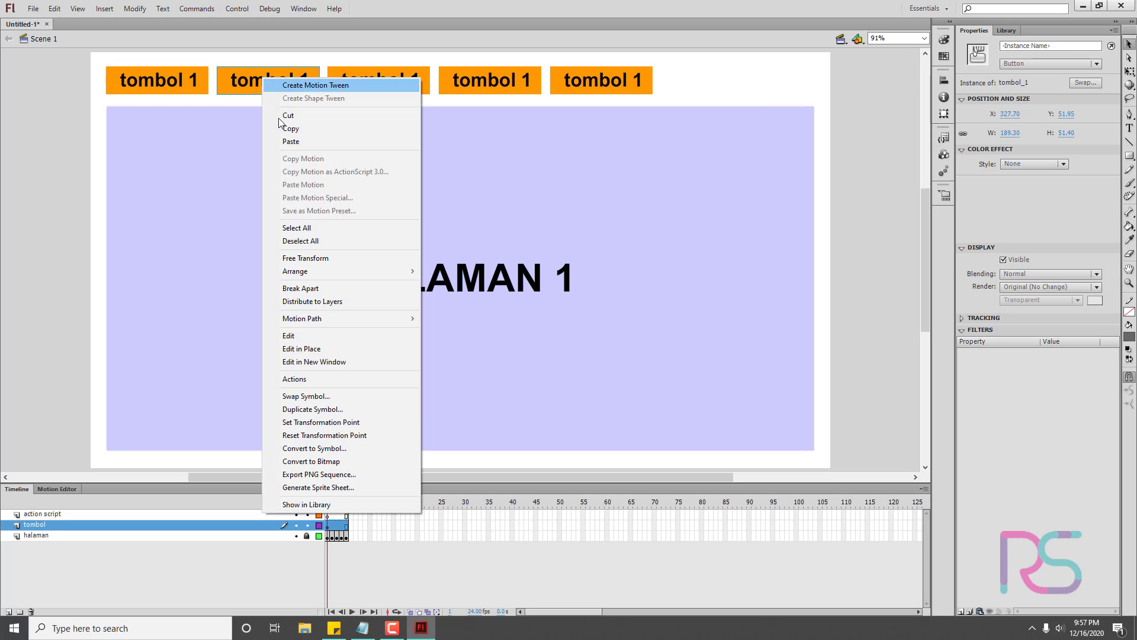
click(312, 409)
drag(524, 310, 550, 307)
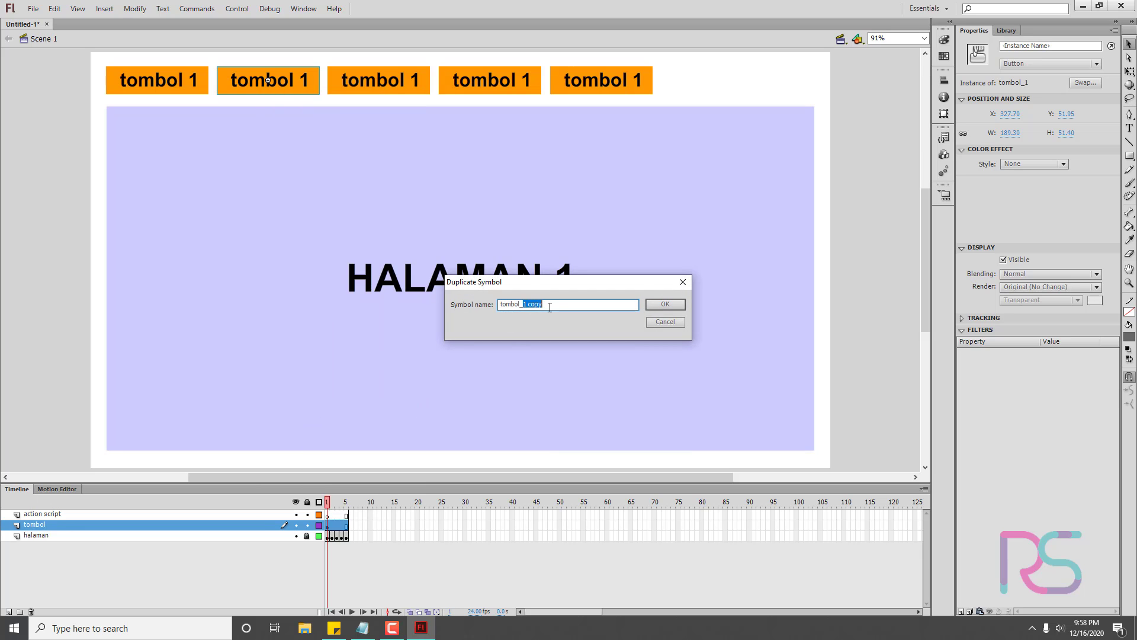
text(2)
click(656, 307)
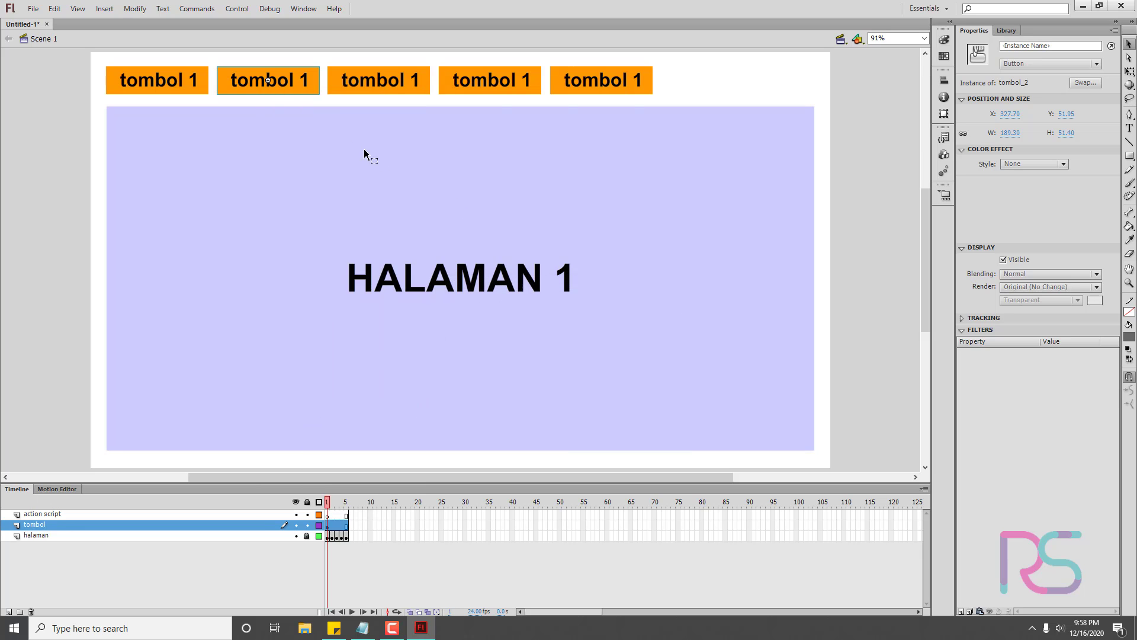
- Change the label inside the tombol_2 symbol to "tombol 2" and return to Scene 1
double_click(290, 82)
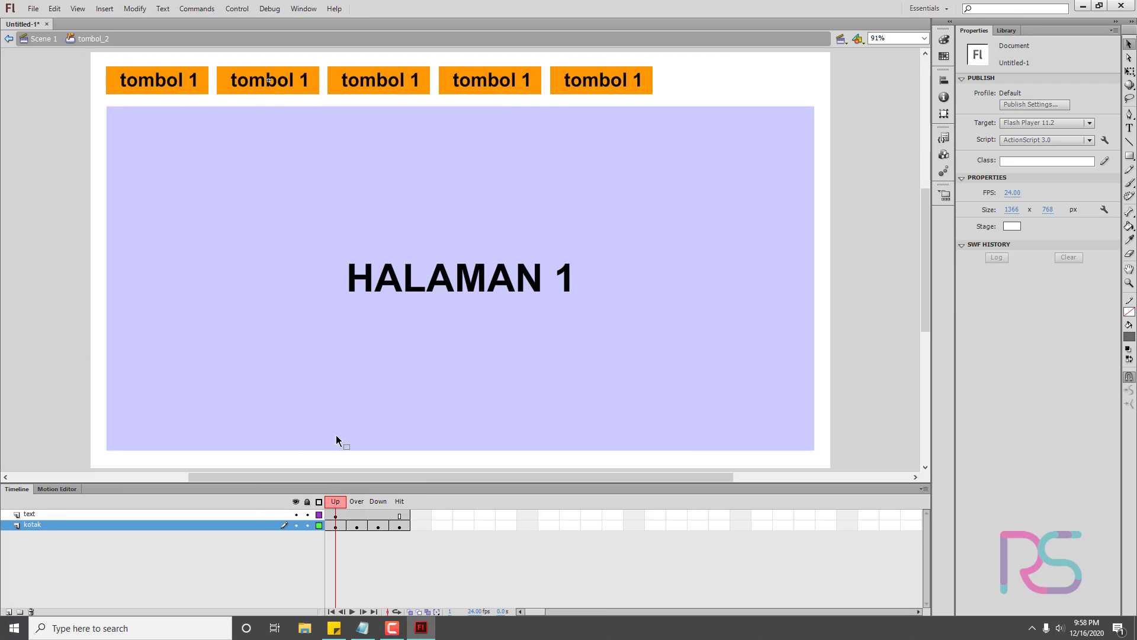
double_click(290, 80)
double_click(304, 79)
text(2)
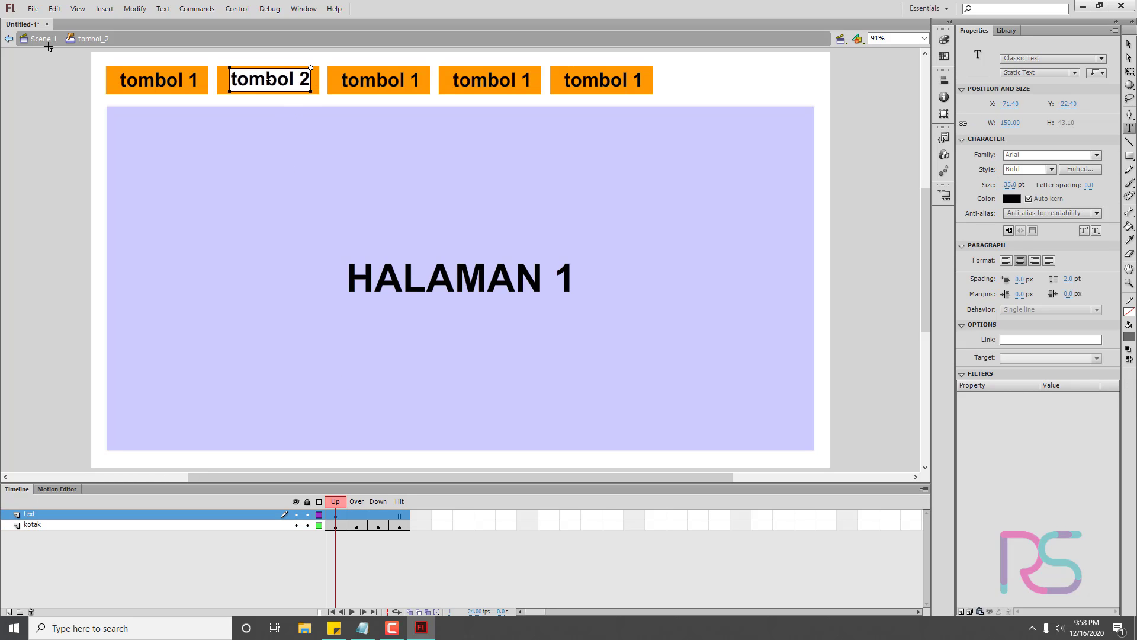
click(36, 41)
key(v)
- Duplicate the third button's symbol as tombol_3, change its label to "tombol 3" and return to Scene 1
click(360, 84)
right_click(361, 83)
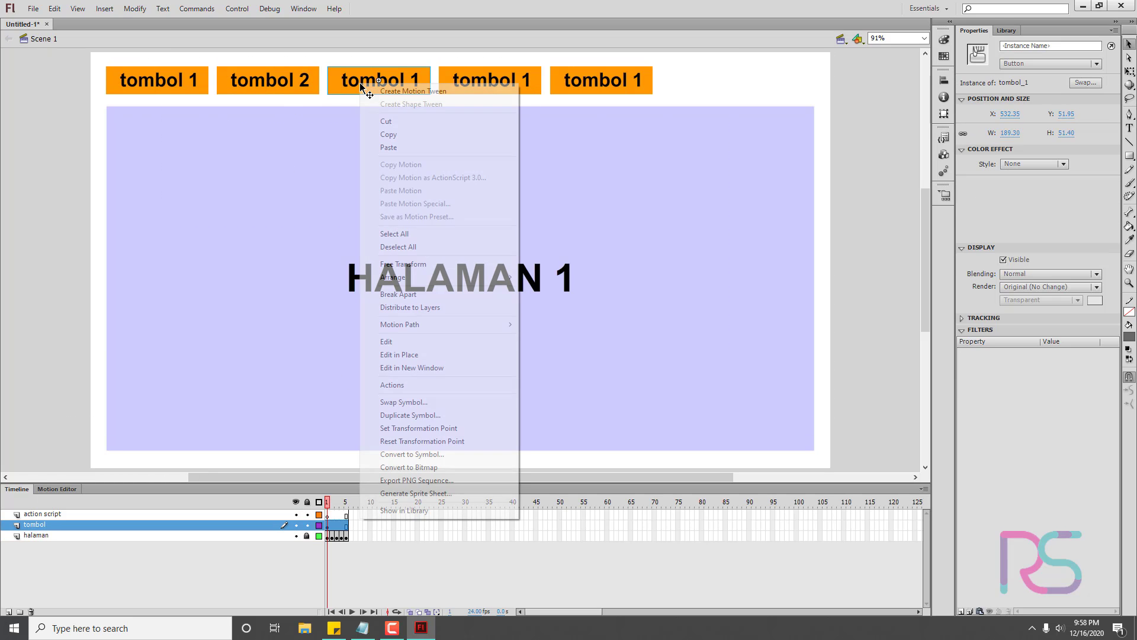
click(462, 418)
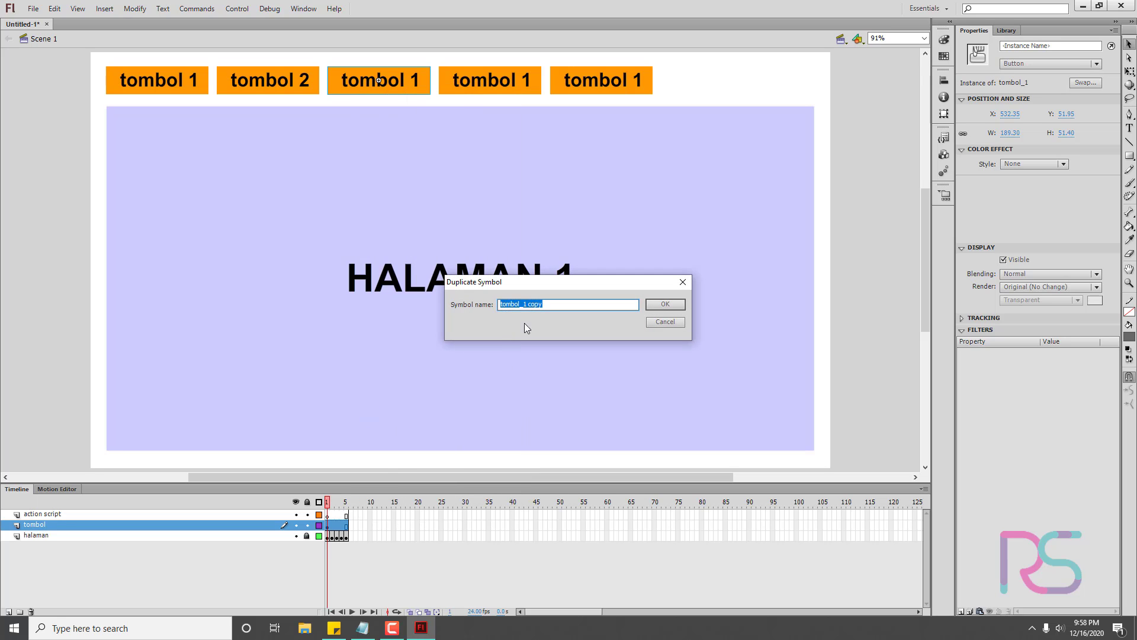
text(tombol_2)
click(663, 305)
click(654, 327)
text(tombol_3)
click(662, 305)
double_click(379, 83)
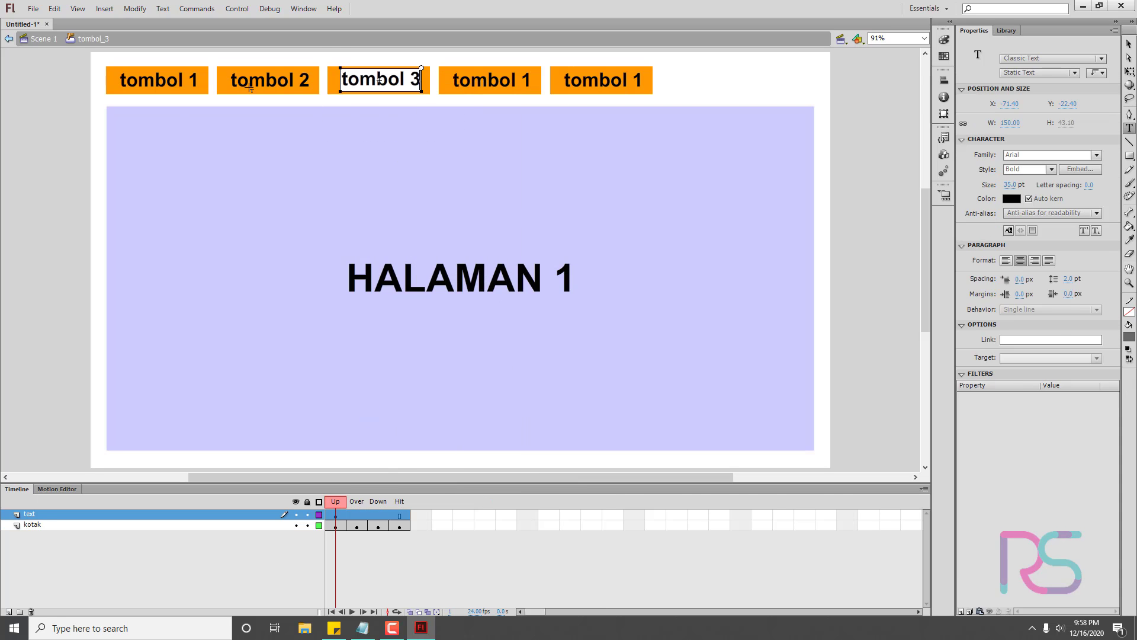
key(ctrl+e)
- Duplicate the symbol of the fourth button in the row under the name tombol_4
click(485, 87)
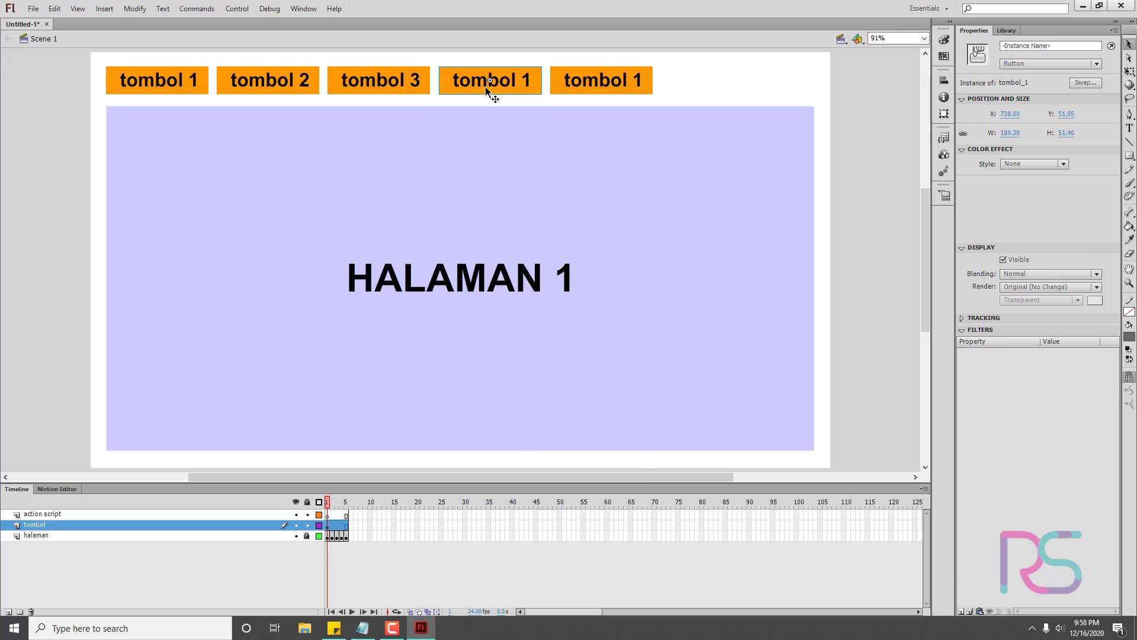
right_click(485, 87)
click(542, 418)
drag(523, 304, 556, 304)
text(4)
click(663, 305)
- Change the label inside the tombol_4 symbol to "tombol 4" and return to Scene 1
double_click(523, 83)
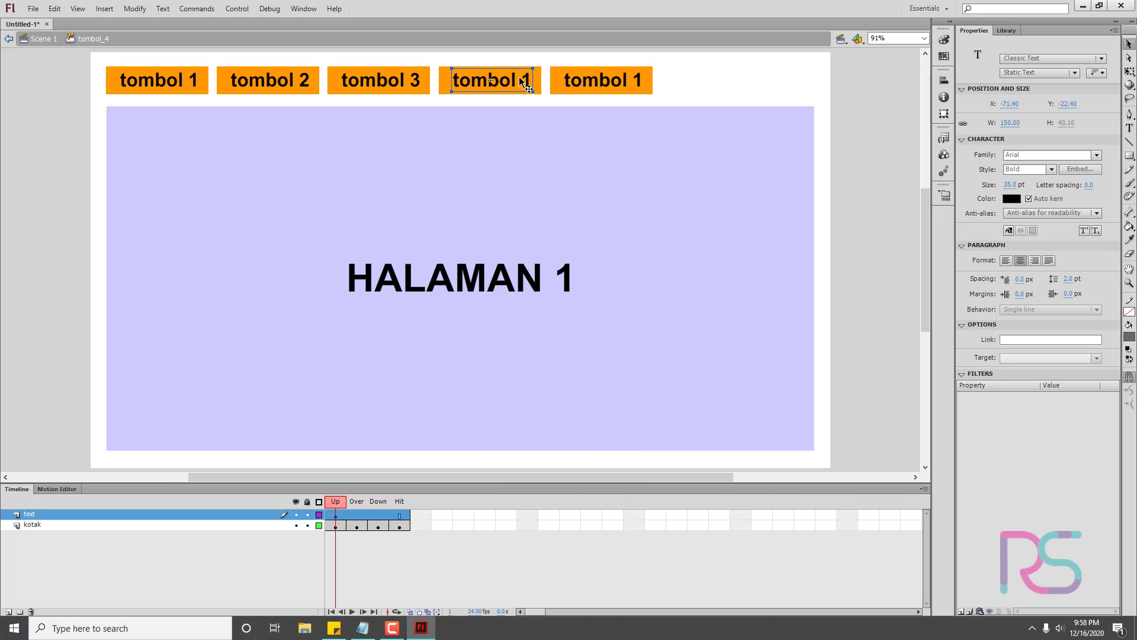
double_click(526, 83)
drag(522, 81, 534, 96)
text(4)
key(ctrl+e)
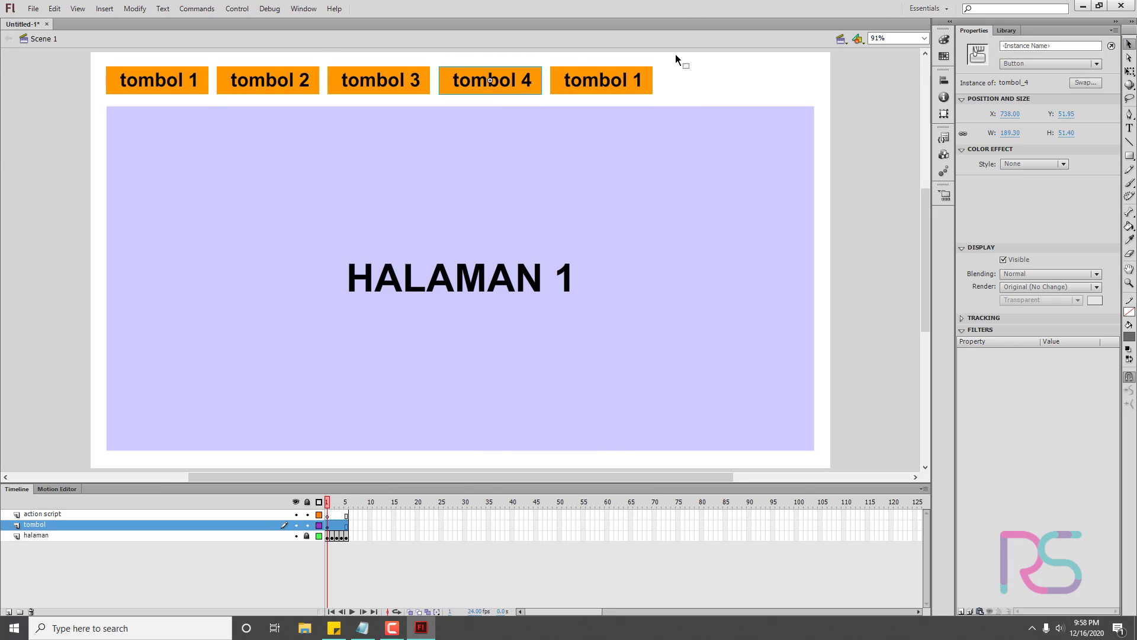
- Duplicate the symbol of the last button in the row under the name tombol_5
right_click(647, 76)
click(680, 410)
drag(524, 305, 556, 306)
text(5)
click(665, 304)
- Change the label inside the tombol_5 symbol to "tombol 5" and return to Scene 1
double_click(611, 85)
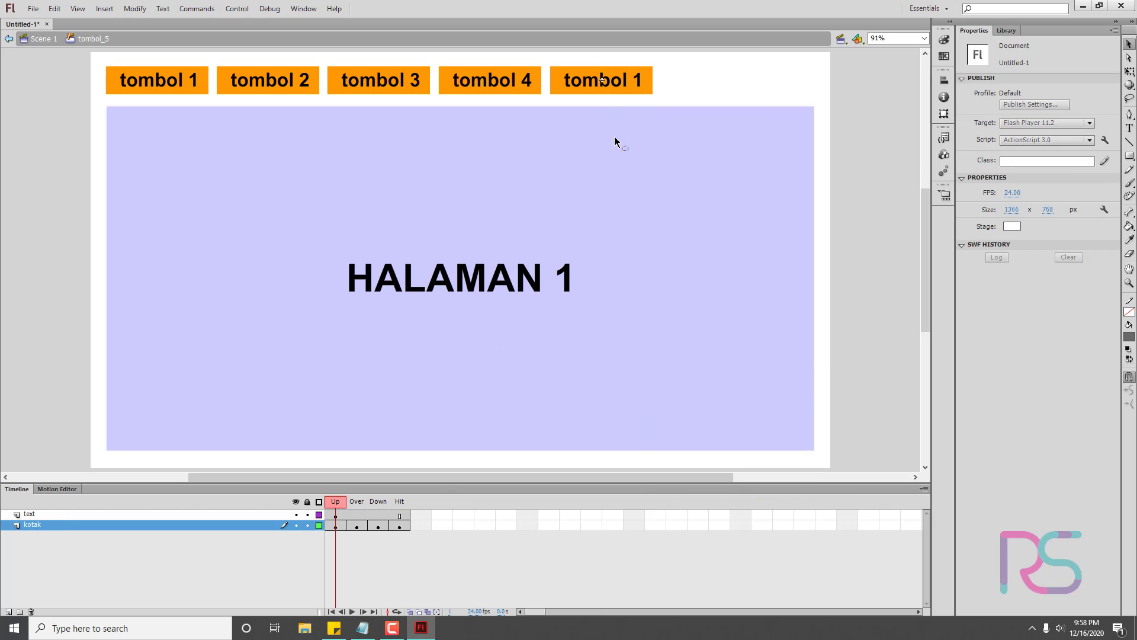
click(613, 84)
double_click(613, 83)
drag(633, 81, 646, 86)
text(5)
click(1130, 44)
click(44, 39)
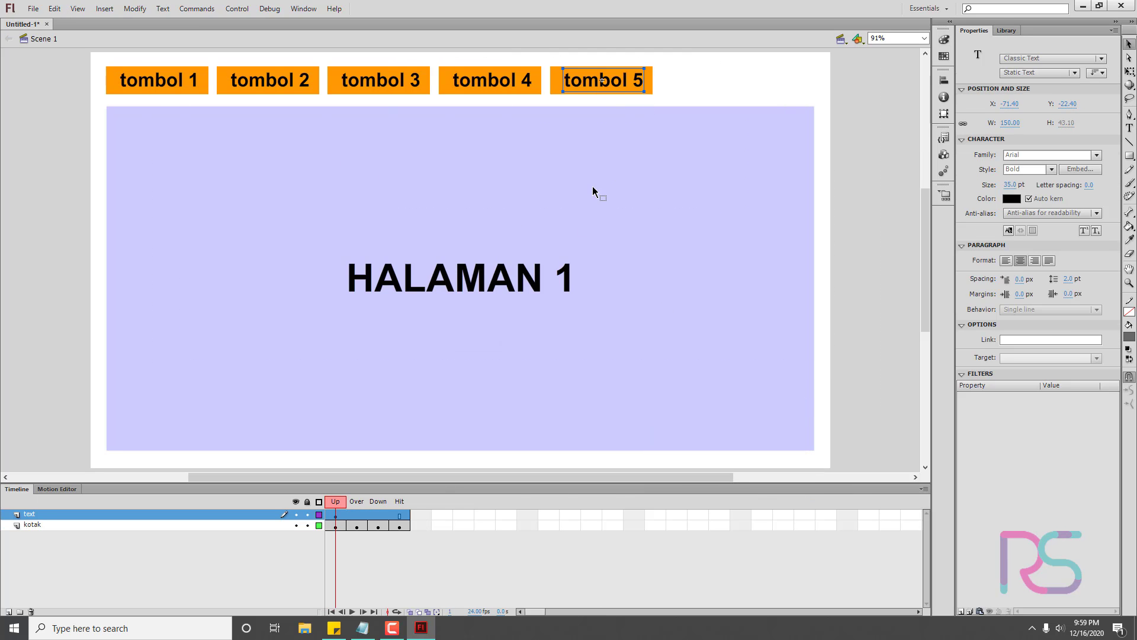
- Examine the tombol 1 to tombol 5 instances one by one and the action script layer
click(508, 85)
click(406, 88)
click(236, 90)
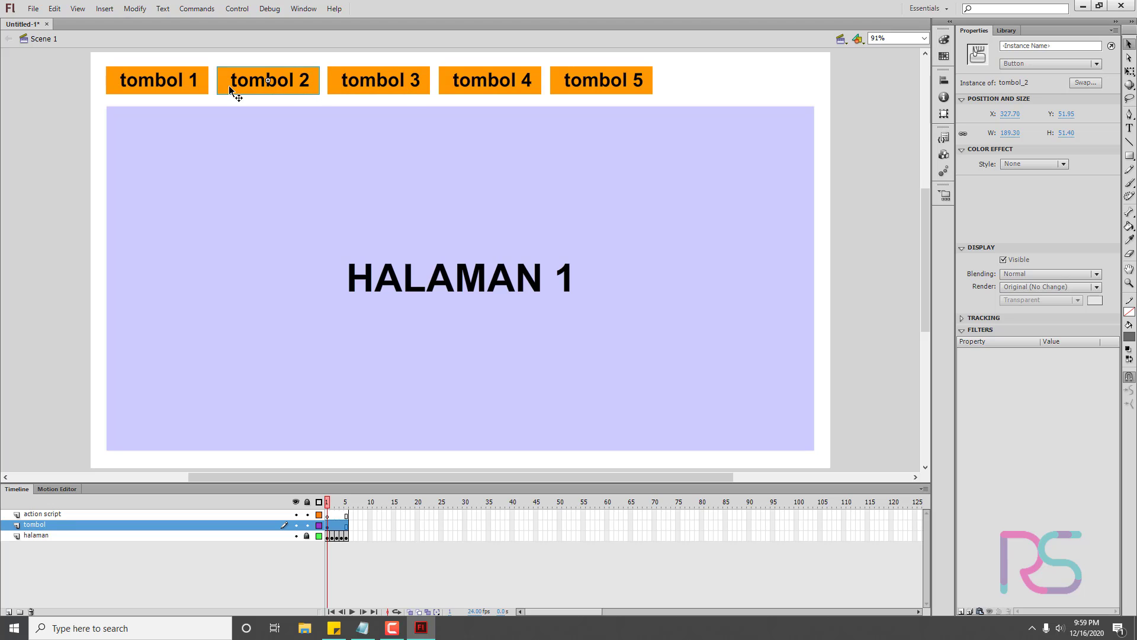
click(196, 89)
click(736, 87)
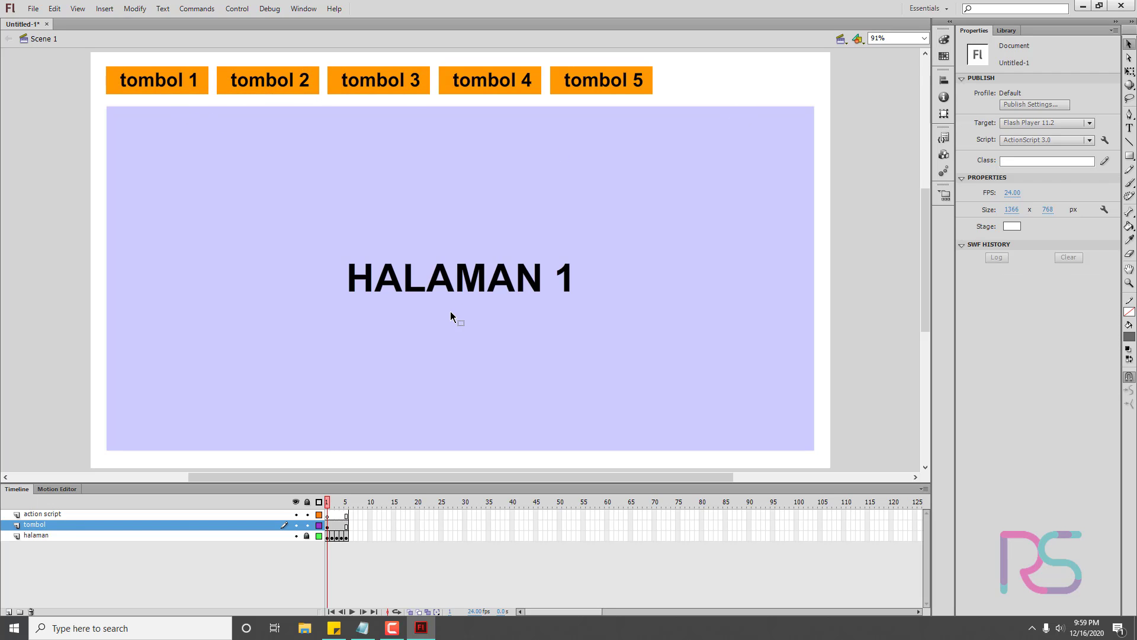
click(214, 514)
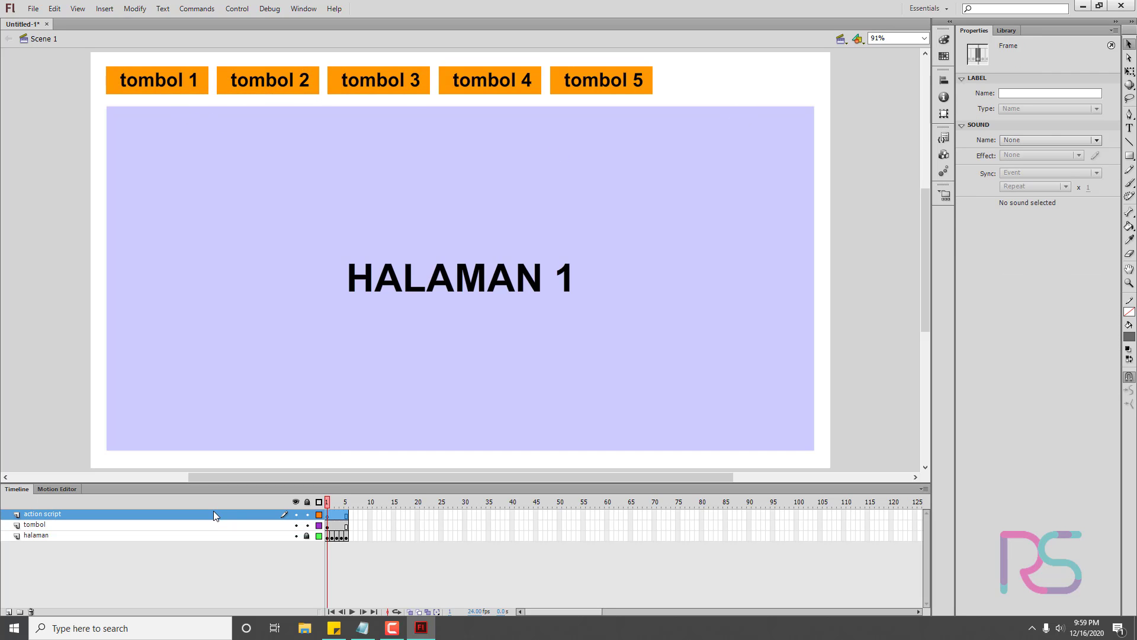
click(173, 80)
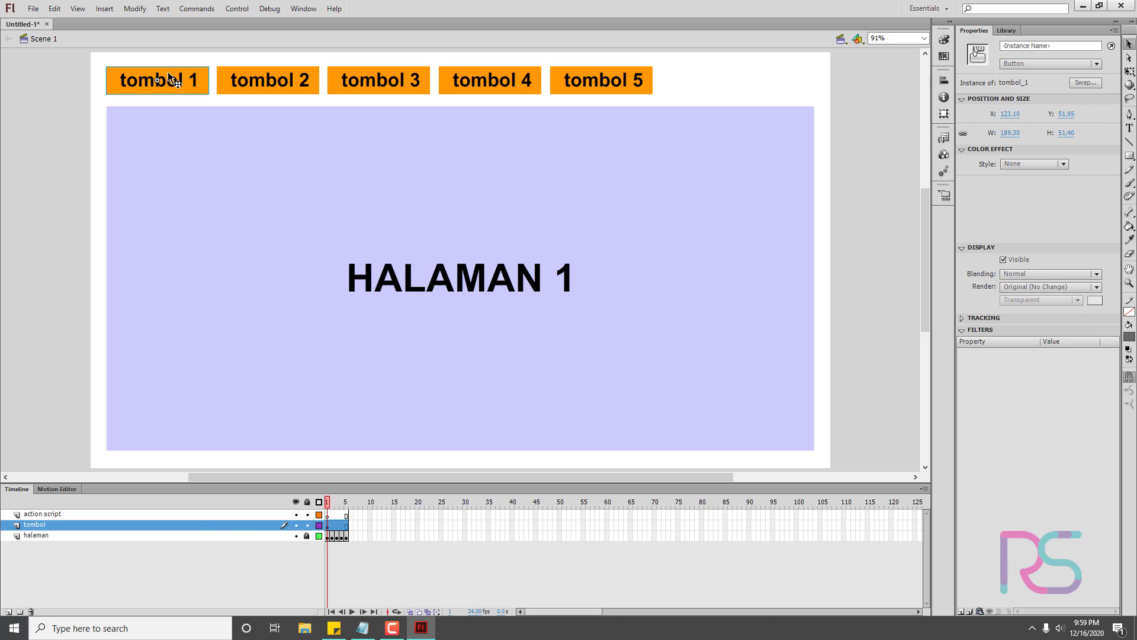
click(281, 86)
click(352, 86)
click(492, 82)
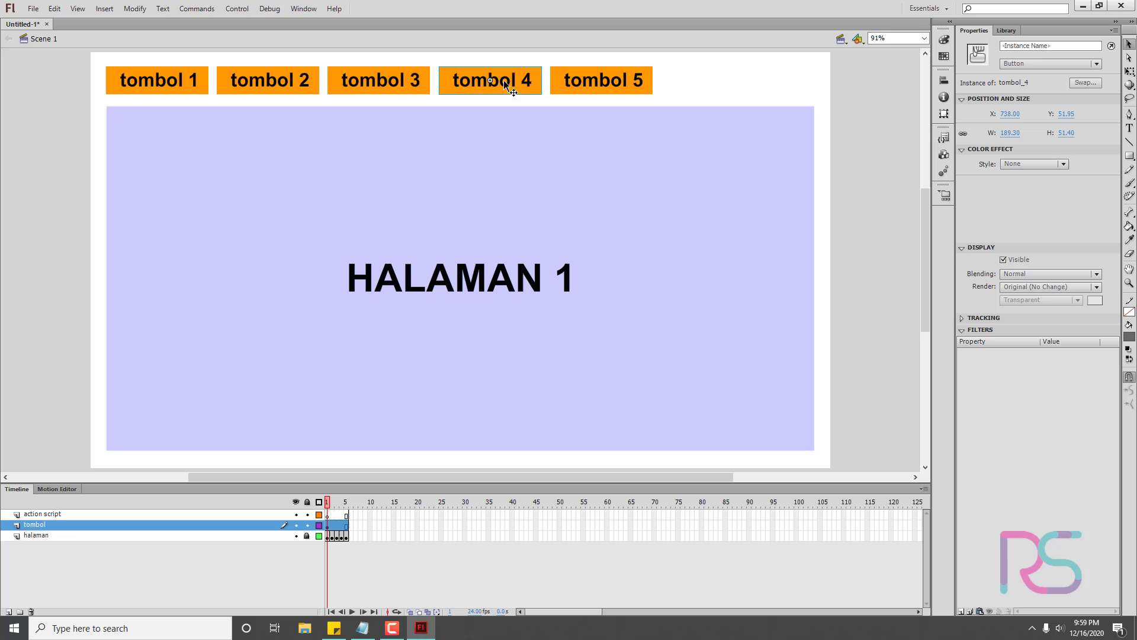
click(614, 83)
click(829, 123)
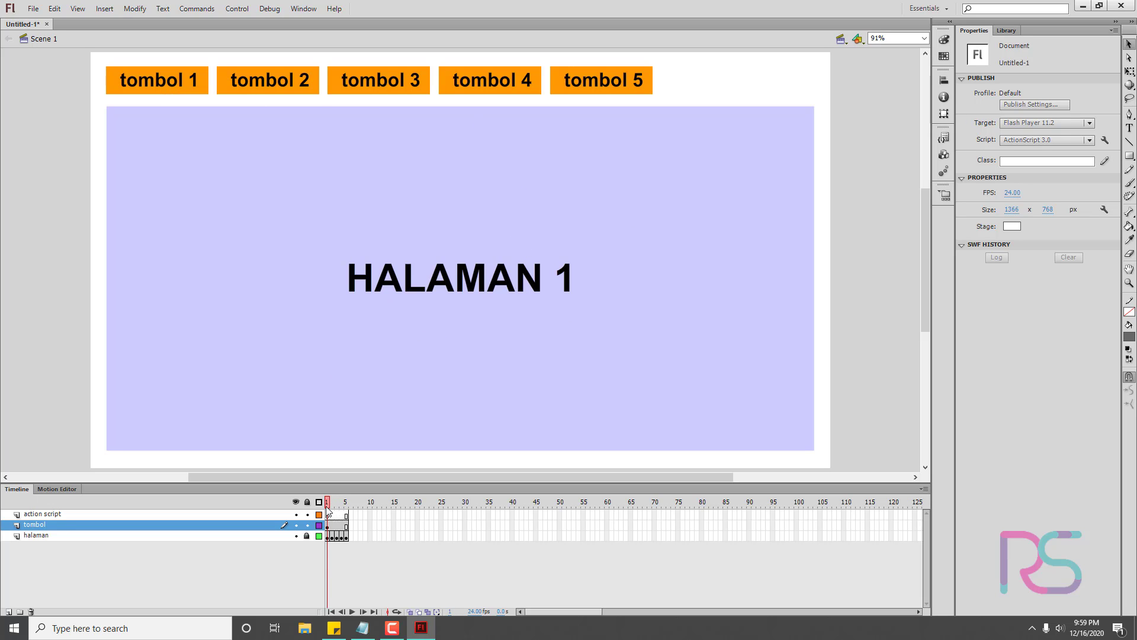
- Scrub through the page frames 1 to 5 and back, and compare the tombol 2 button with frame 2 of the halaman layer
drag(330, 508, 349, 505)
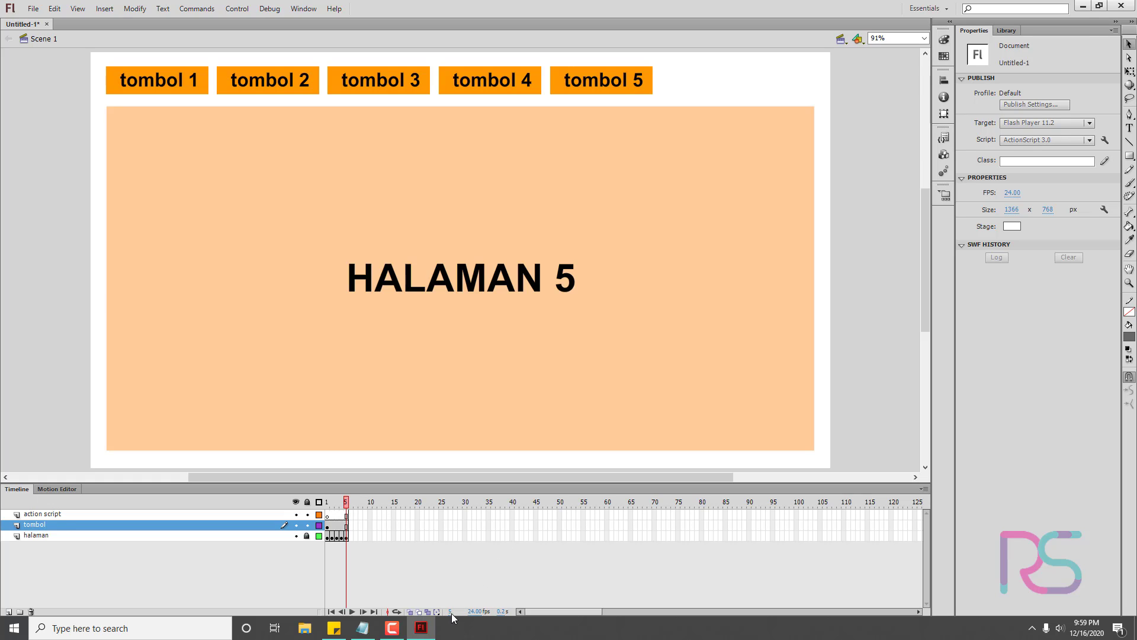
drag(347, 503, 322, 505)
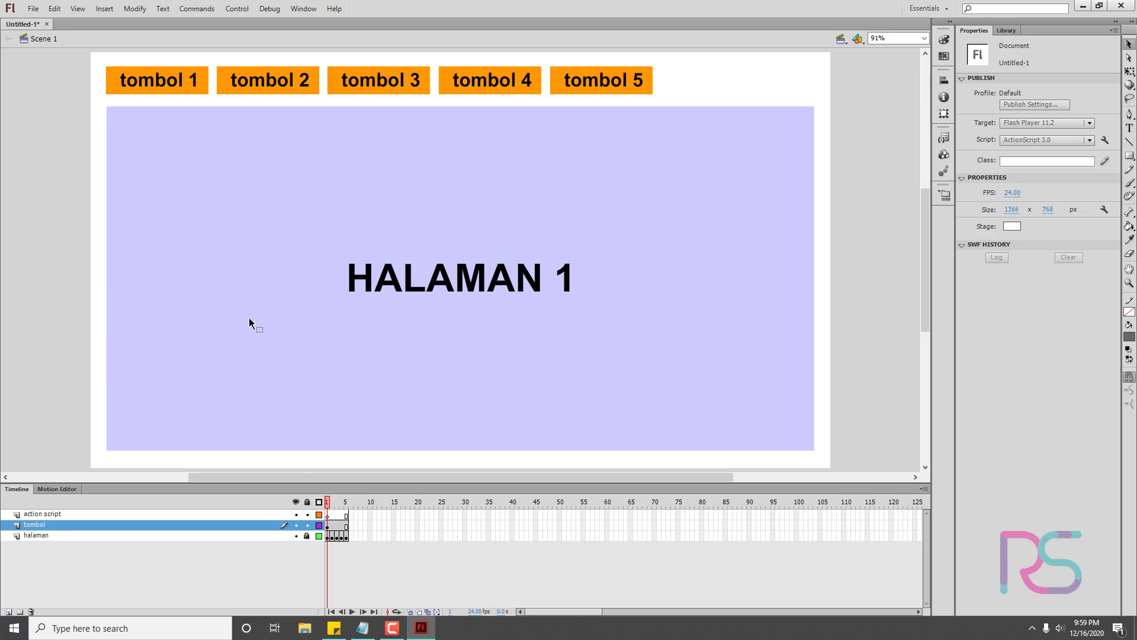
click(268, 84)
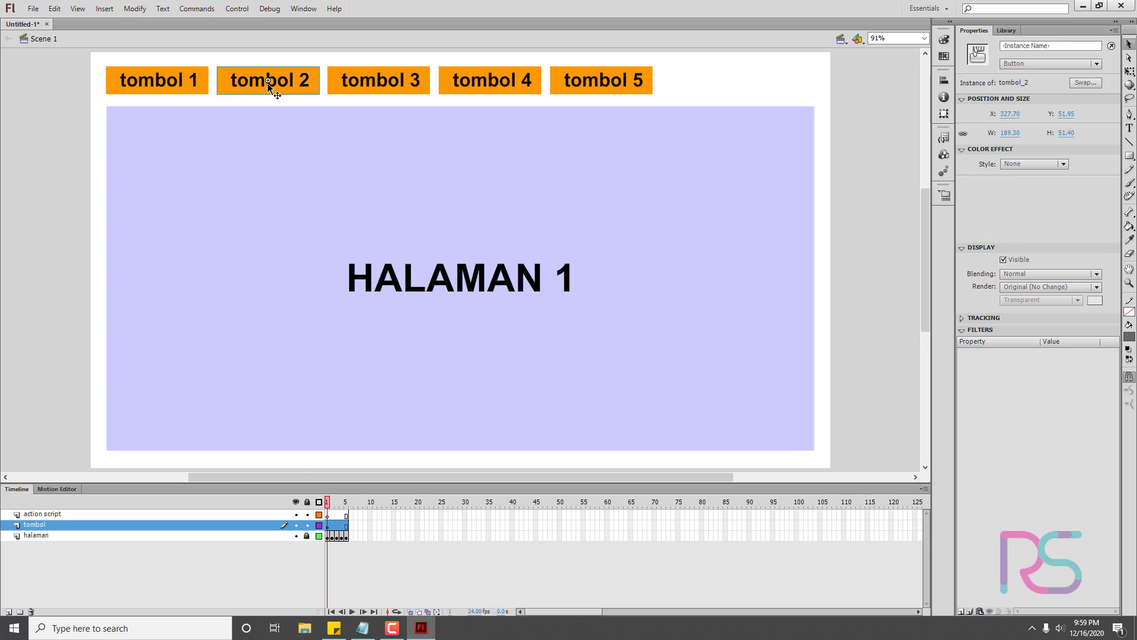
click(333, 536)
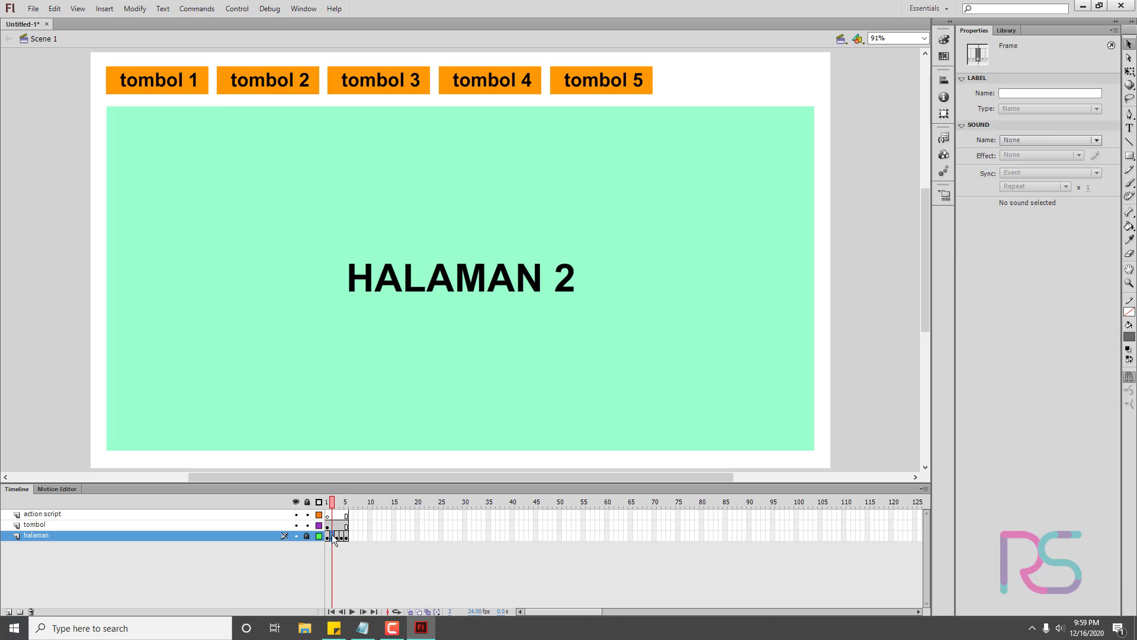
- Compare the tombol 3 button with the HALAMAN 3 frame and examine the tombol 1 and tombol 5 button instances
click(380, 86)
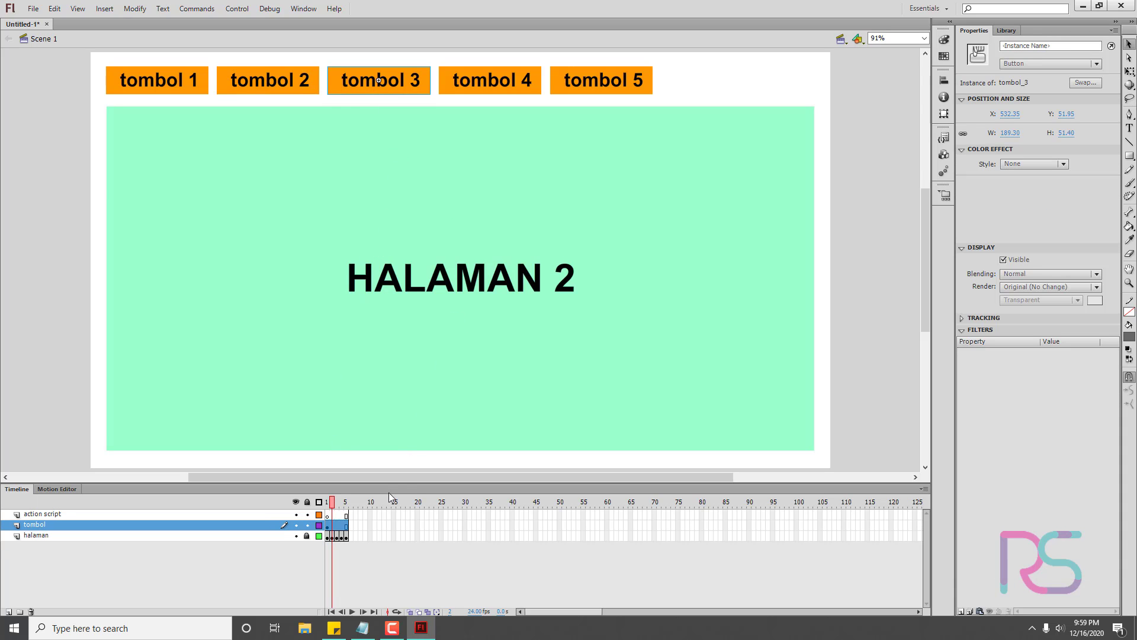
click(338, 535)
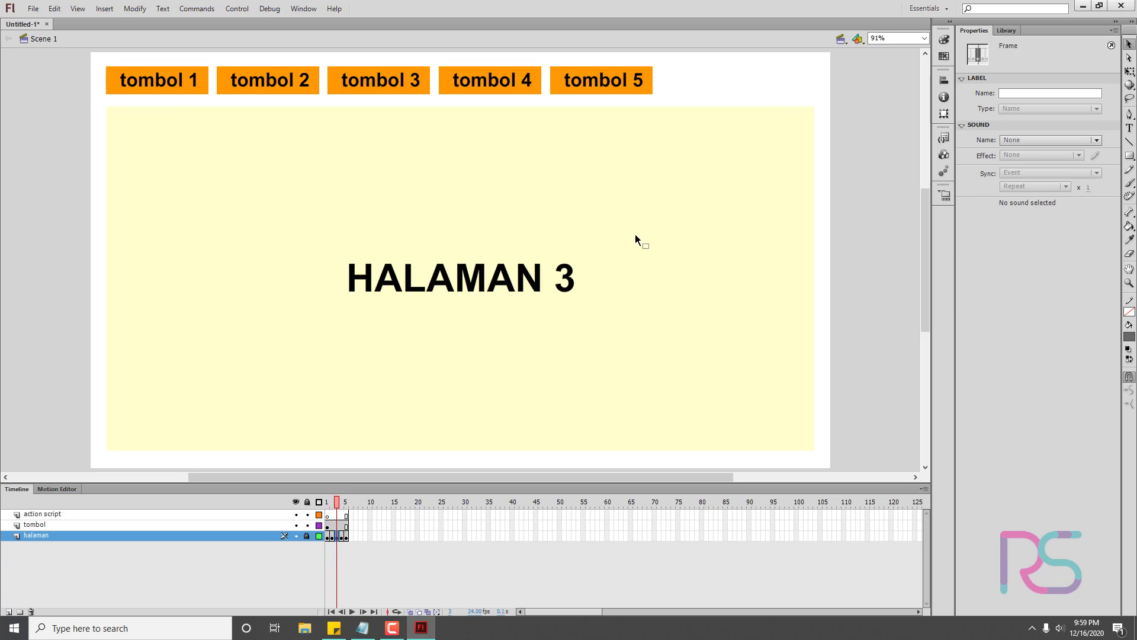
click(866, 218)
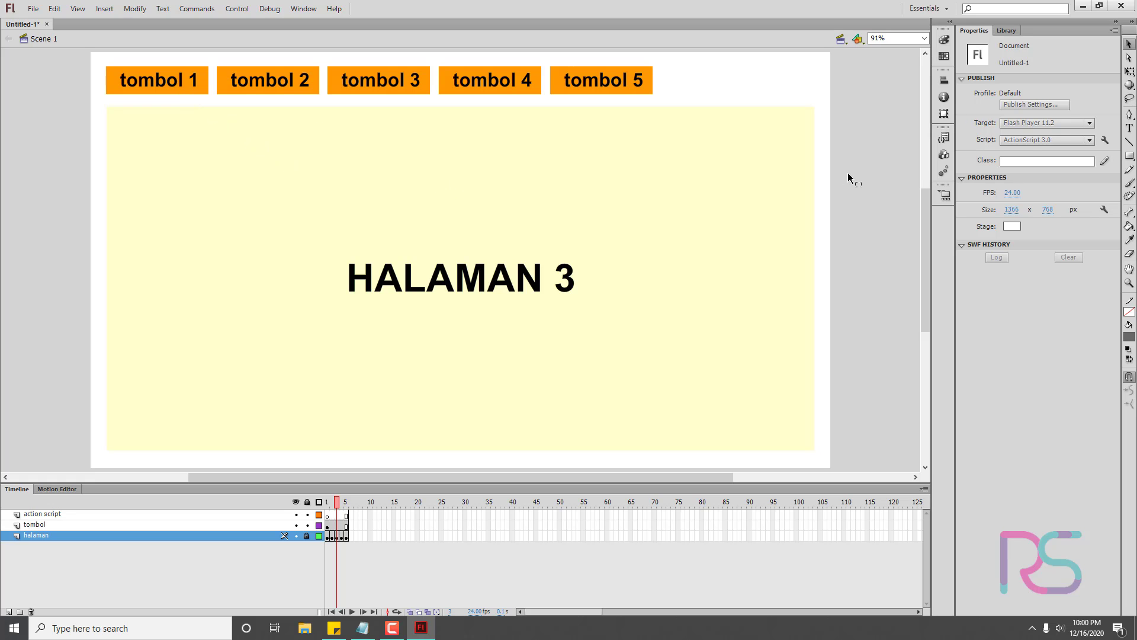
drag(51, 62, 674, 82)
click(841, 83)
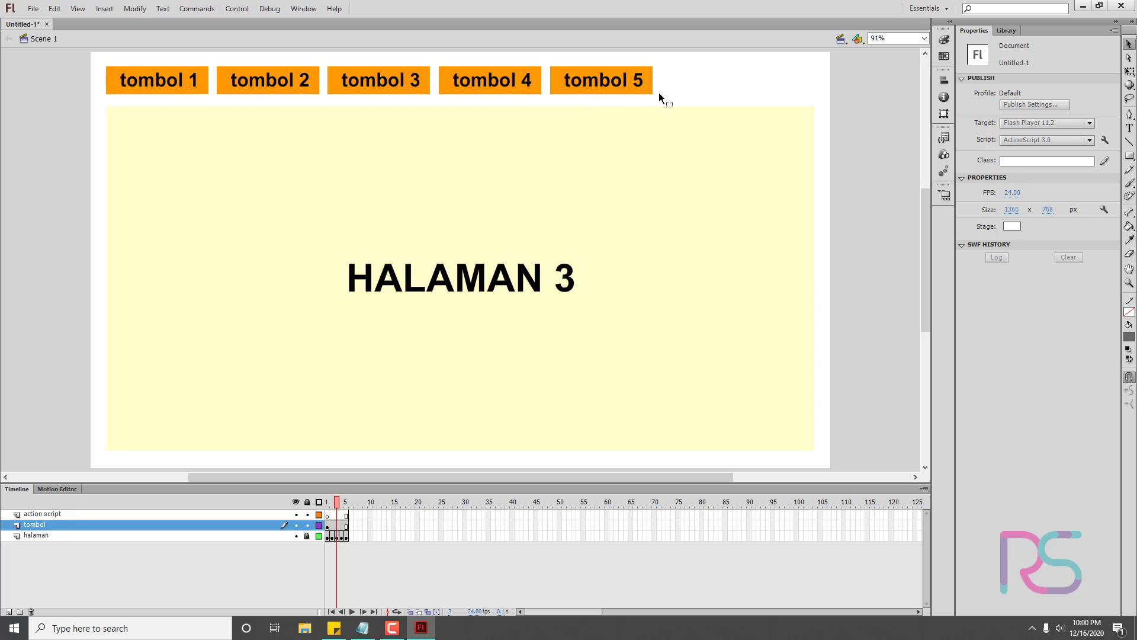
click(172, 86)
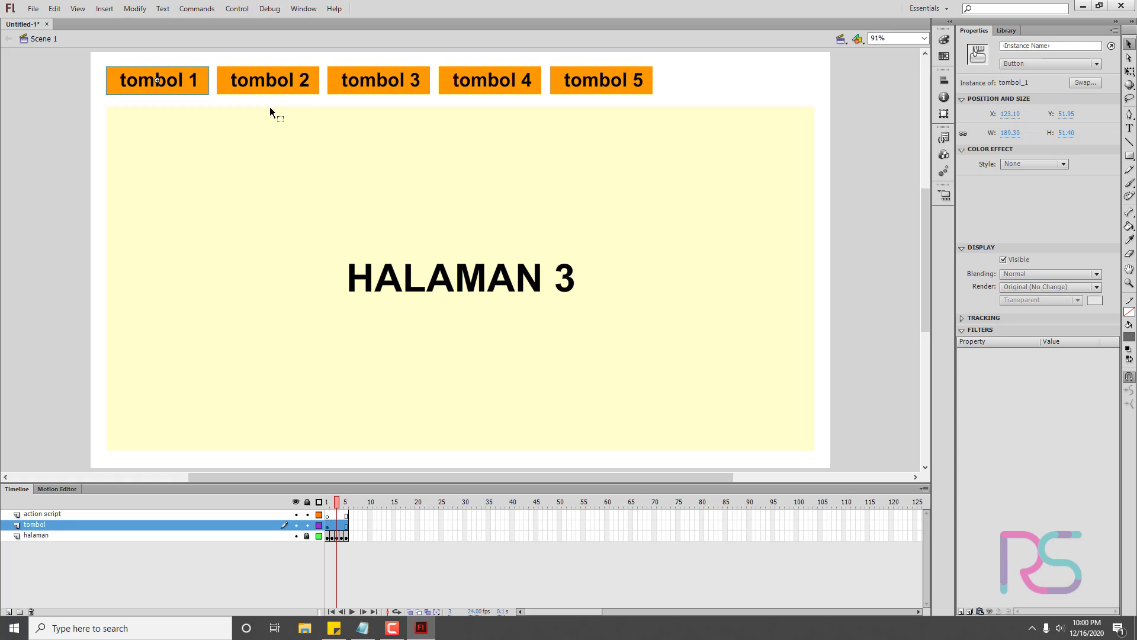
click(793, 85)
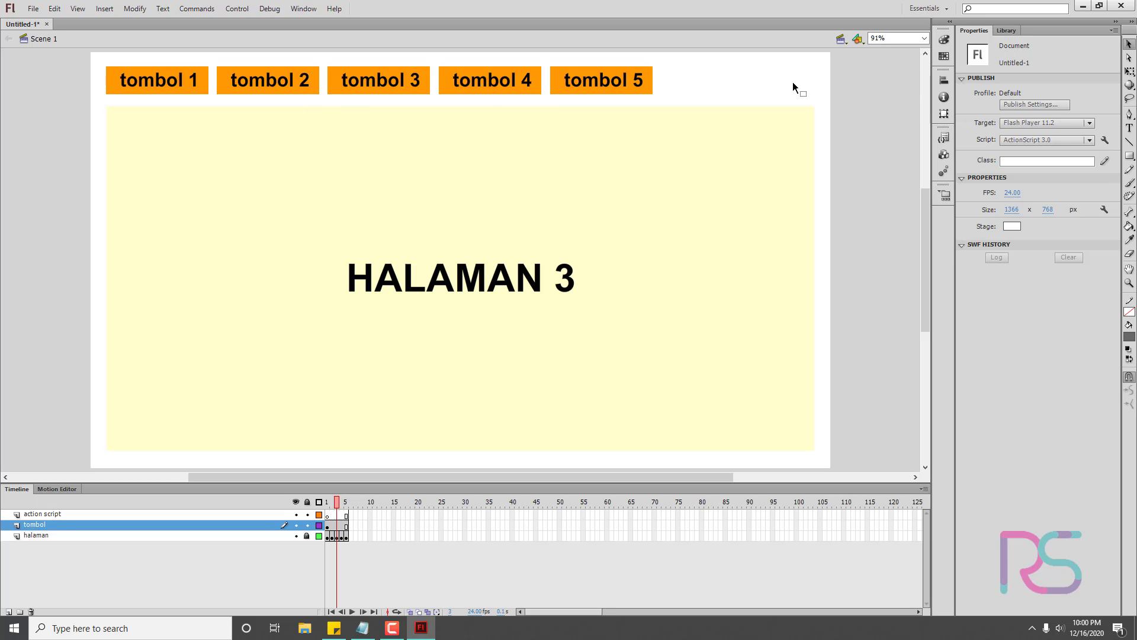
click(643, 89)
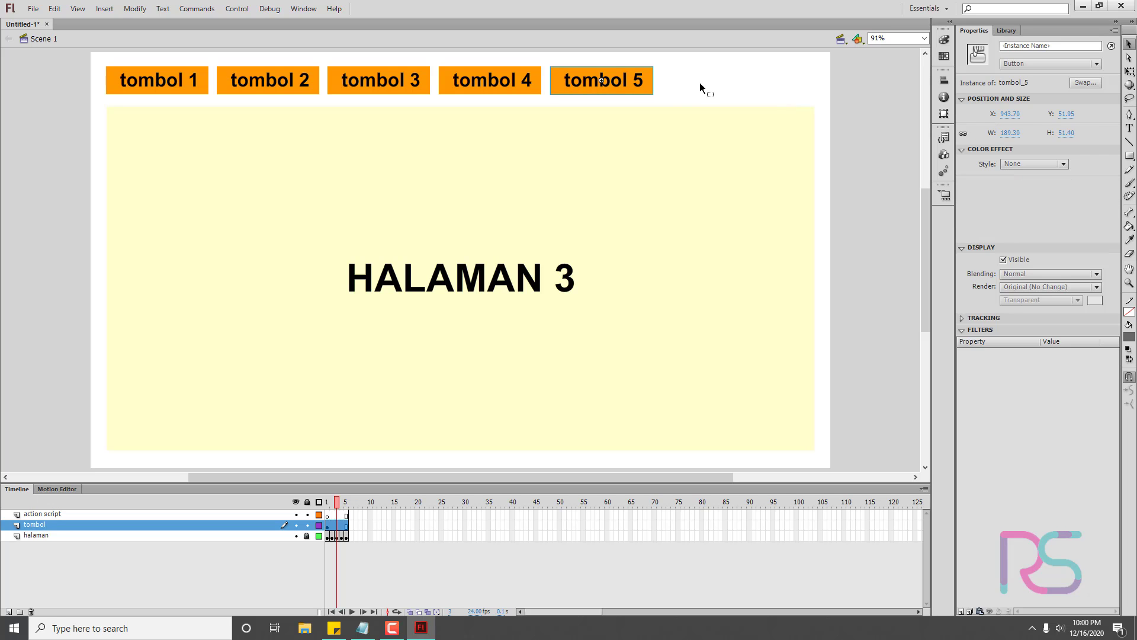
click(701, 88)
click(648, 86)
click(719, 77)
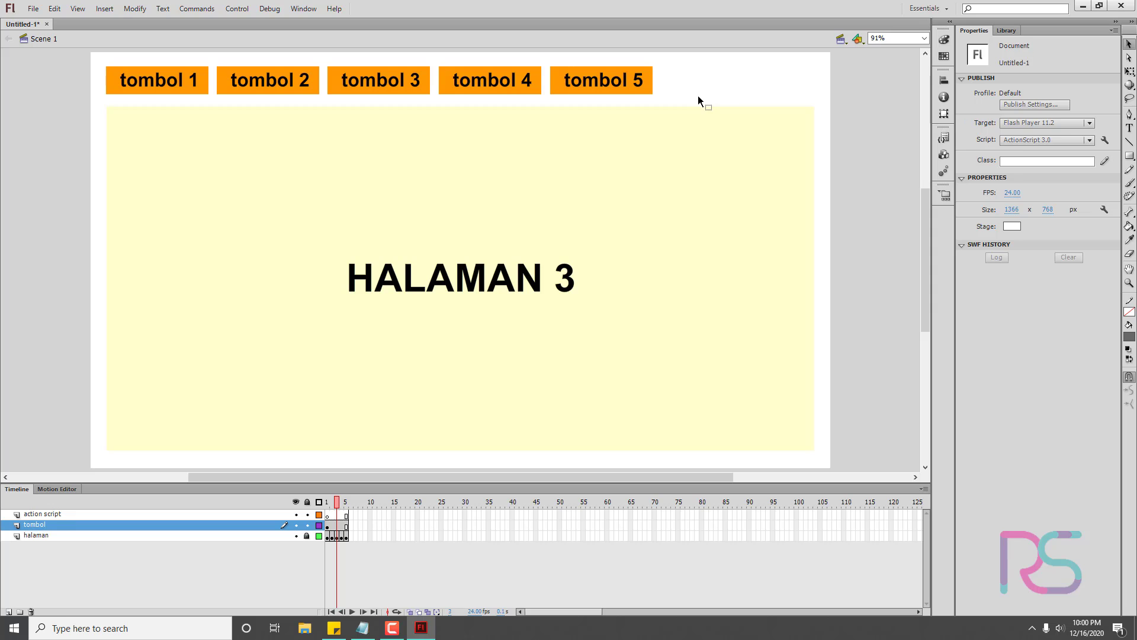
- Give the tombol 1 and tombol 2 buttons the instance names tombol_1 and tombol_2
click(186, 87)
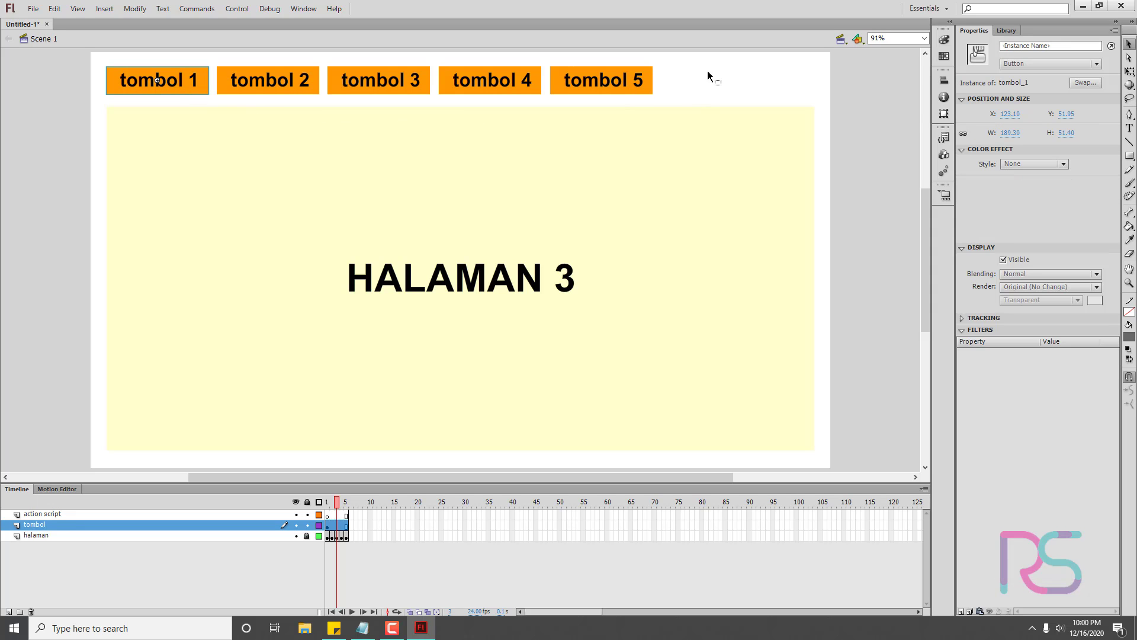
click(1040, 46)
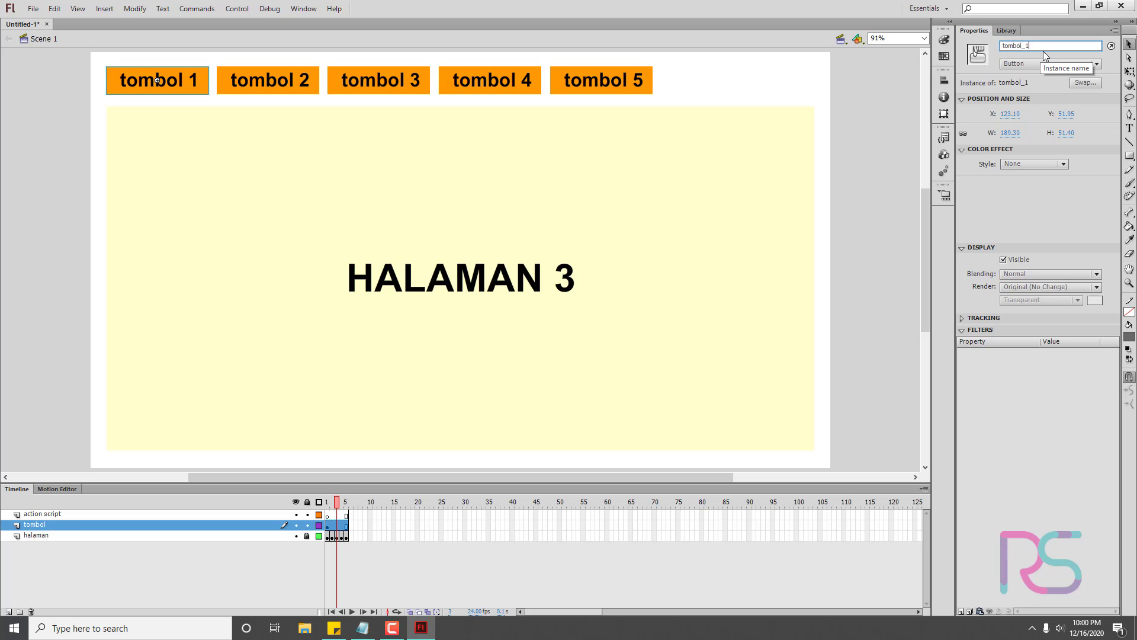
click(246, 87)
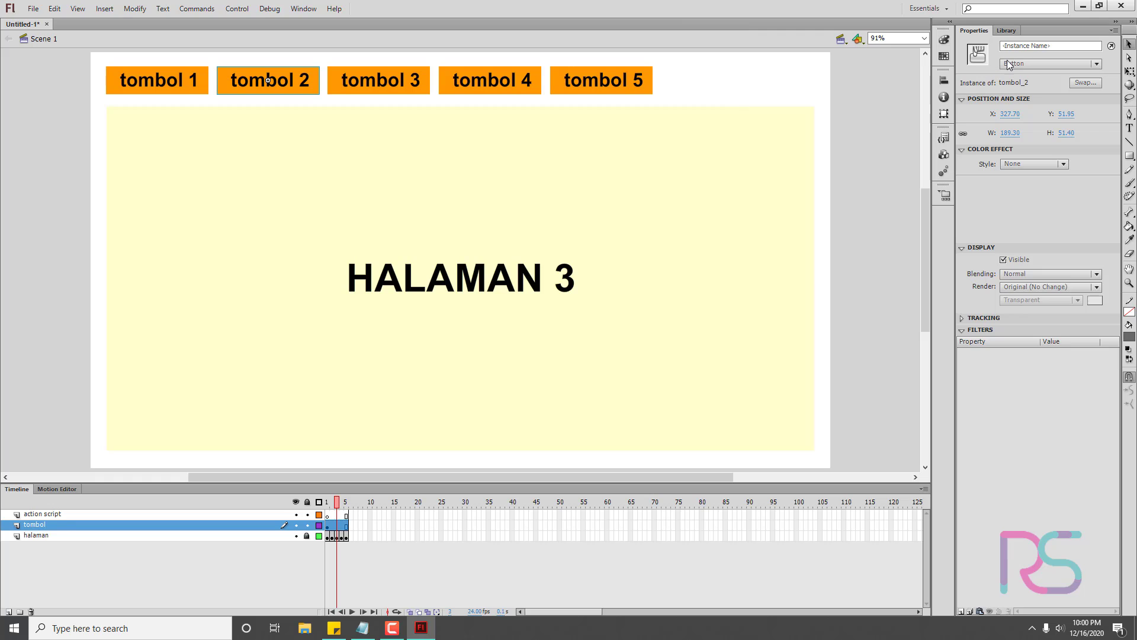
click(1030, 47)
- Give the tombol 3 and tombol 4 buttons the instance names tombol_3 and tombol_4
click(415, 85)
click(1053, 47)
text(t)
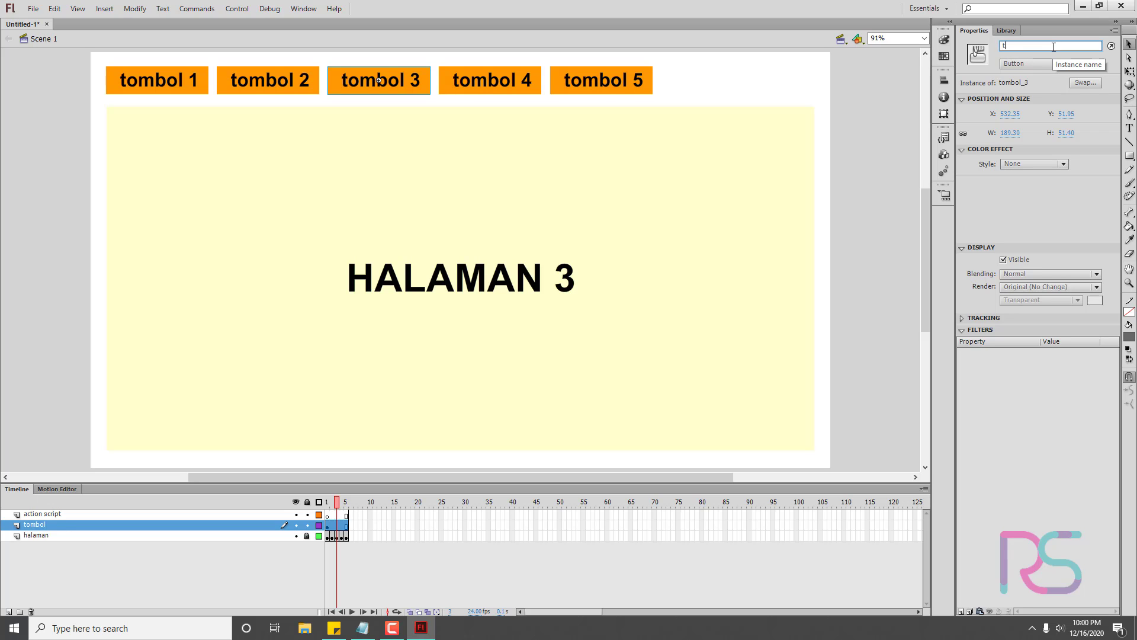
text(ombol_3)
click(524, 84)
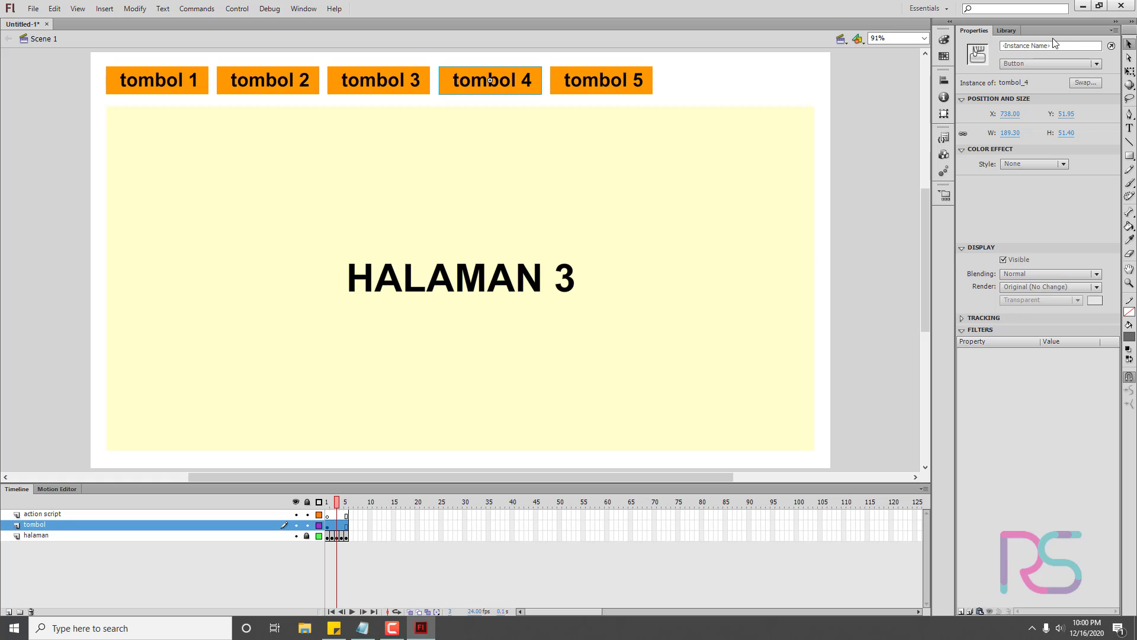
click(1059, 47)
text(tombol)
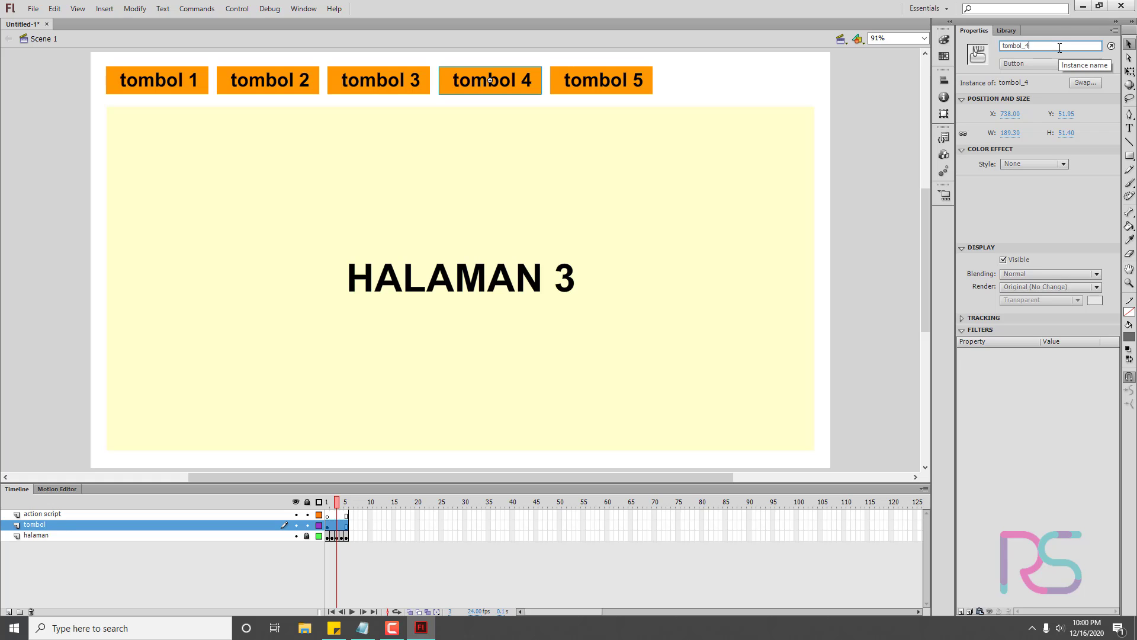
text(_4)
- Give the tombol 5 button the instance name tombol_5 and deselect it
click(591, 84)
click(1027, 46)
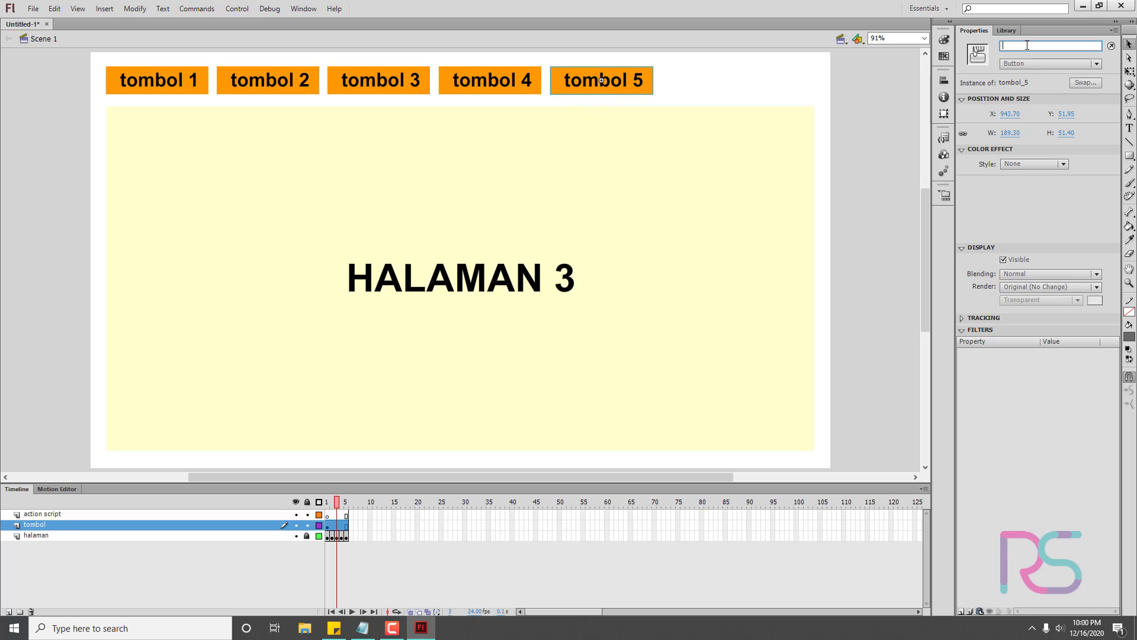
text(tombol_5)
click(856, 115)
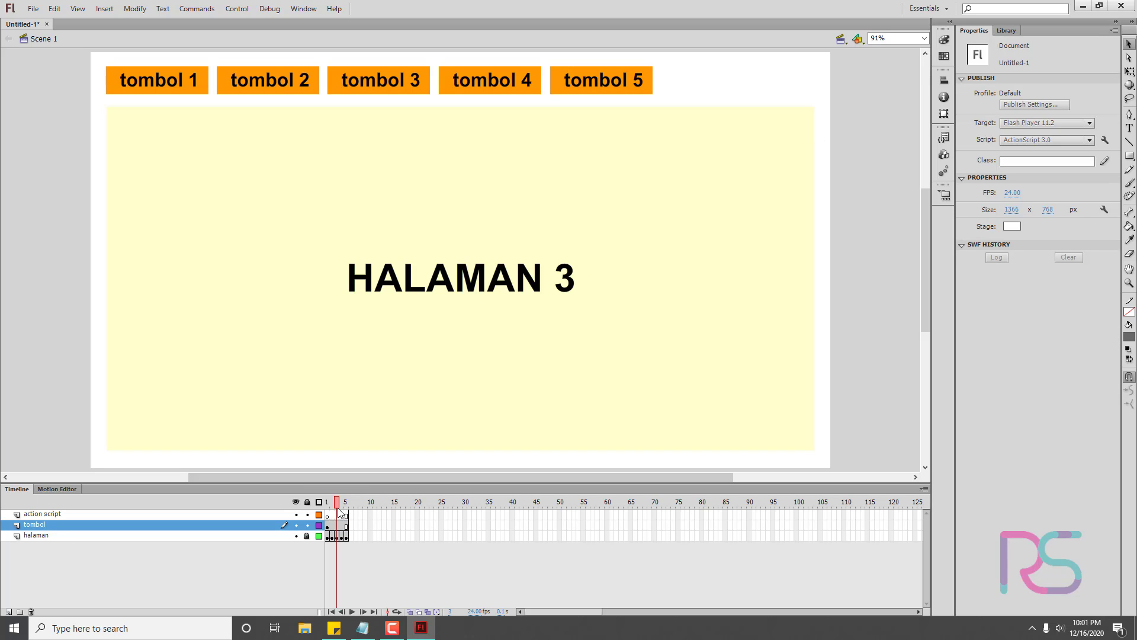
- Go back to frame 1, test the movie to check how the pages play, and close the preview
drag(354, 512, 326, 511)
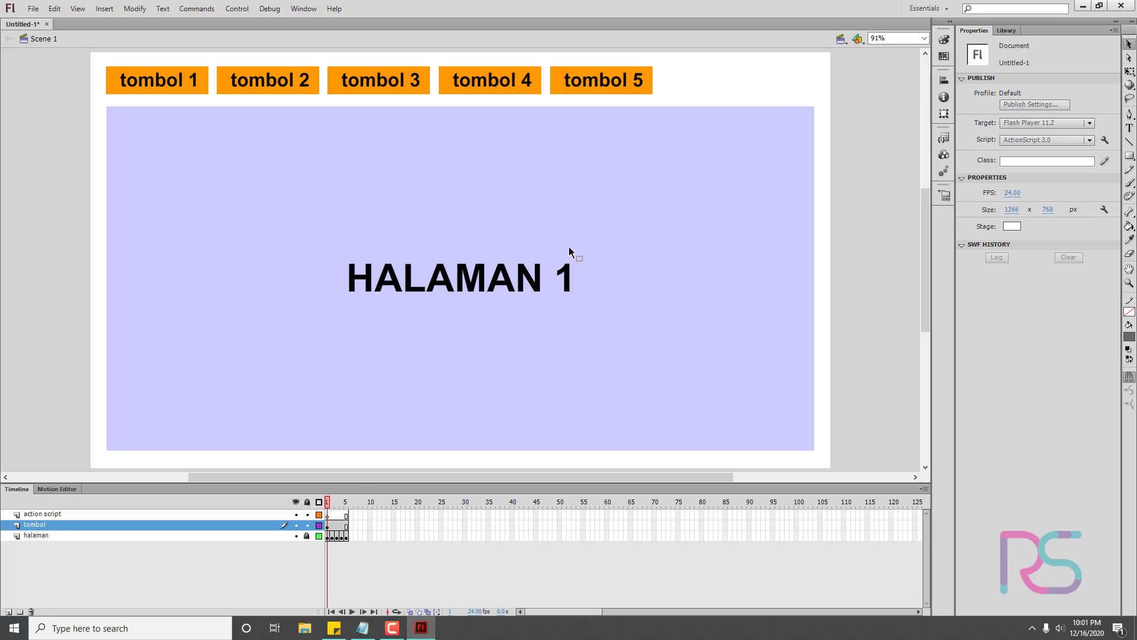
drag(329, 505, 328, 510)
drag(840, 73, 85, 77)
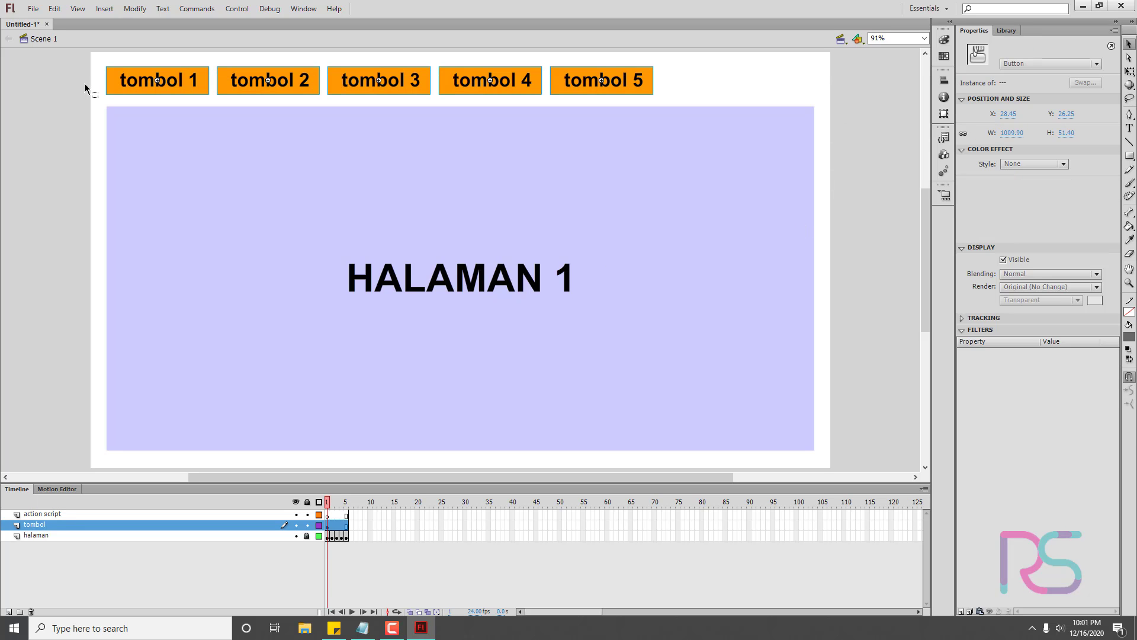
click(890, 148)
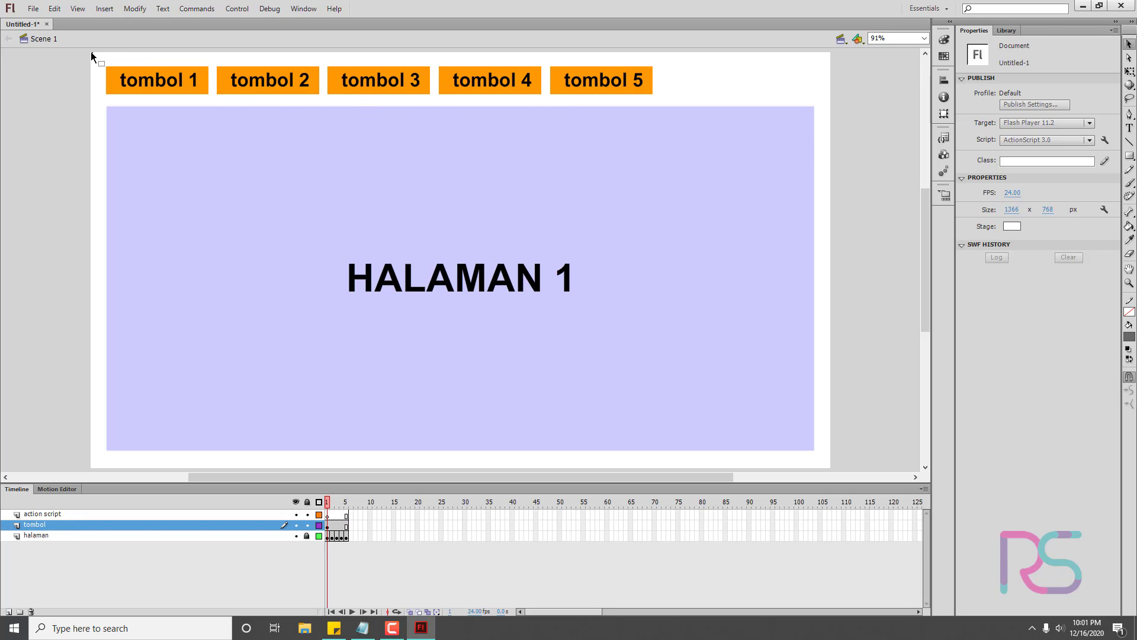
drag(80, 48, 78, 76)
key(ctrl+Return)
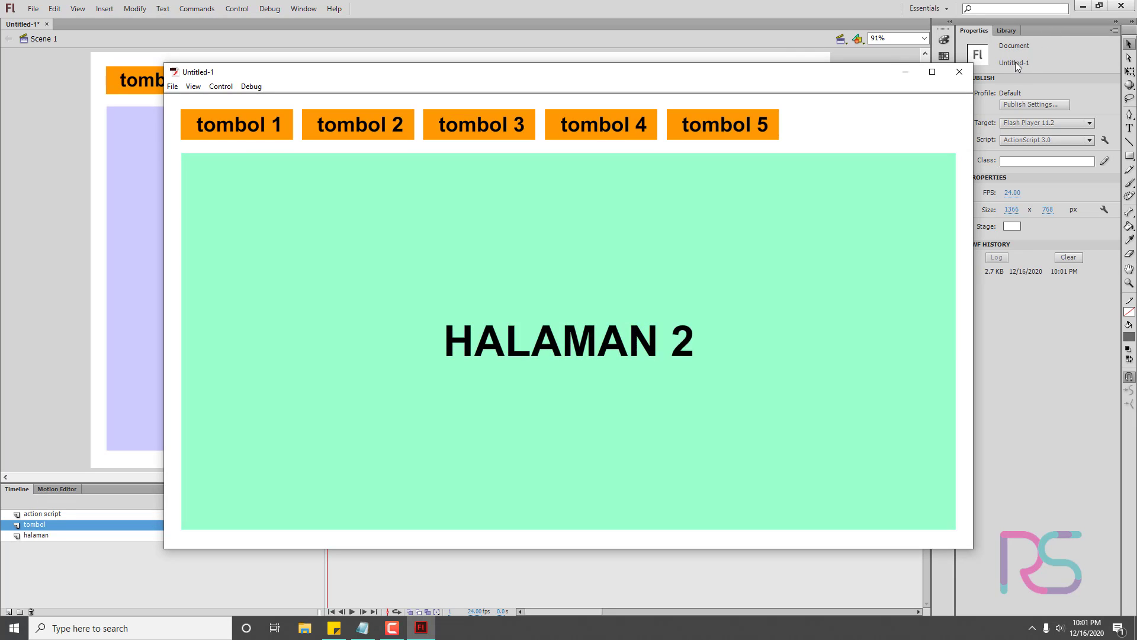
click(960, 72)
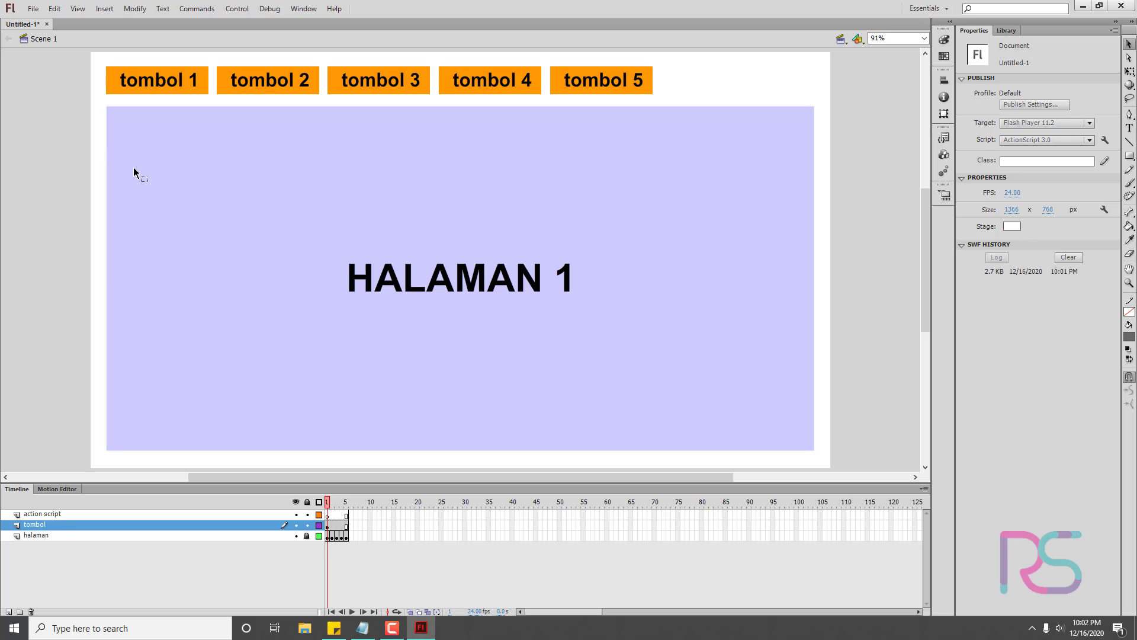
- Switch to the PERTEMUAN 9 ( SCRIPT) file in Notepad and arrange its window so the button row stays visible
click(363, 628)
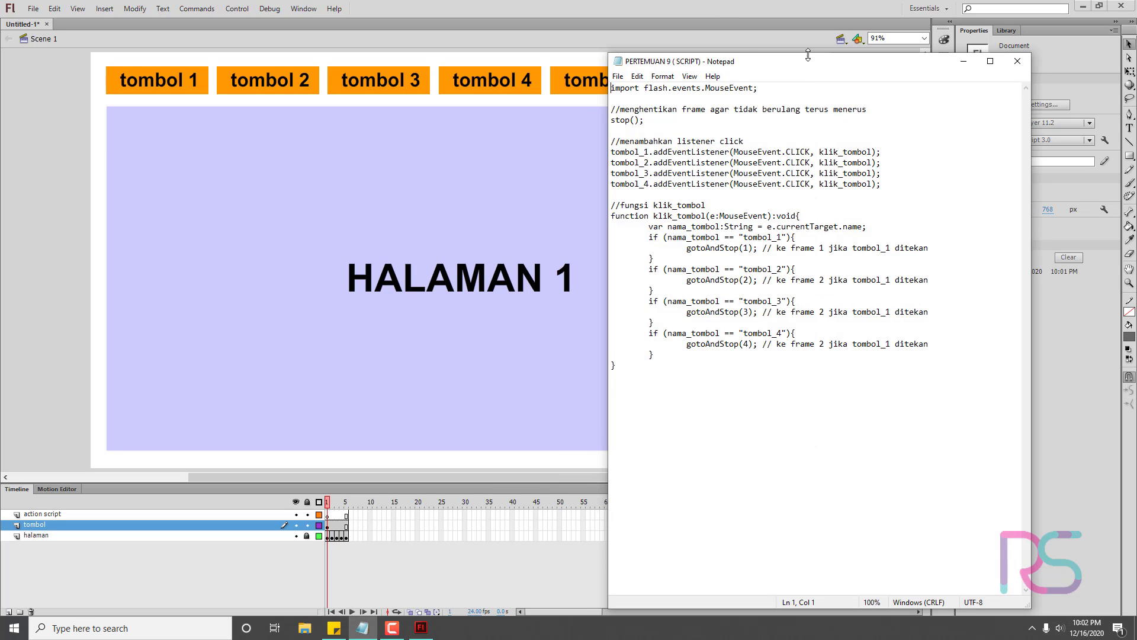
drag(808, 55, 734, 61)
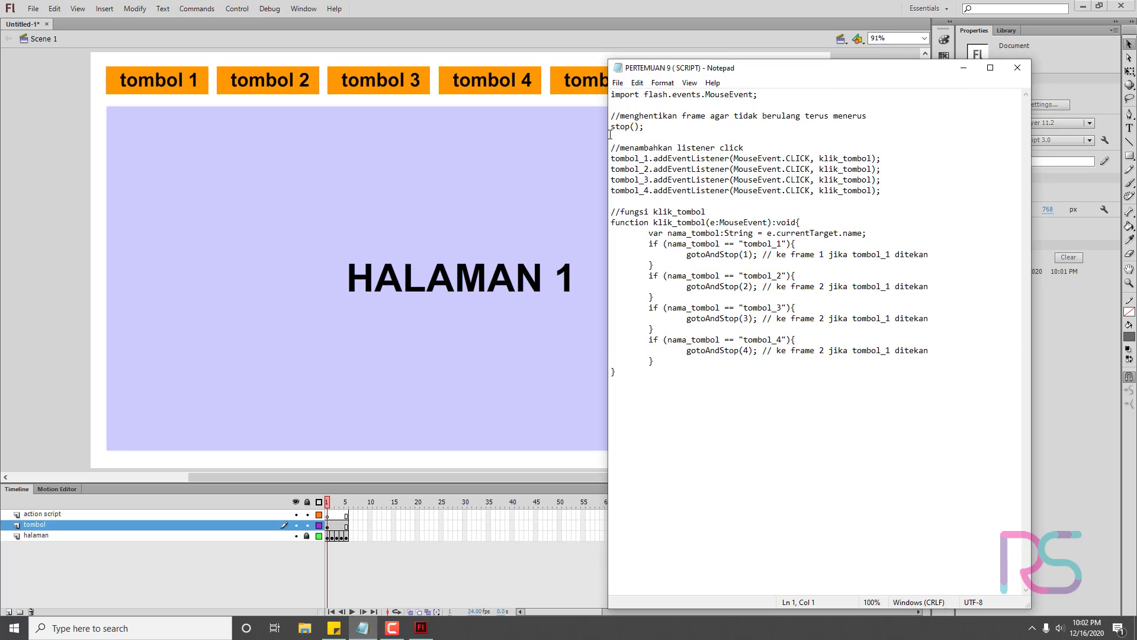
drag(608, 134, 347, 127)
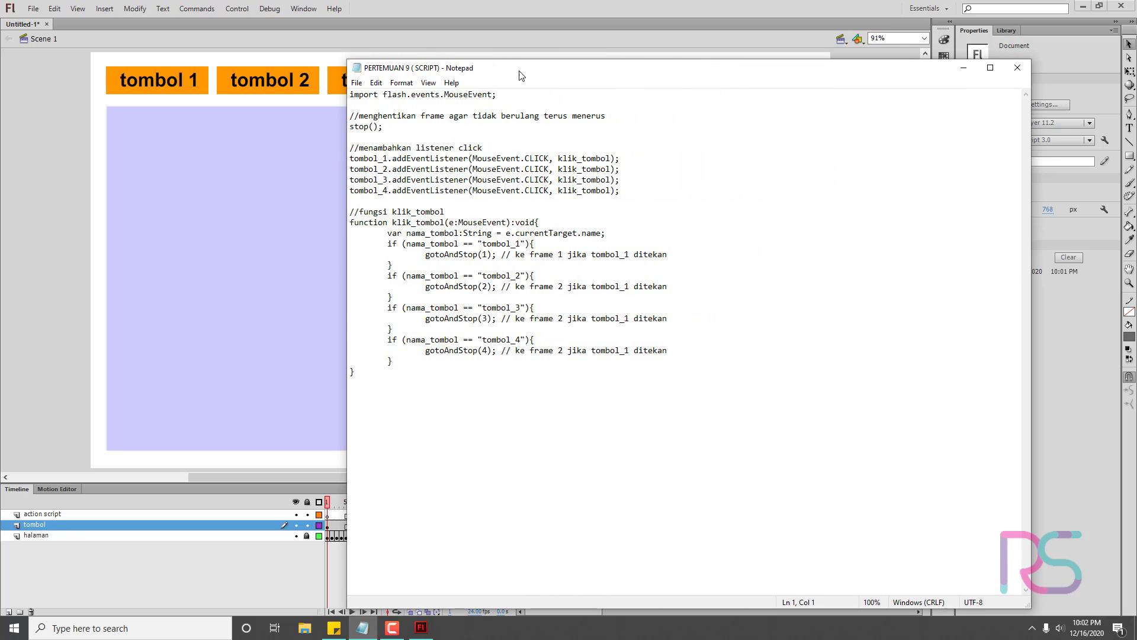
drag(514, 70, 746, 65)
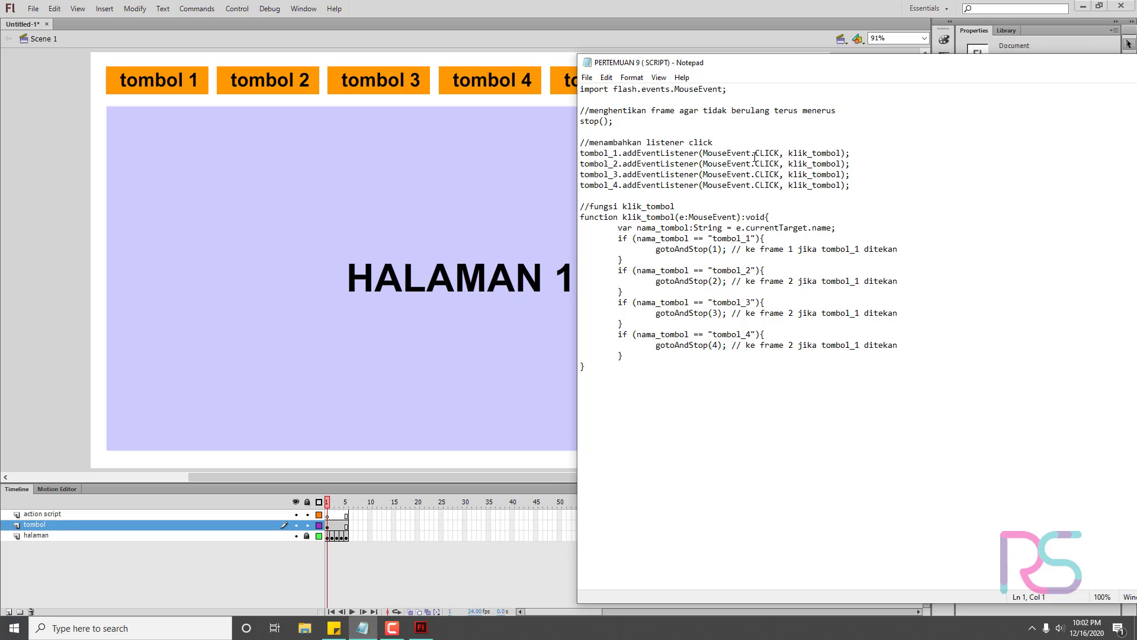
click(714, 145)
drag(718, 70, 742, 119)
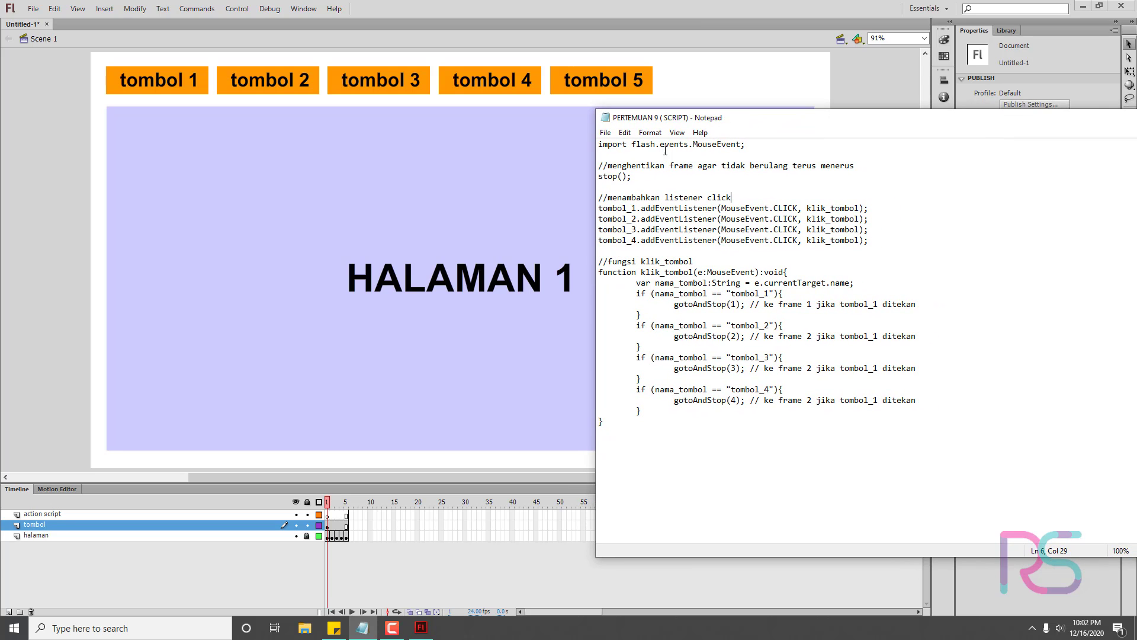
- Read the script's import flash.events.MouseEvent line and the stop() call with the comment above it
drag(746, 145, 610, 147)
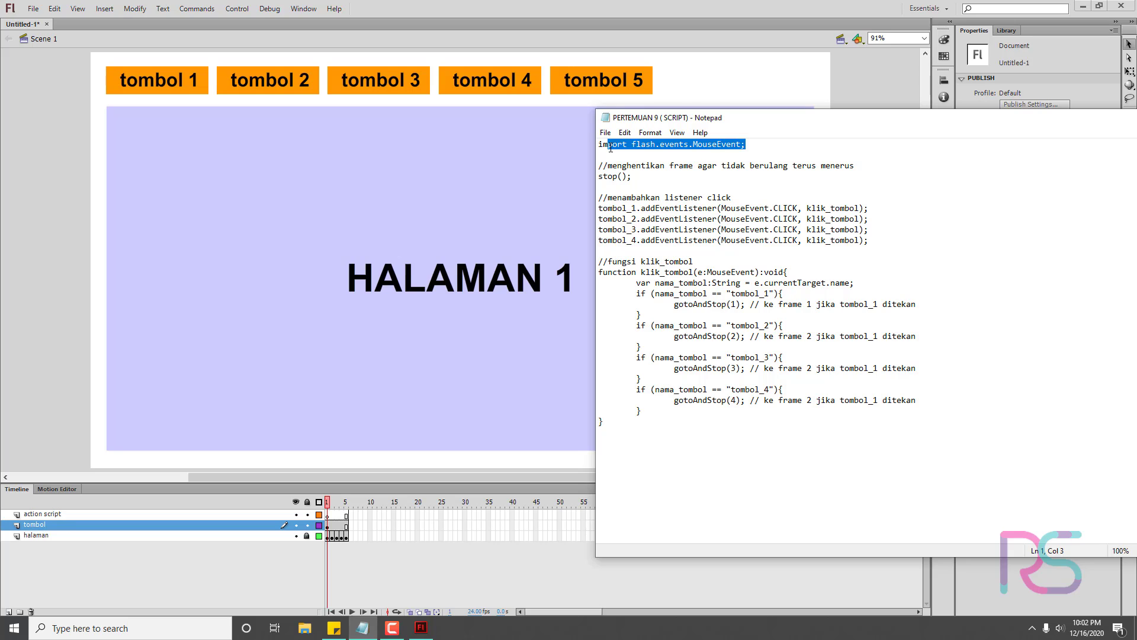
click(754, 141)
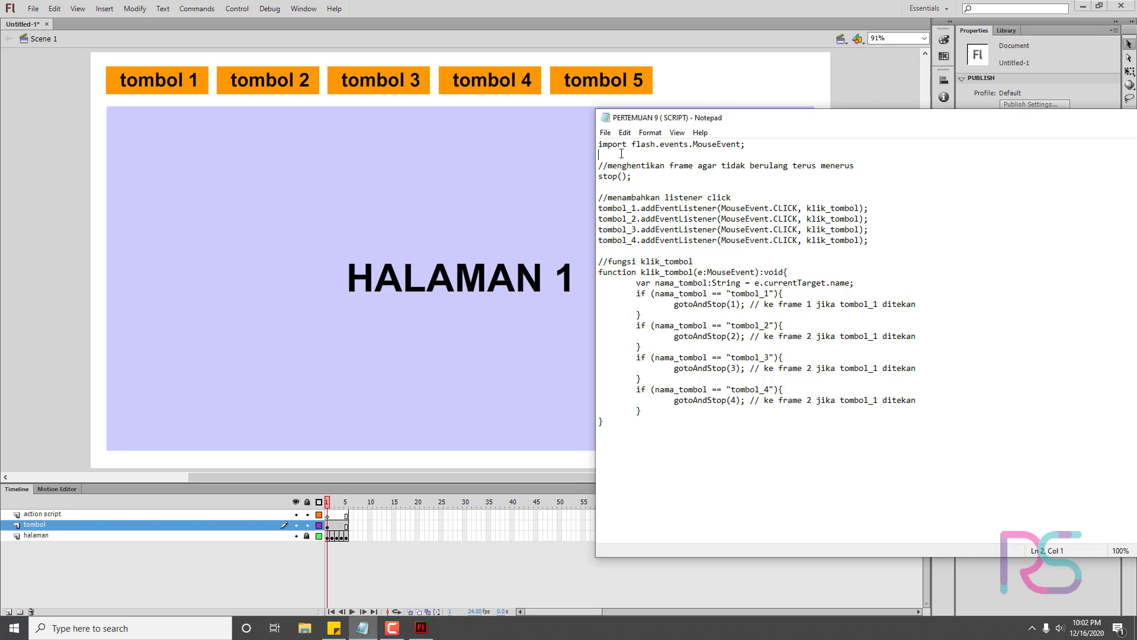
drag(767, 146, 576, 137)
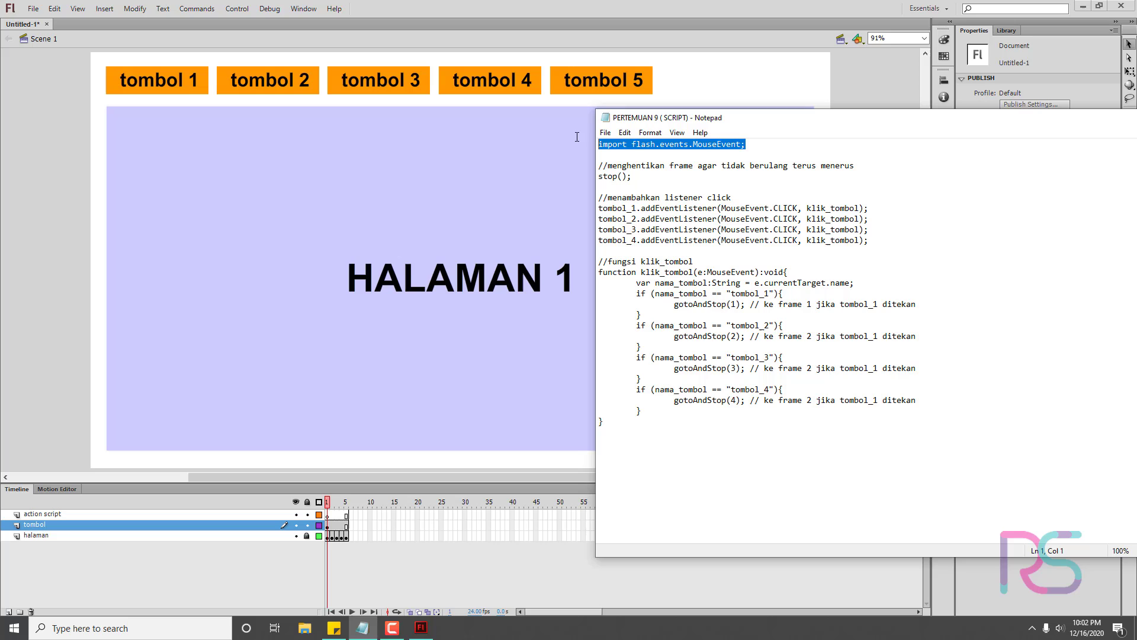
click(617, 173)
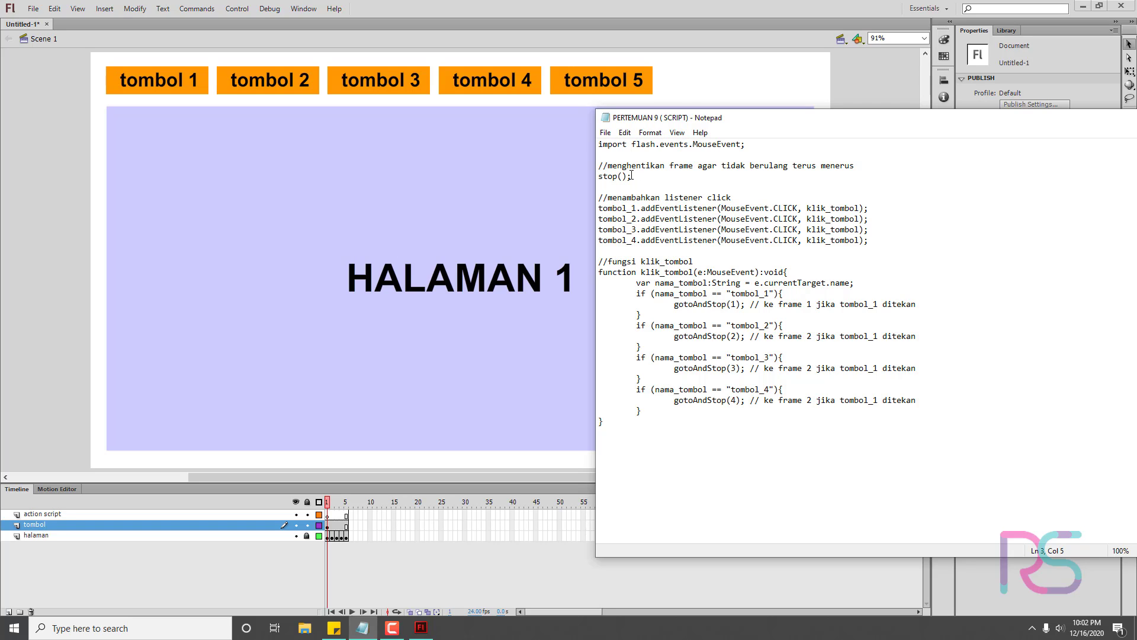
drag(599, 167, 607, 168)
drag(857, 166, 592, 171)
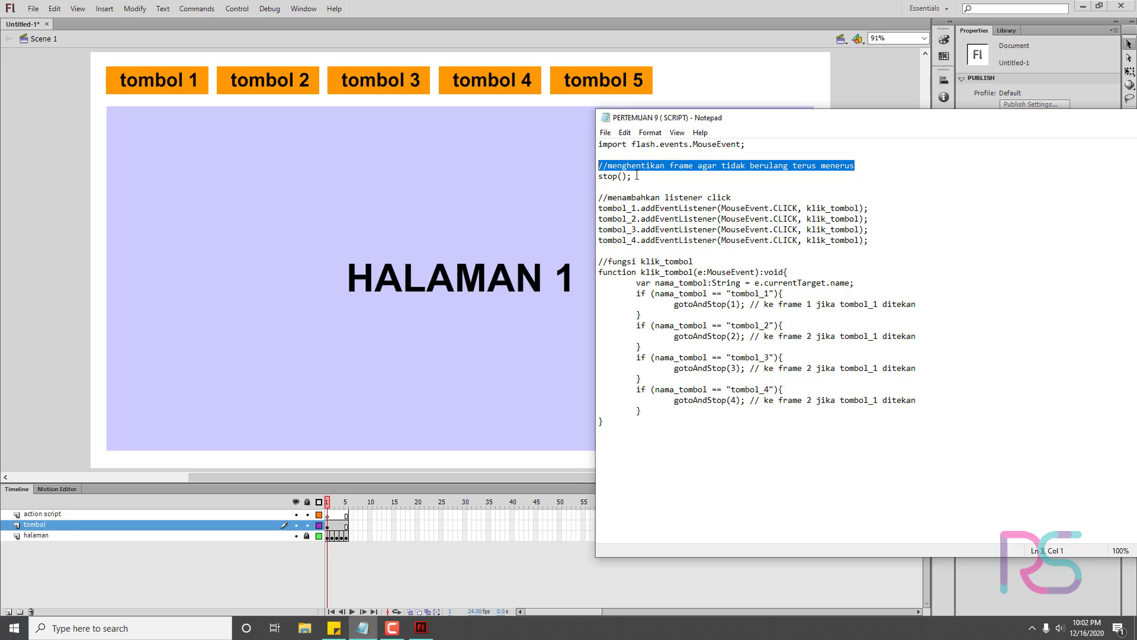
drag(633, 176, 595, 176)
click(736, 166)
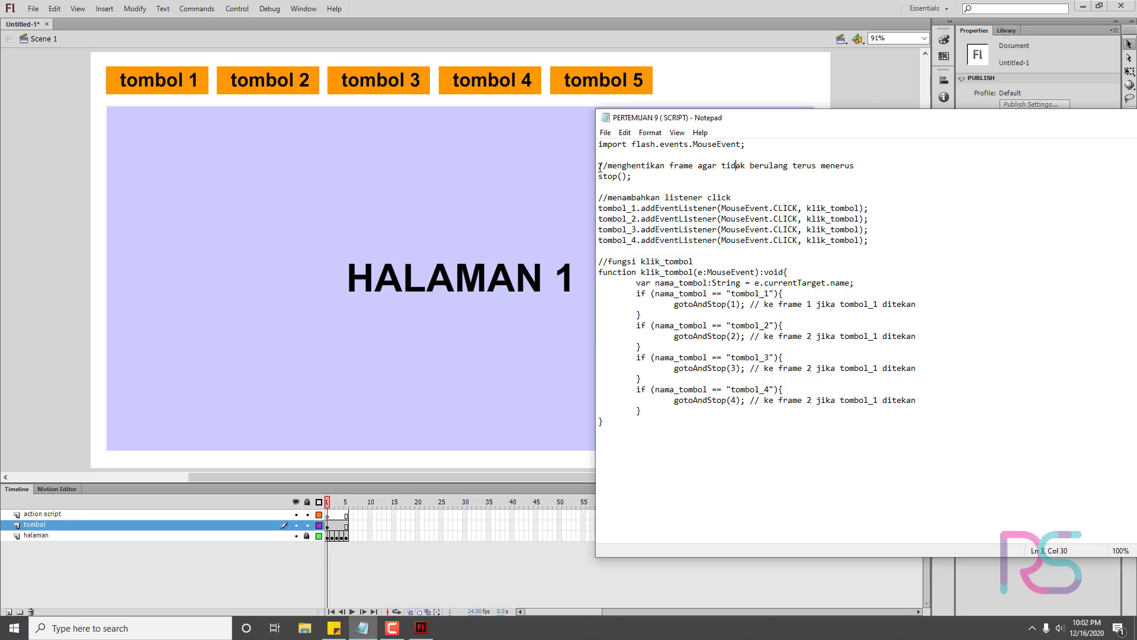
drag(599, 167, 609, 169)
drag(857, 166, 608, 167)
click(876, 169)
drag(876, 169, 598, 167)
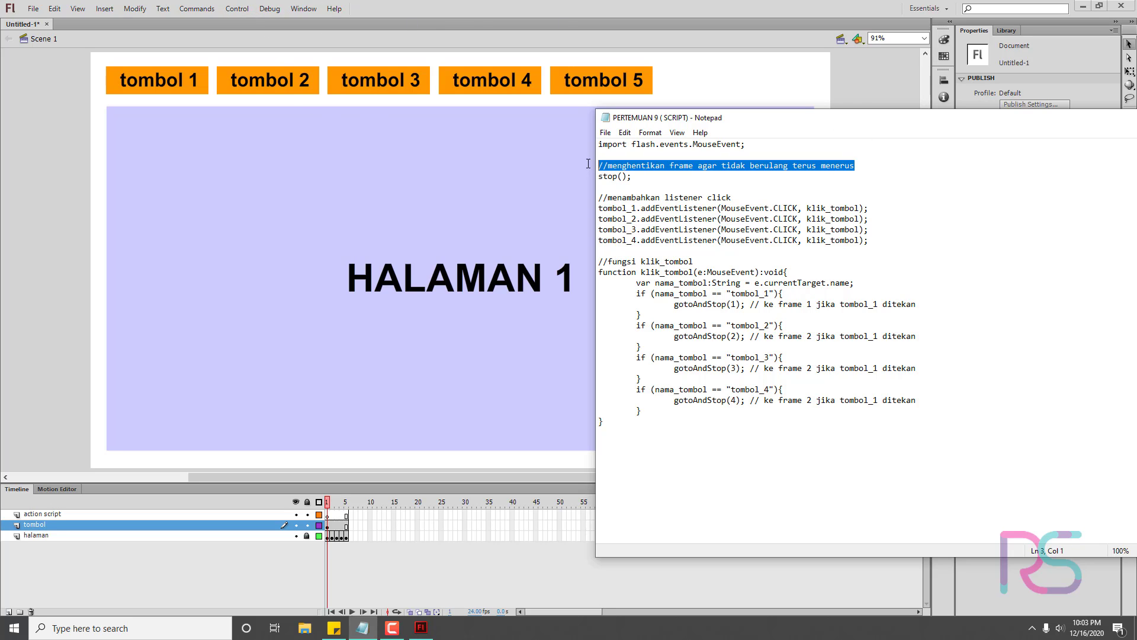
click(608, 165)
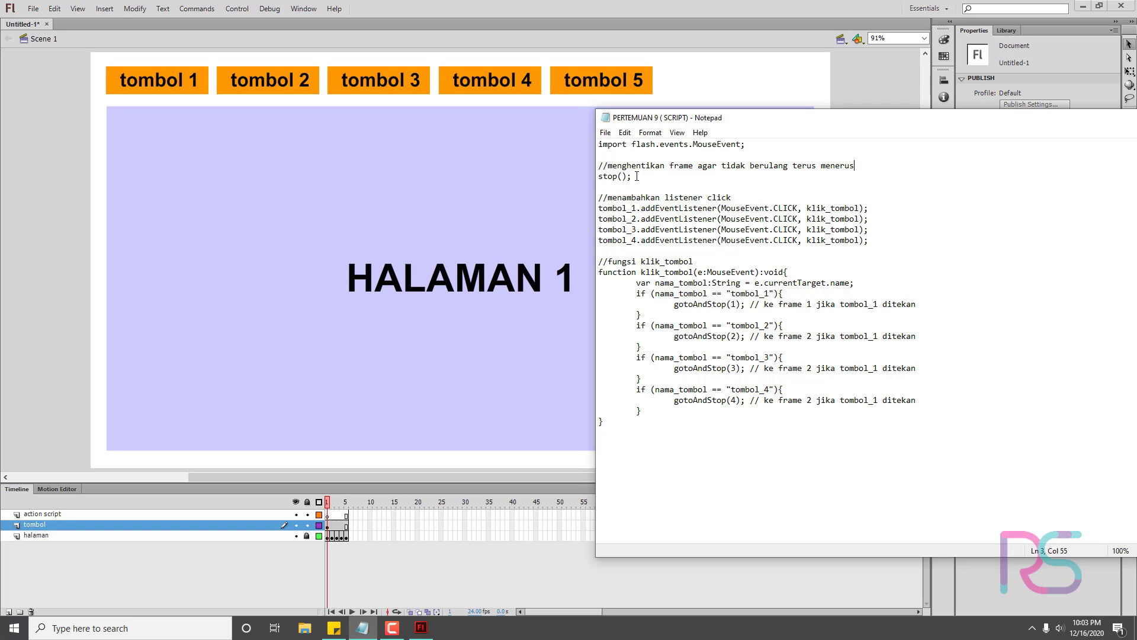
drag(640, 176, 598, 175)
click(644, 178)
drag(855, 166, 590, 168)
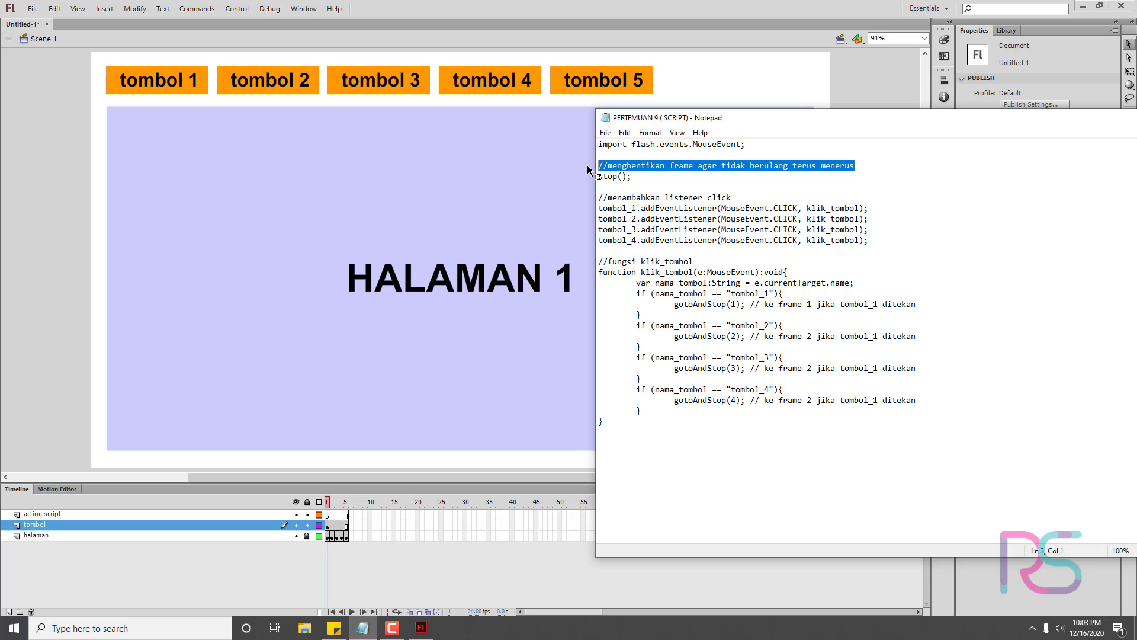
- Read the script's comment lines for the frame stop, the click listeners and the klik_tombol function
click(652, 164)
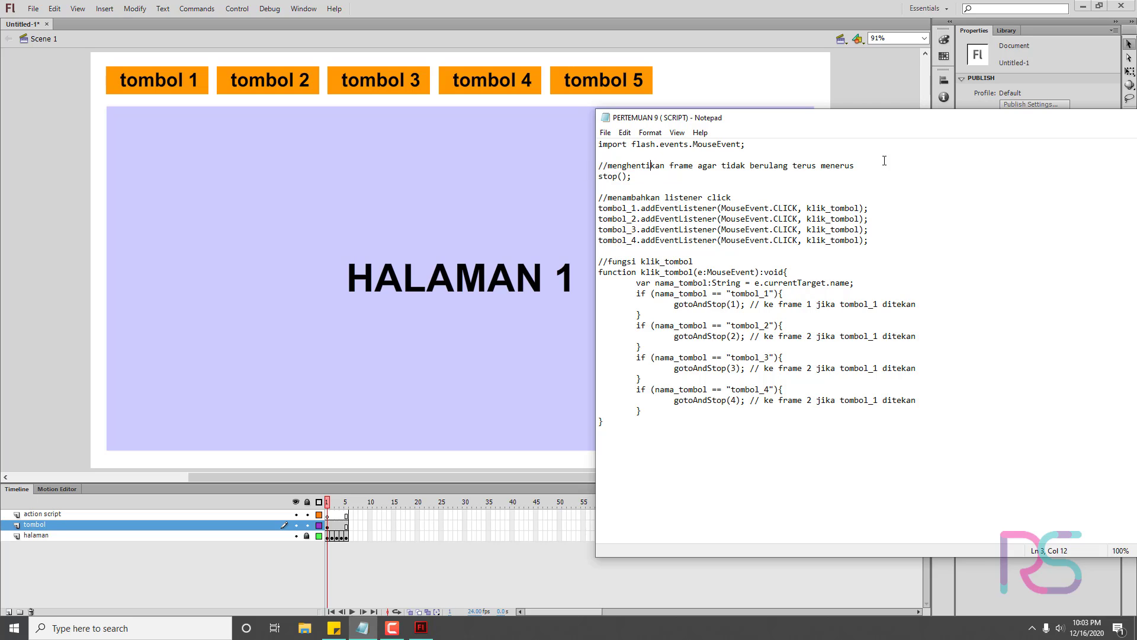
drag(885, 161, 595, 168)
drag(749, 198, 597, 196)
drag(704, 263, 596, 262)
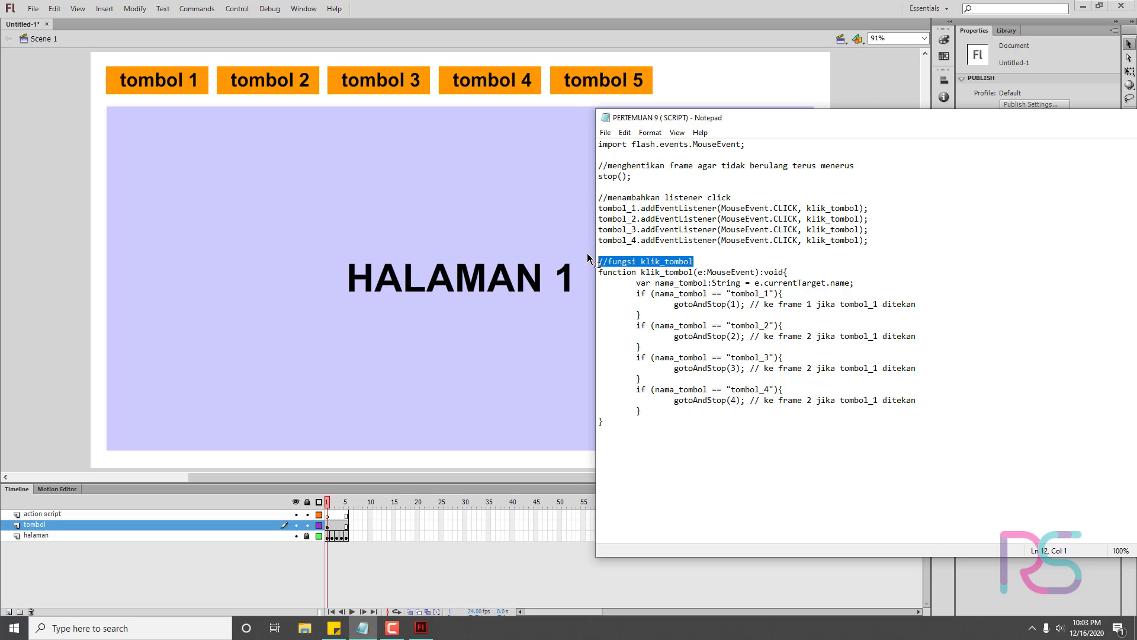
click(705, 263)
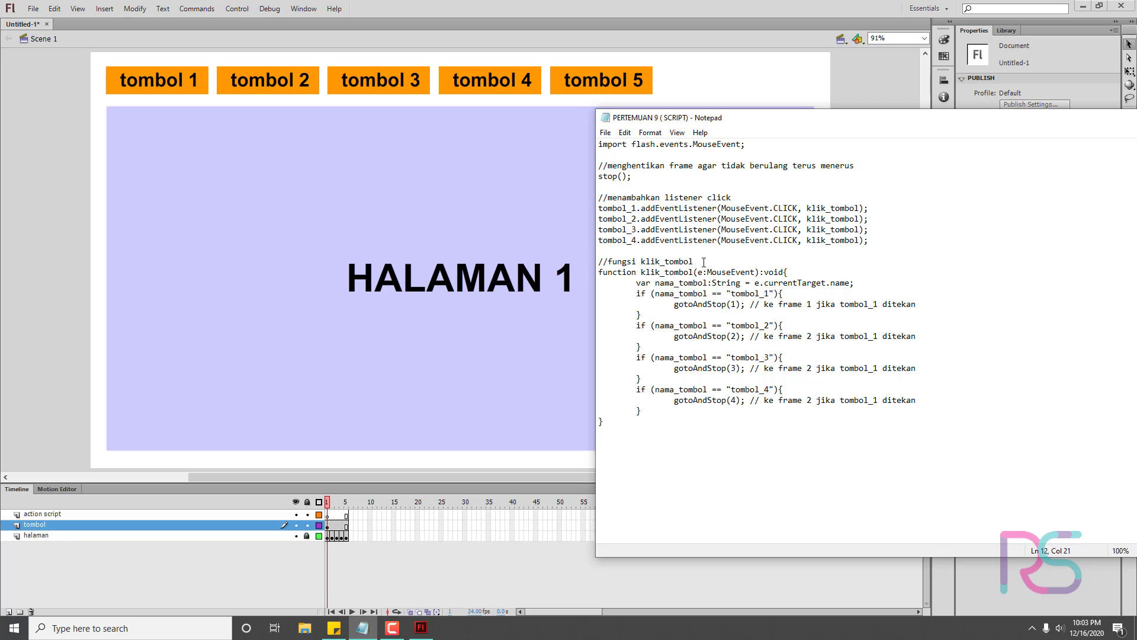
drag(705, 263, 609, 261)
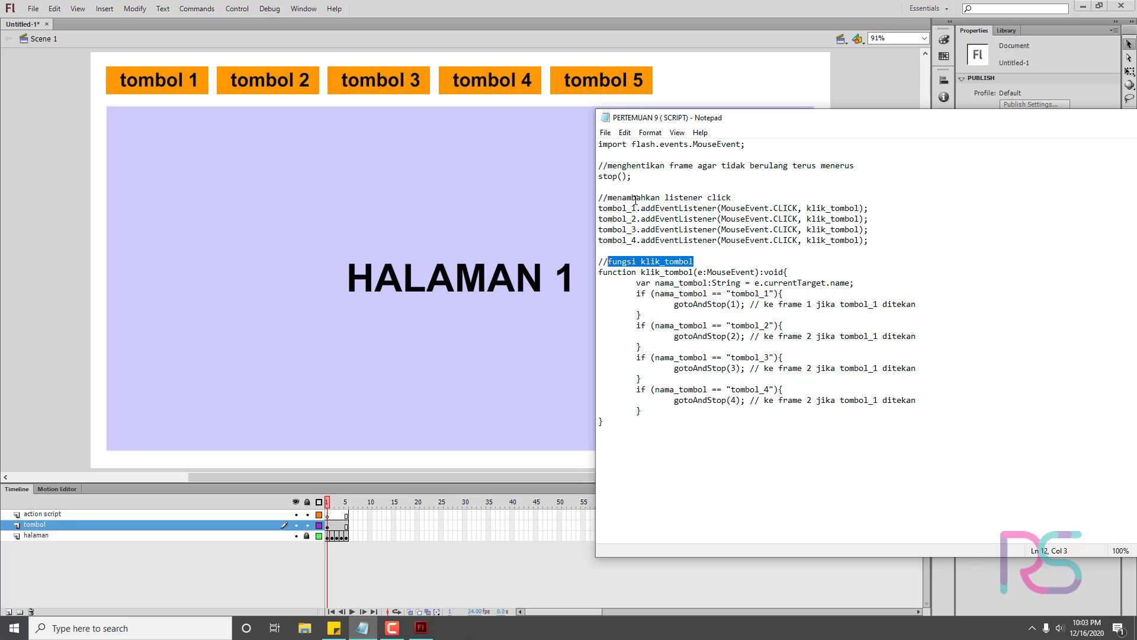
- Examine the stop() statement in the script, including its parentheses and closing semicolon
click(632, 177)
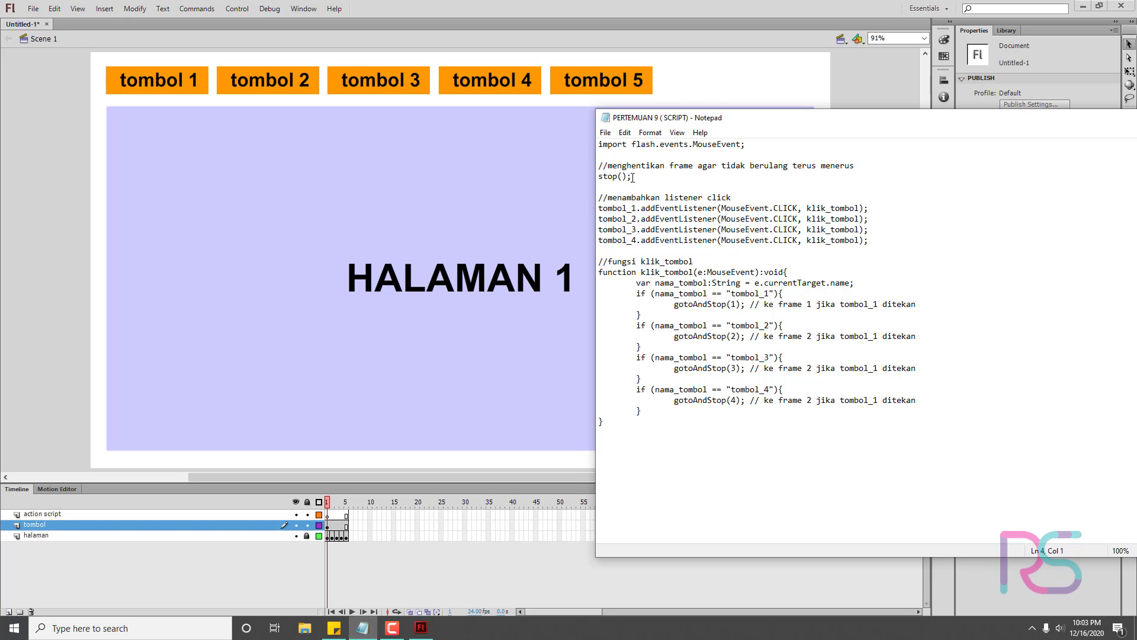
click(636, 177)
drag(640, 177, 634, 179)
drag(630, 178, 626, 178)
click(603, 177)
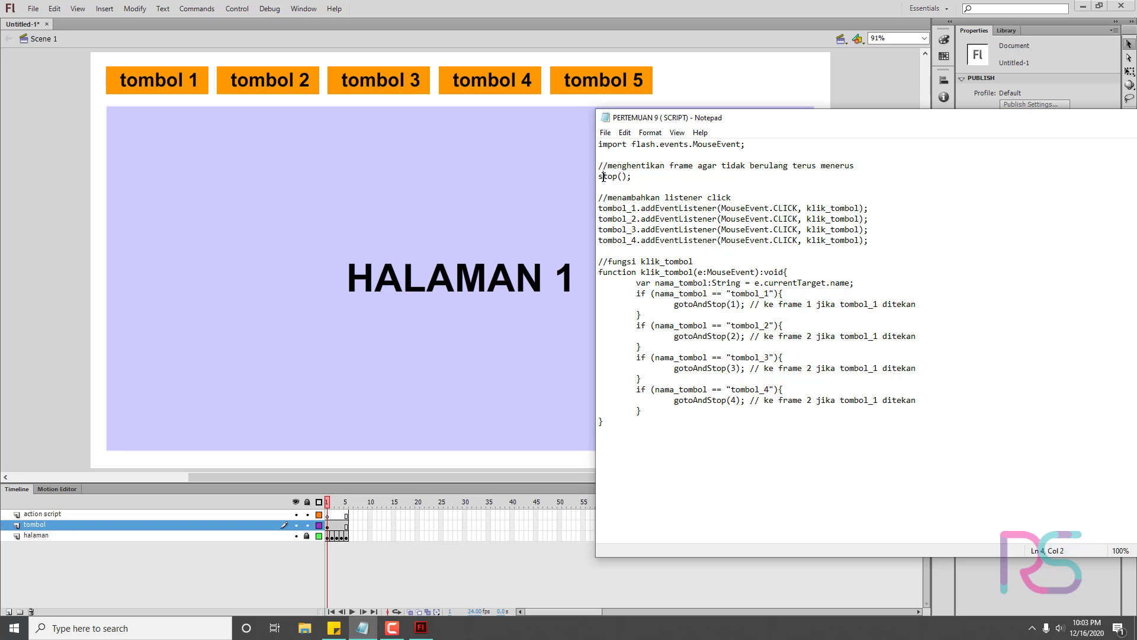
mouse_move(639, 177)
mouse_down()
mouse_move(596, 179)
mouse_move(628, 175)
mouse_up()
click(640, 175)
click(649, 182)
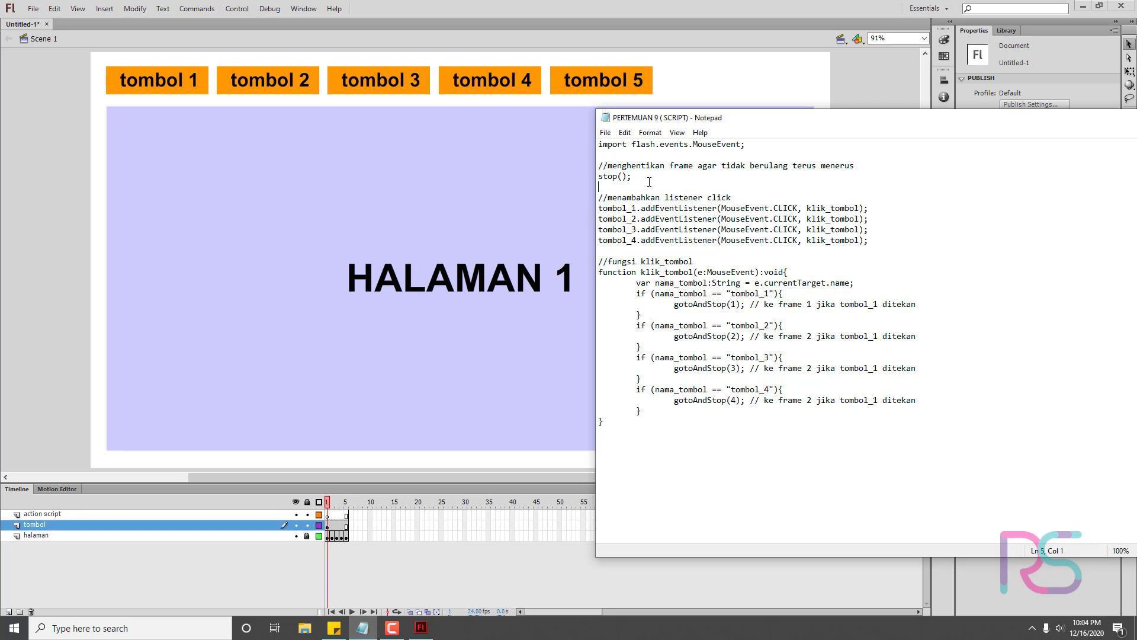
shift+click(598, 177)
- Compare the tombol_1 name in the first listener line with the tombol 1 button's instance name in Flash, and return to Notepad
drag(638, 208, 597, 208)
click(820, 6)
click(176, 87)
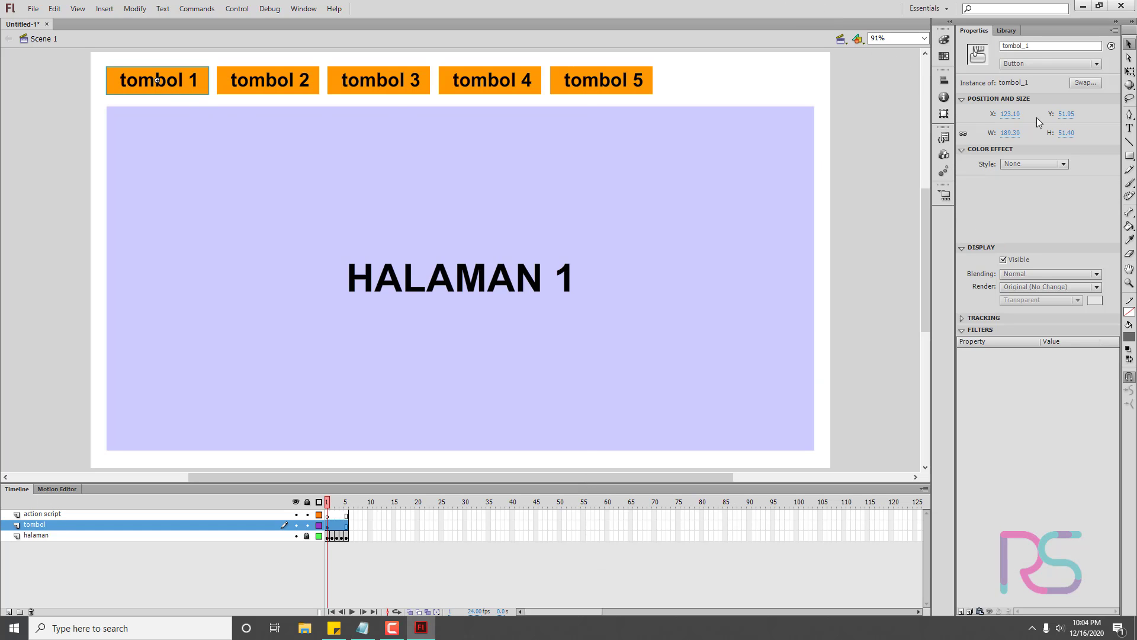
click(1046, 45)
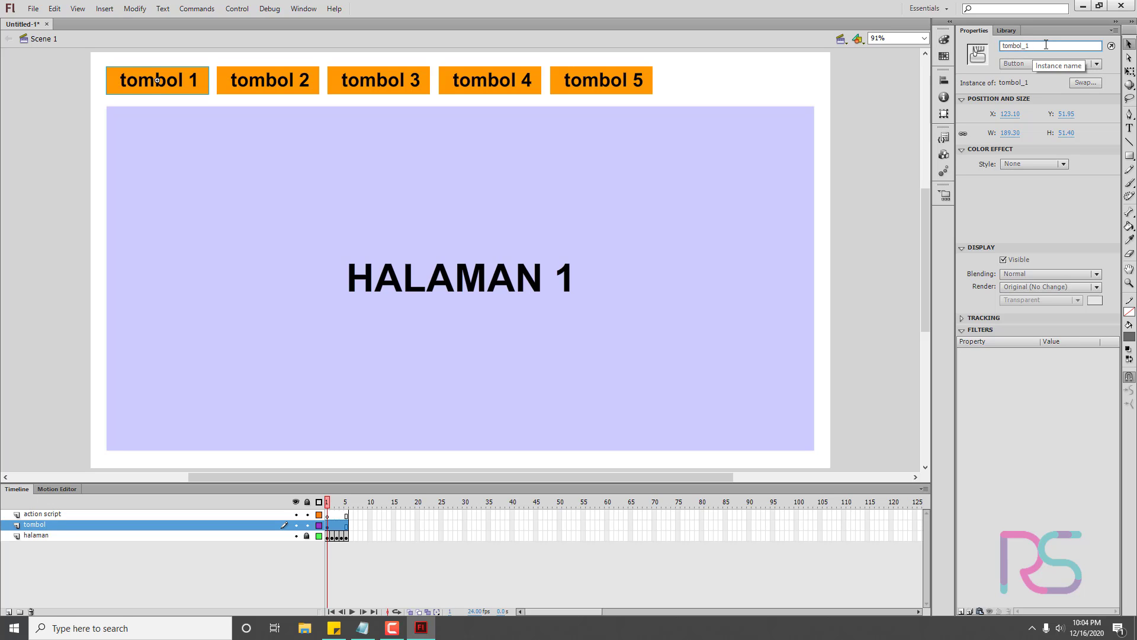
double_click(1016, 46)
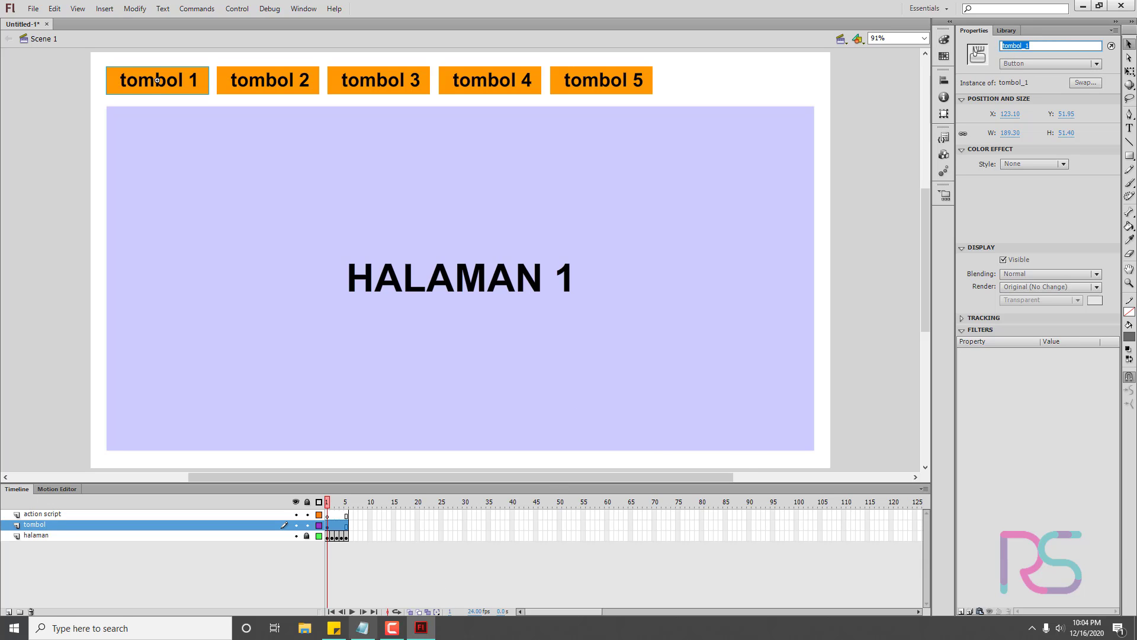
click(362, 627)
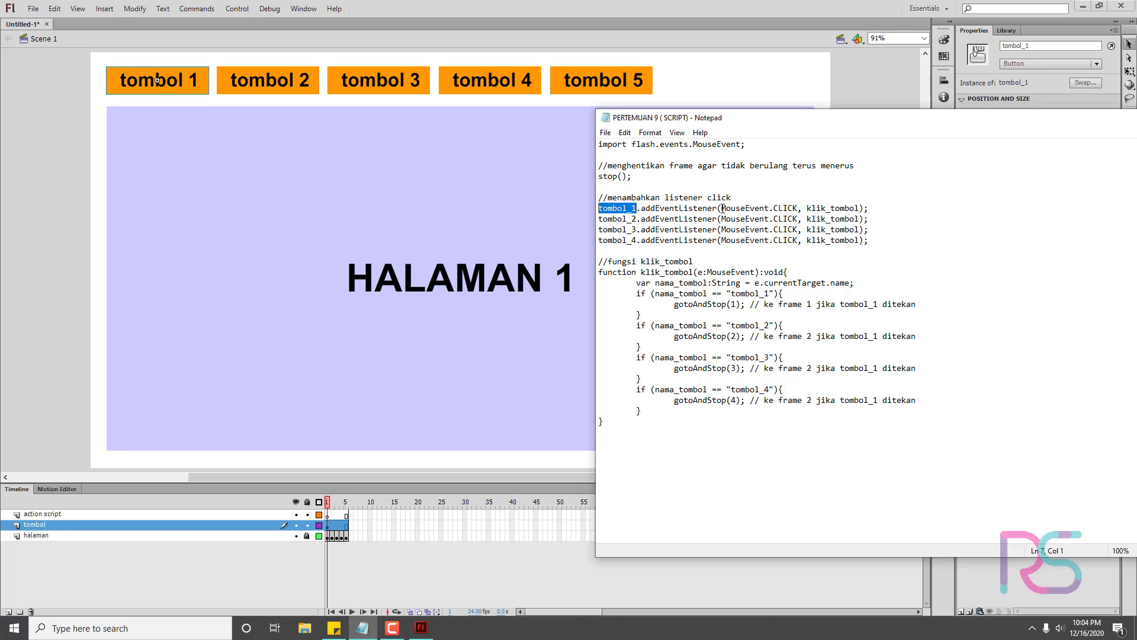
- Read the rest of the tombol_1 listener line: addEventListener, MouseEvent, CLICK and the klik_tombol function name
drag(719, 209, 638, 210)
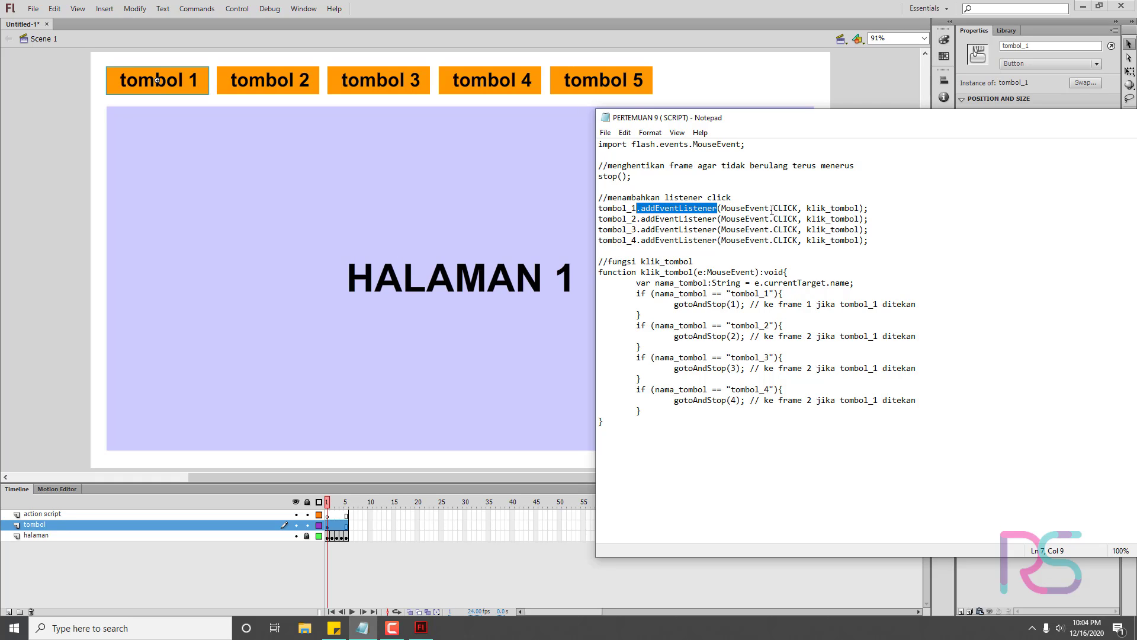
drag(769, 211, 721, 211)
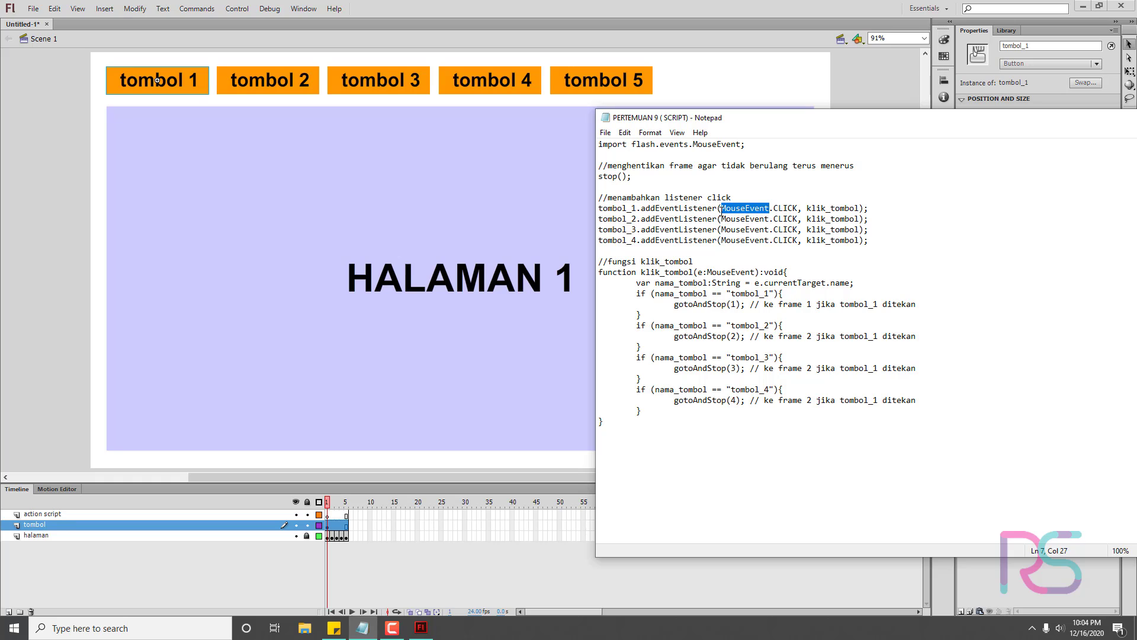
click(807, 209)
key(shift+Left)
key(shift+Left)
key(shift+Left)
key(shift+Left)
key(shift+Left)
key(shift+Left)
key(shift+Left)
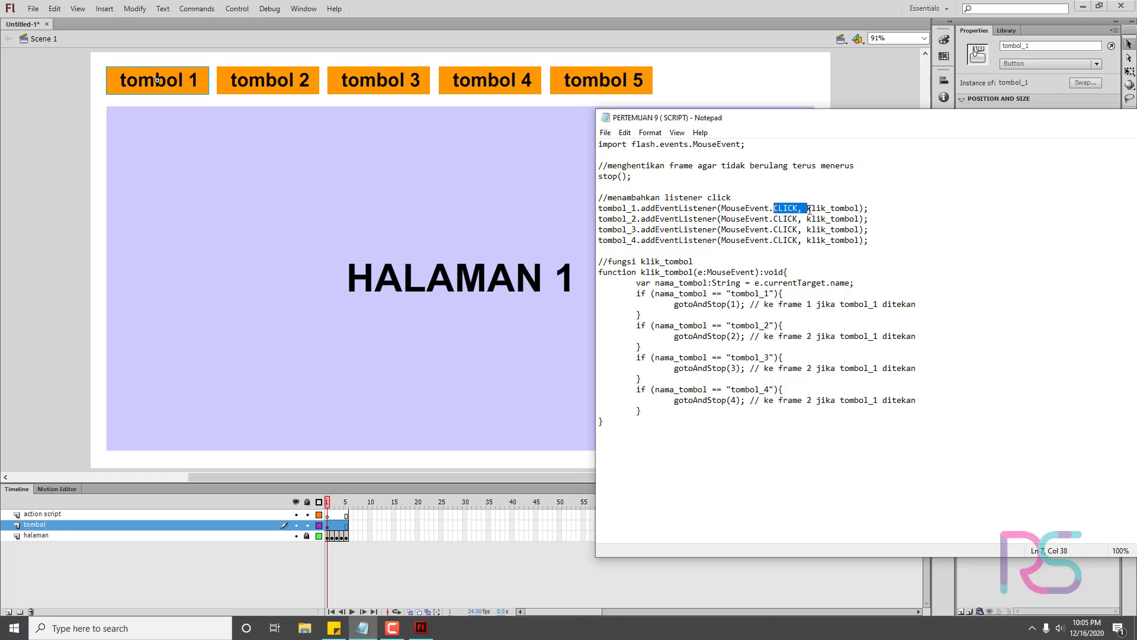
drag(860, 208, 808, 208)
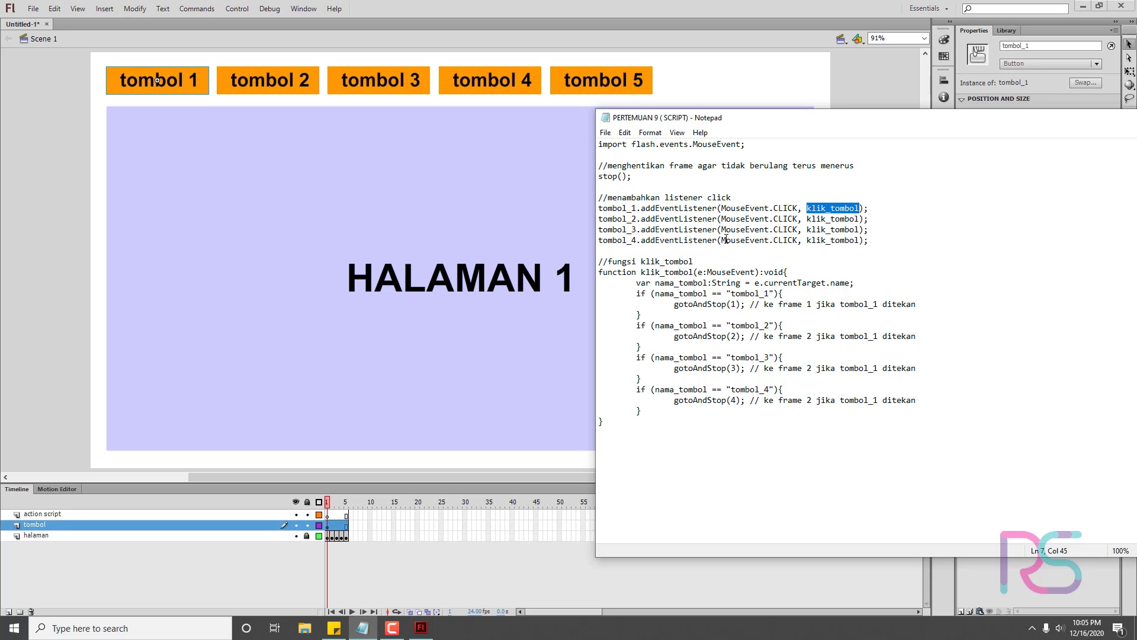
- Read the klik_tombol function, its gotoAndStop(1) call and the comments beside the gotoAndStop(3) and gotoAndStop(4) calls
click(701, 260)
drag(642, 274, 695, 274)
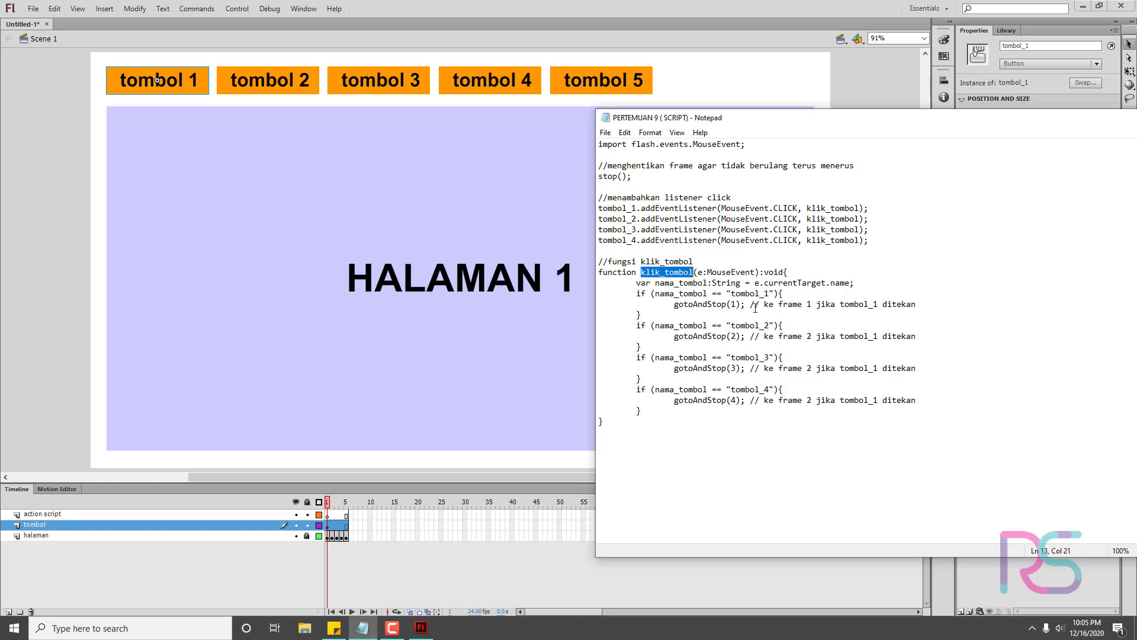
drag(746, 304, 676, 307)
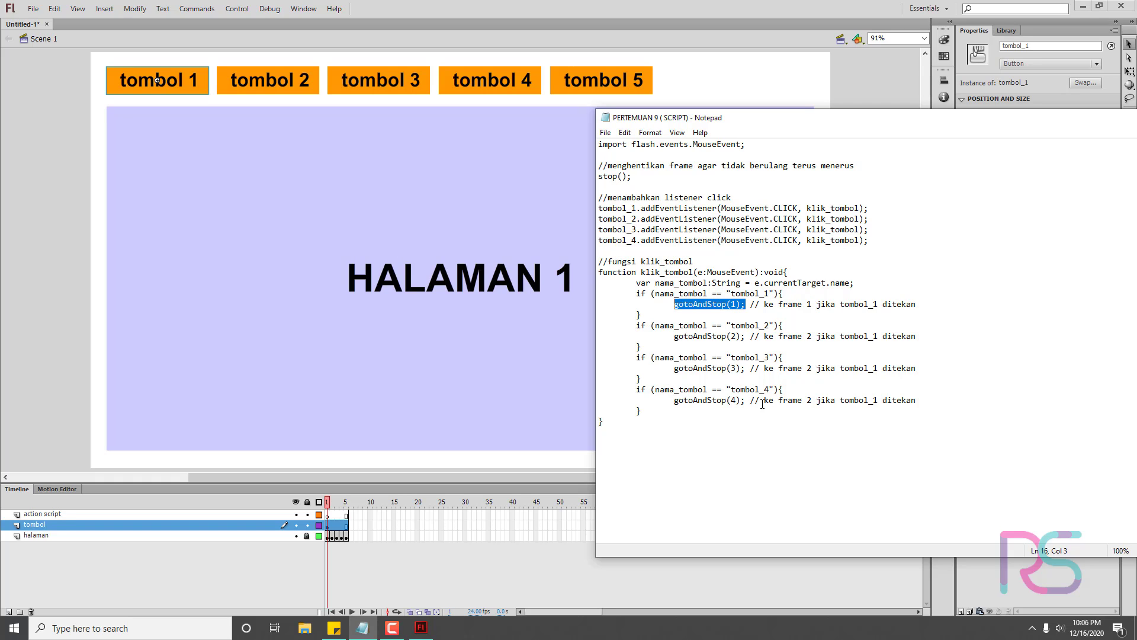
drag(750, 400, 917, 401)
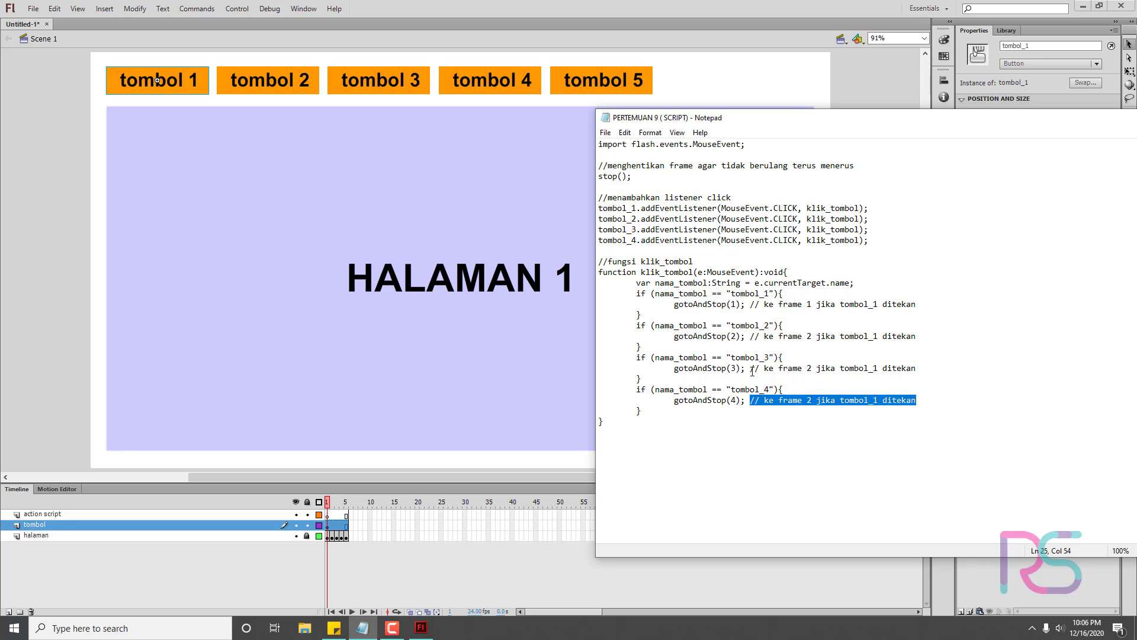
drag(752, 368, 810, 368)
- Copy the entire script from the import line to the last closing brace
drag(610, 421, 599, 144)
right_click(664, 247)
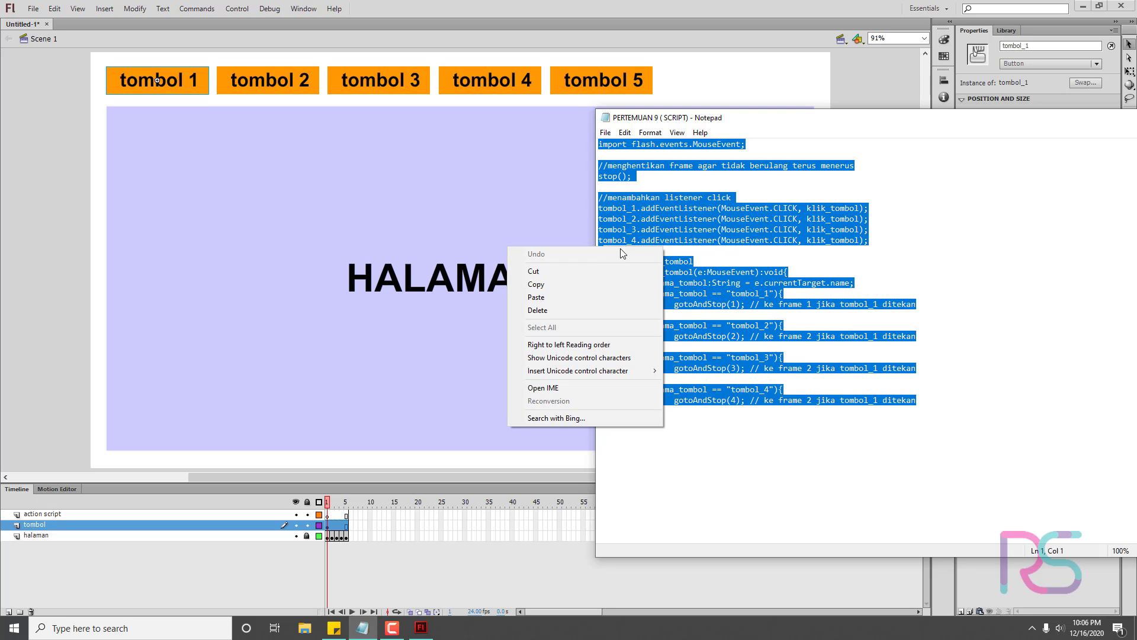
click(589, 288)
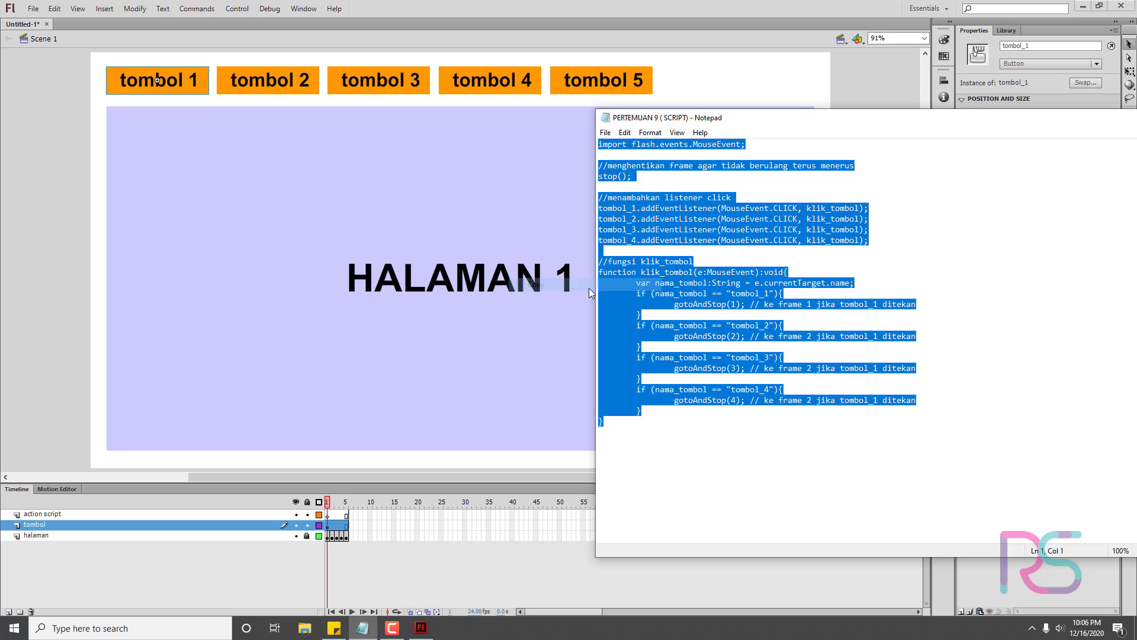
right_click(709, 223)
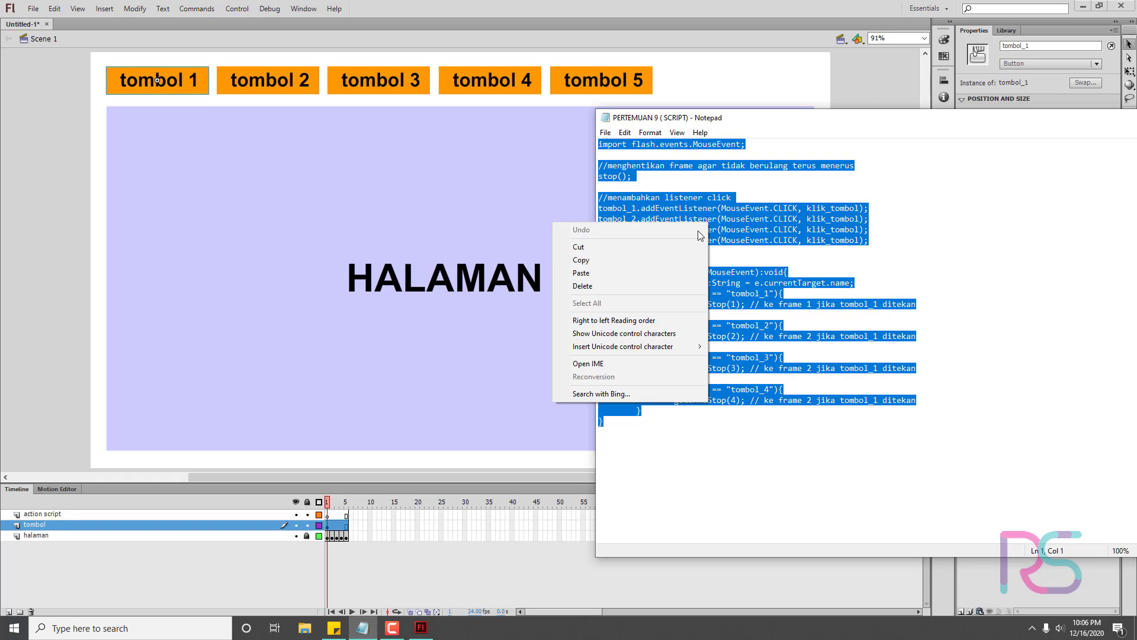
click(624, 260)
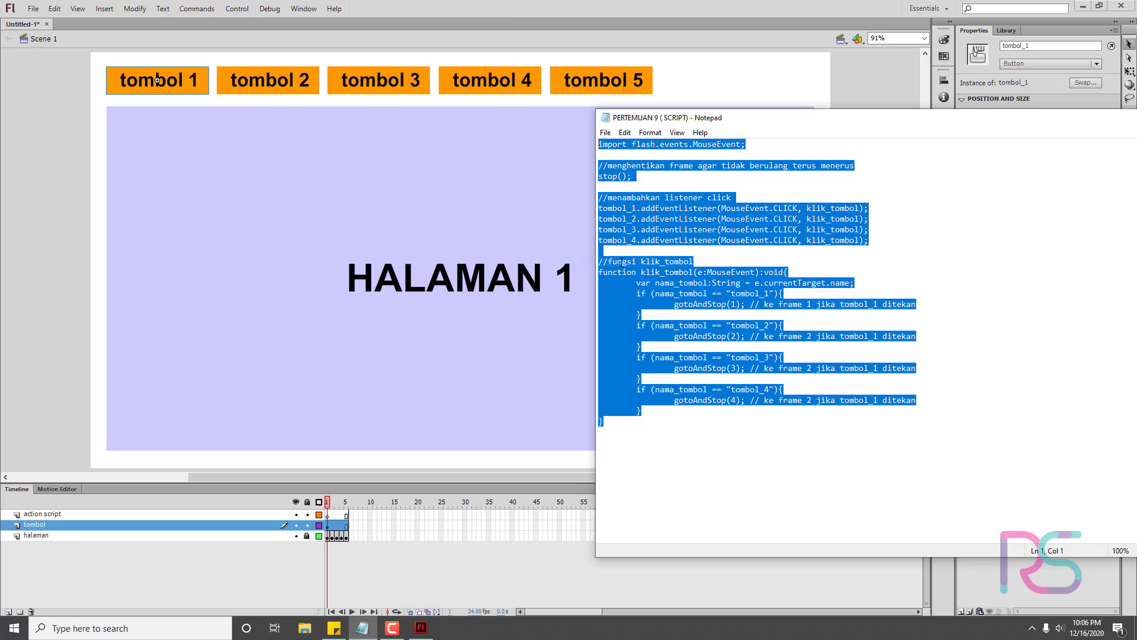
- Switch back to Flash and select frame 1 of the action script layer
click(474, 10)
click(101, 526)
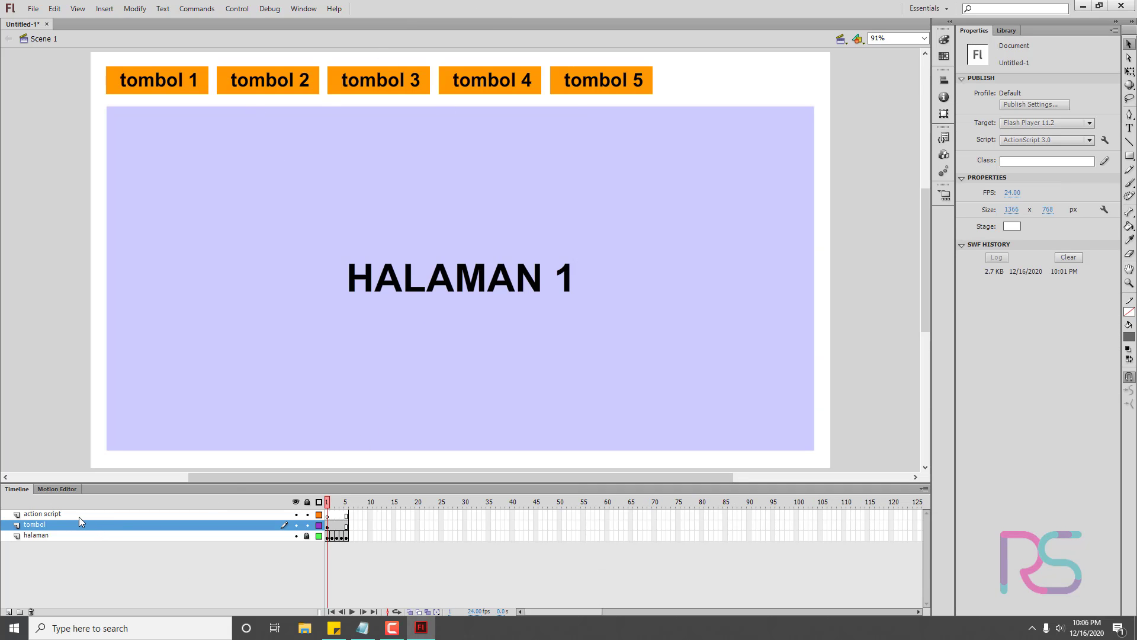
click(79, 517)
click(312, 551)
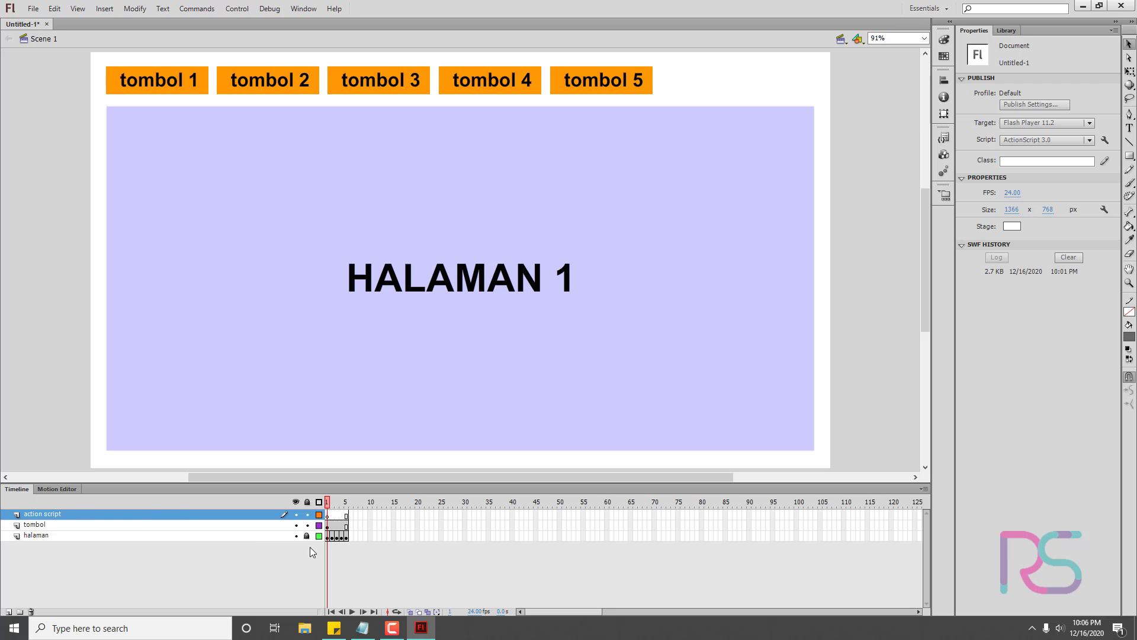
click(327, 514)
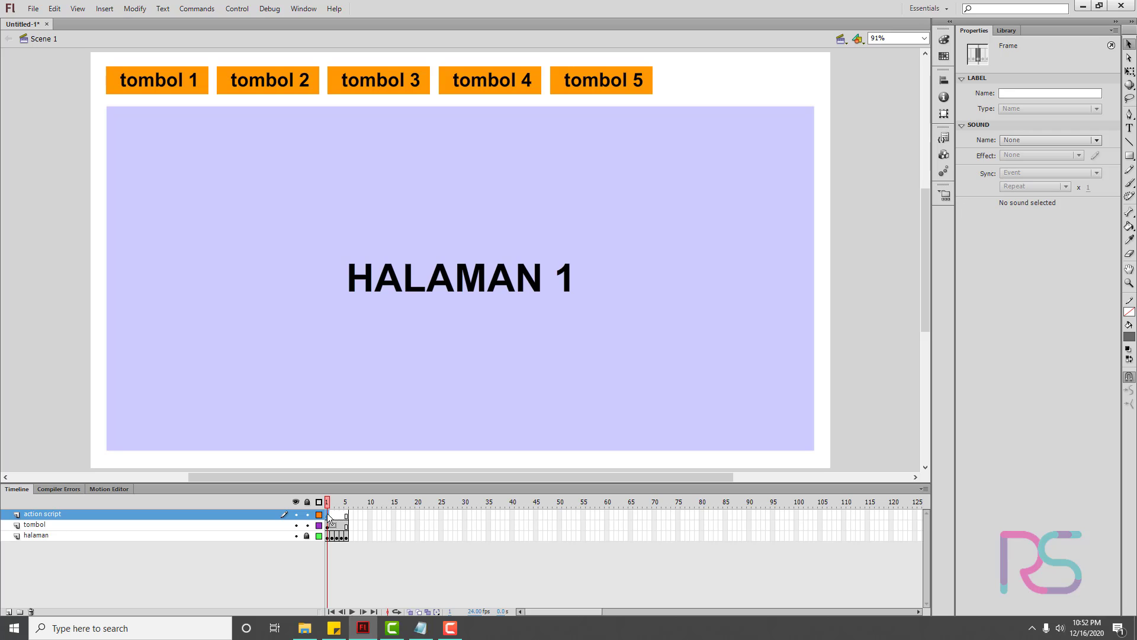
click(421, 628)
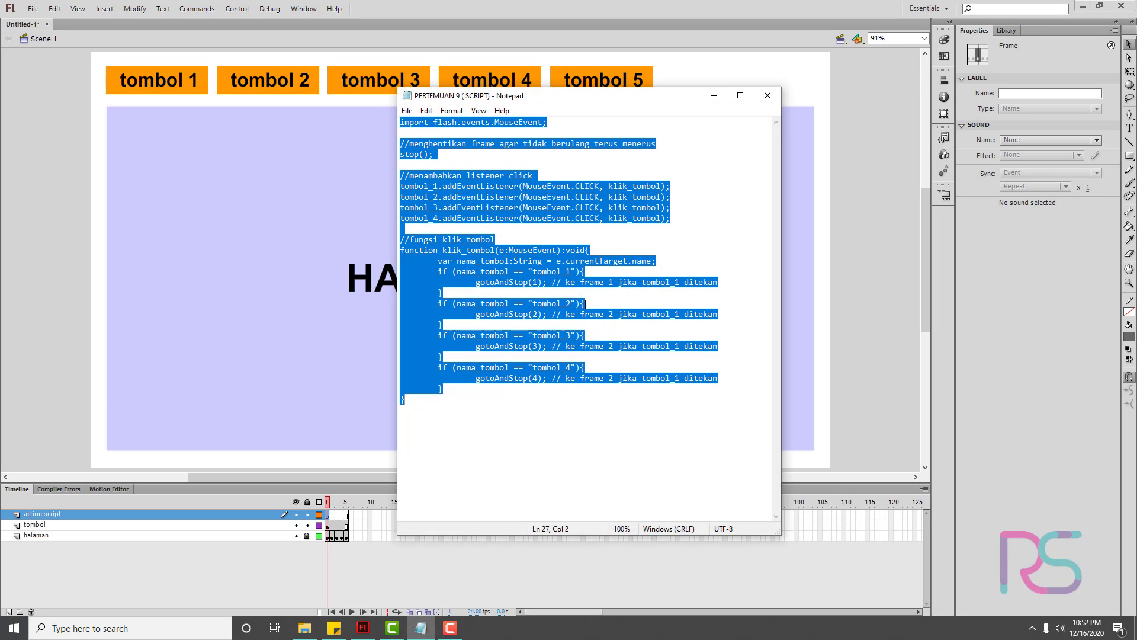
click(421, 628)
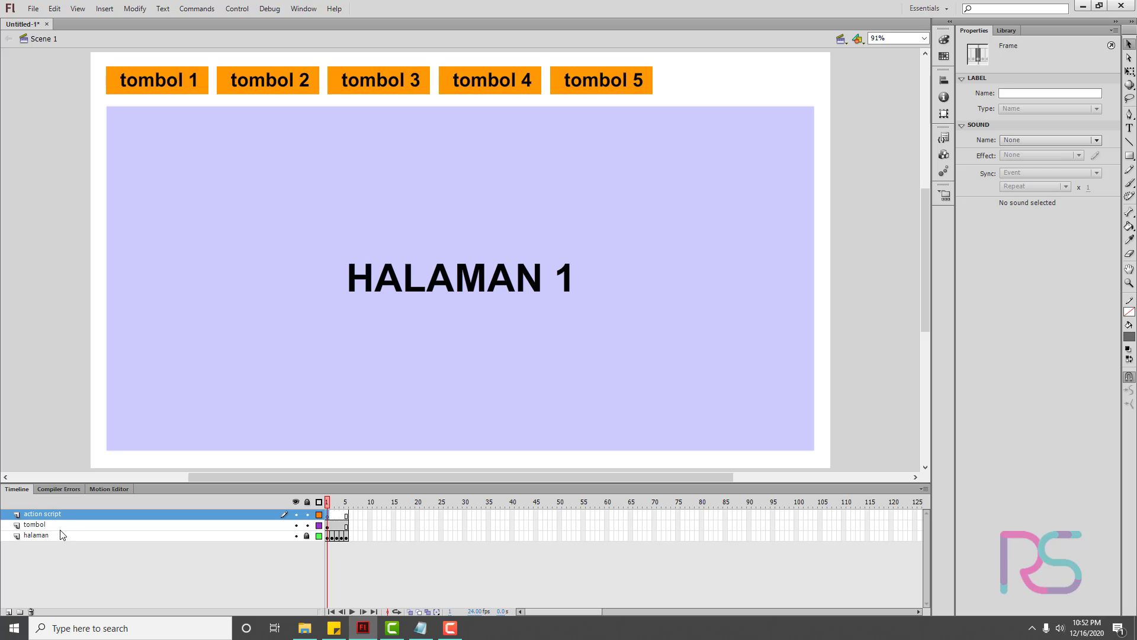
click(335, 514)
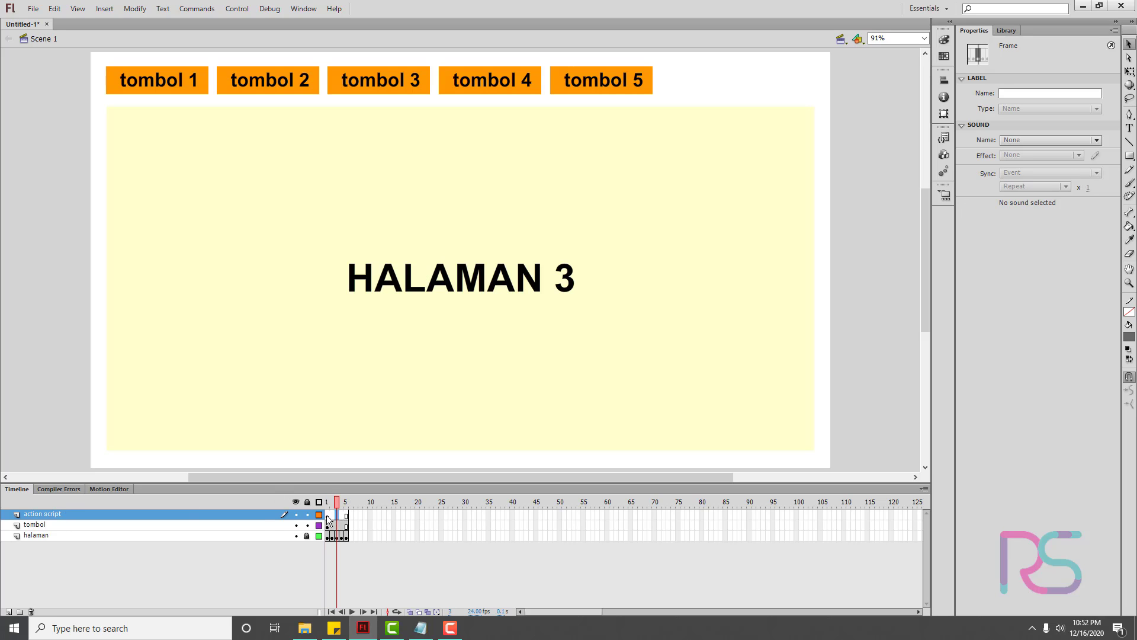
click(244, 571)
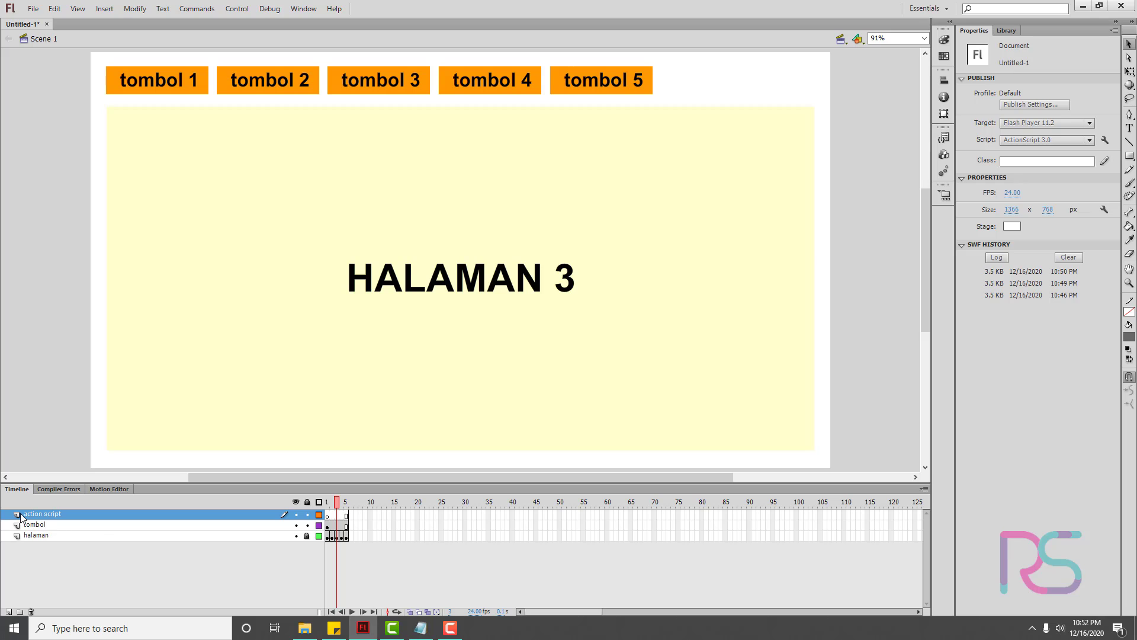
- Paste the copied script into the actions of frame 1 on the action script layer
click(327, 515)
click(328, 516)
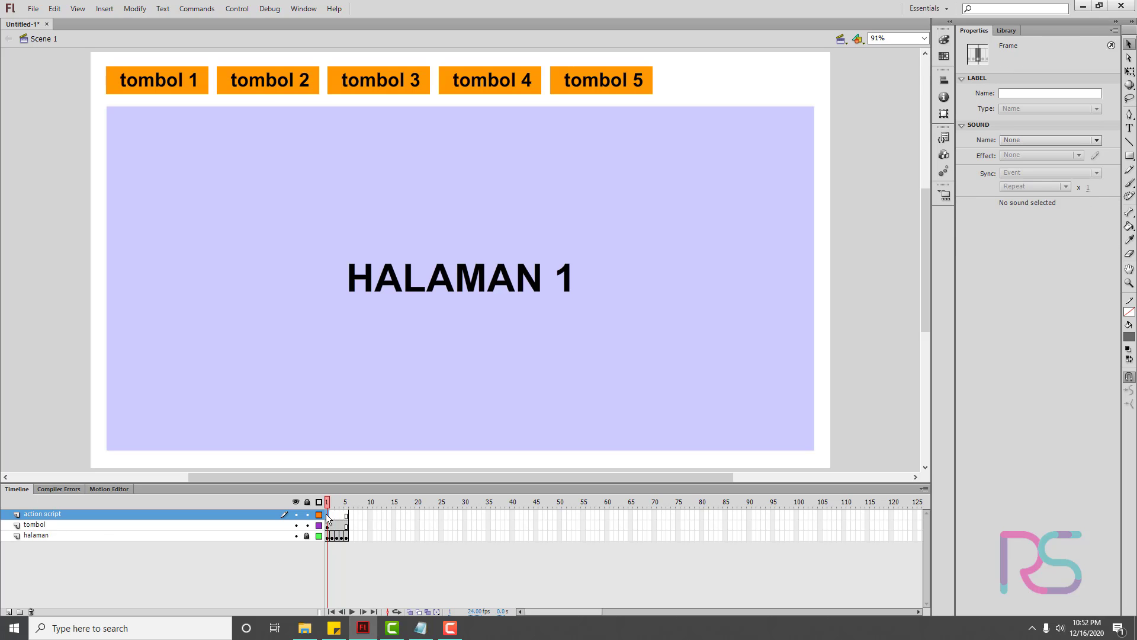
click(303, 9)
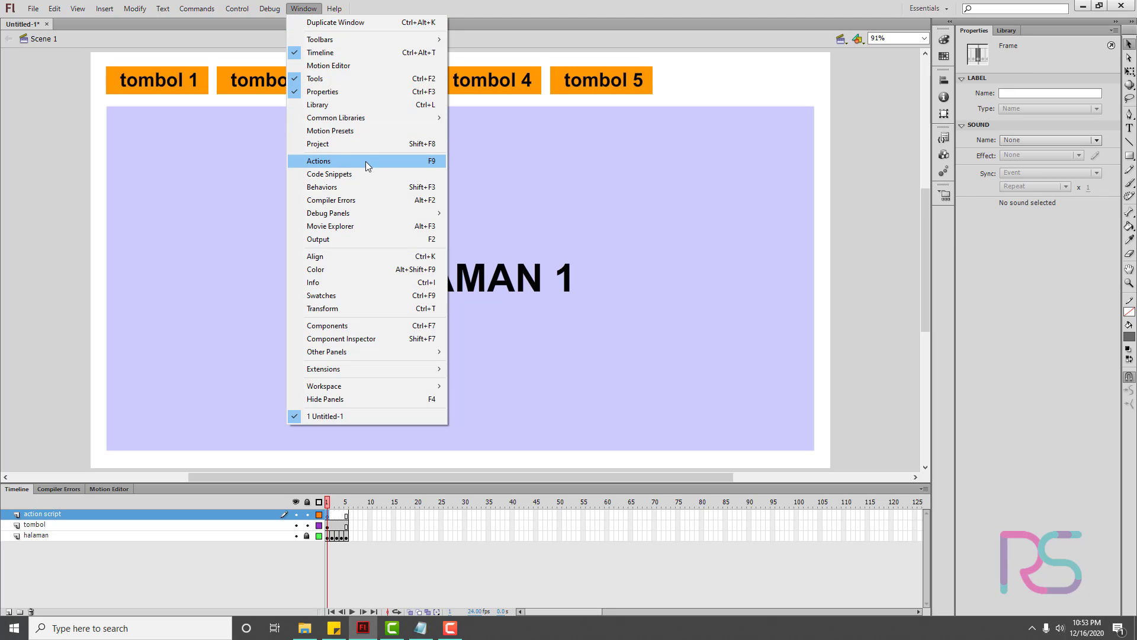
click(346, 161)
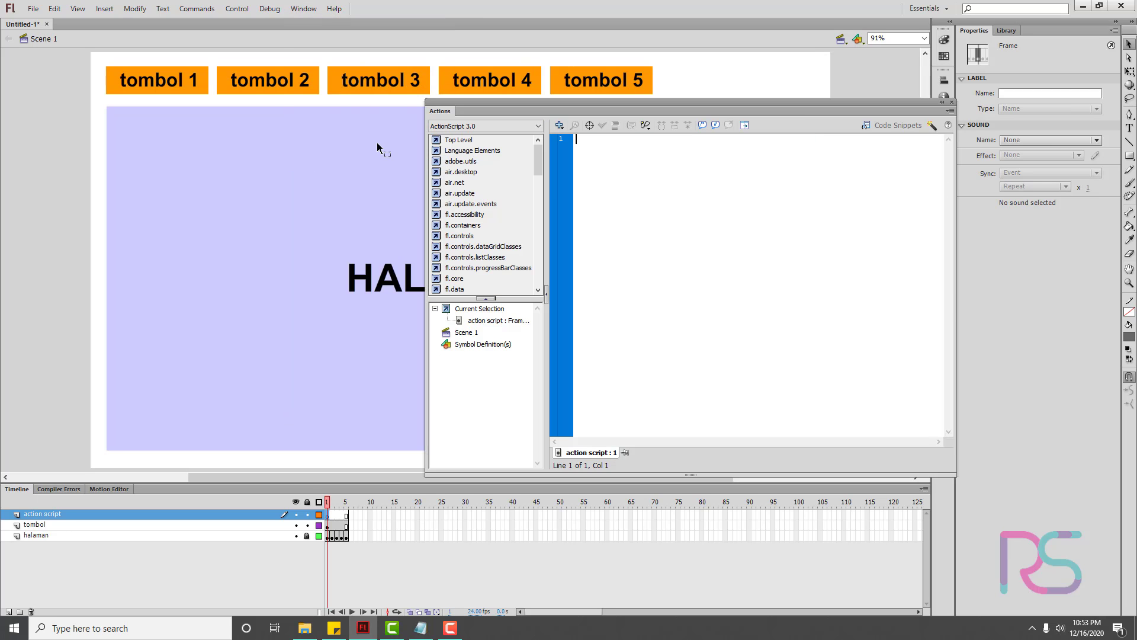
right_click(668, 208)
click(724, 287)
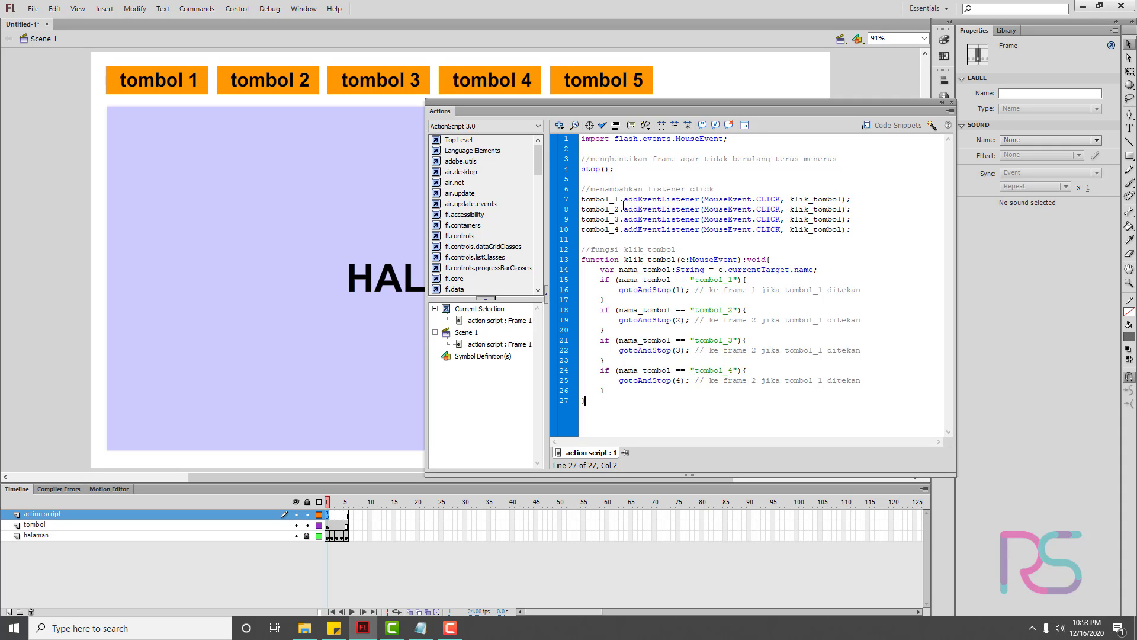
- Test the movie and try the tombol 2, tombol 3, tombol 4 and tombol 5 buttons, closing the preview when done
click(618, 232)
key(ctrl+Return)
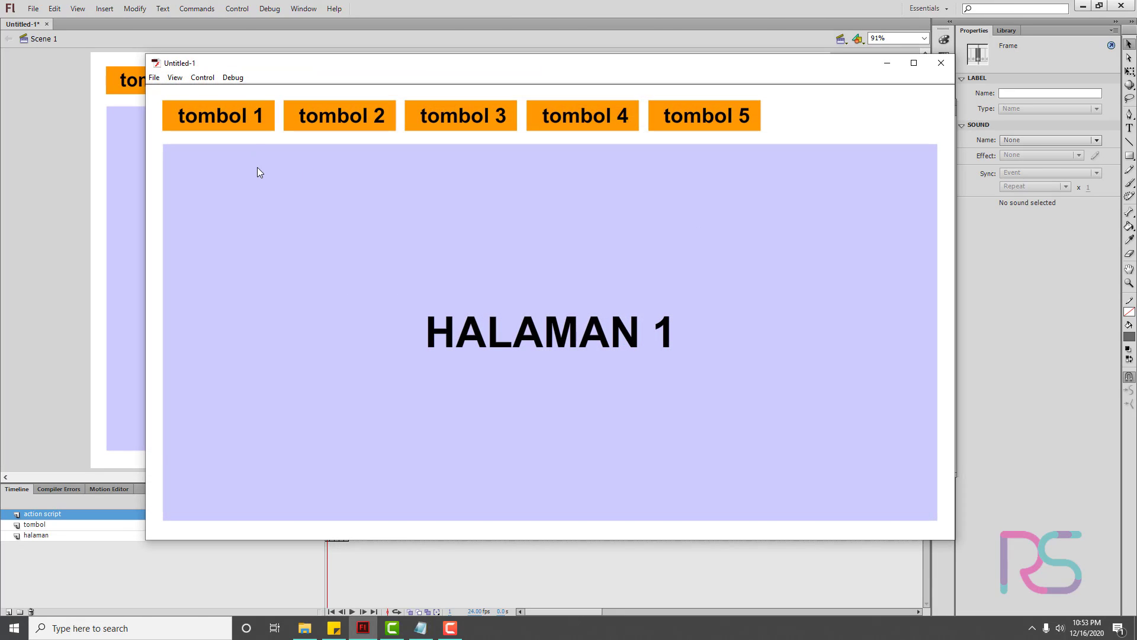
click(322, 123)
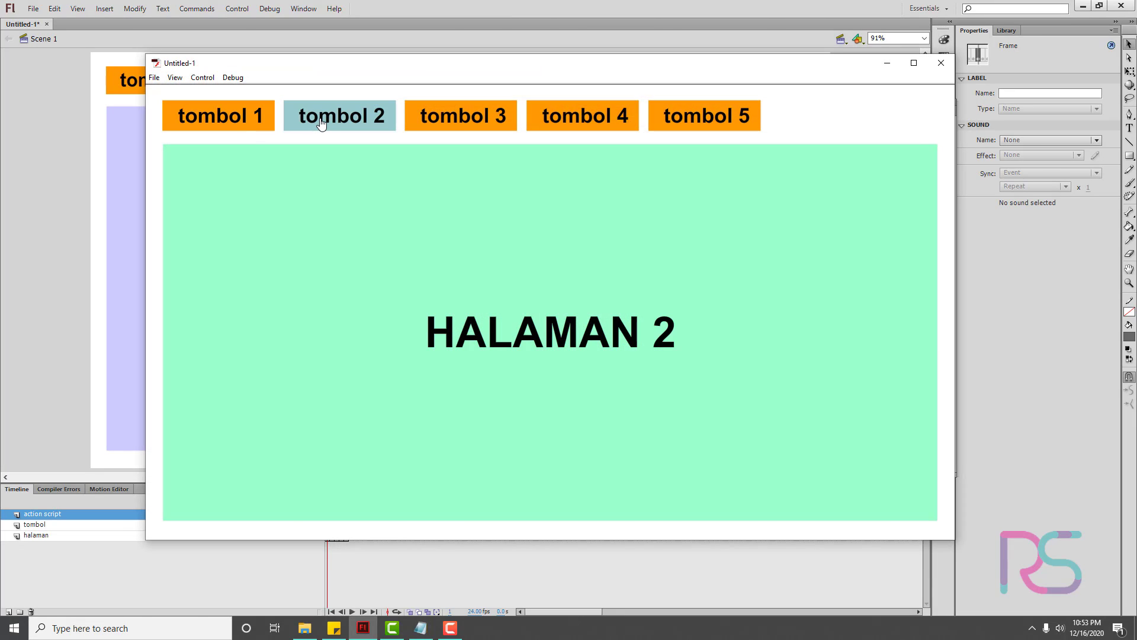
click(457, 115)
click(599, 118)
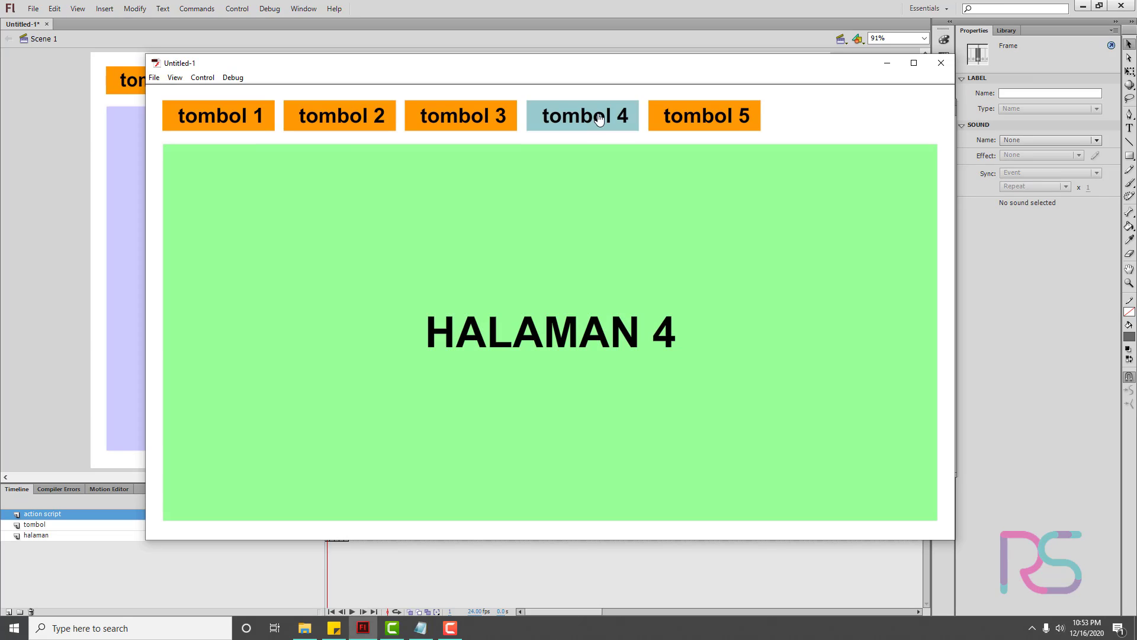
click(742, 121)
click(741, 122)
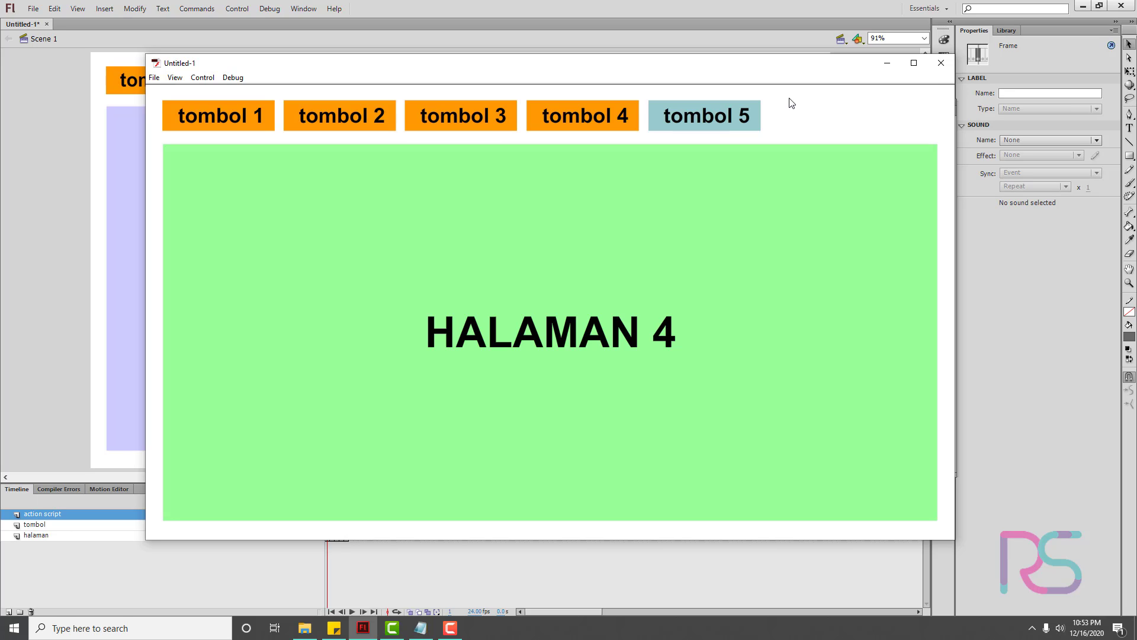
click(941, 64)
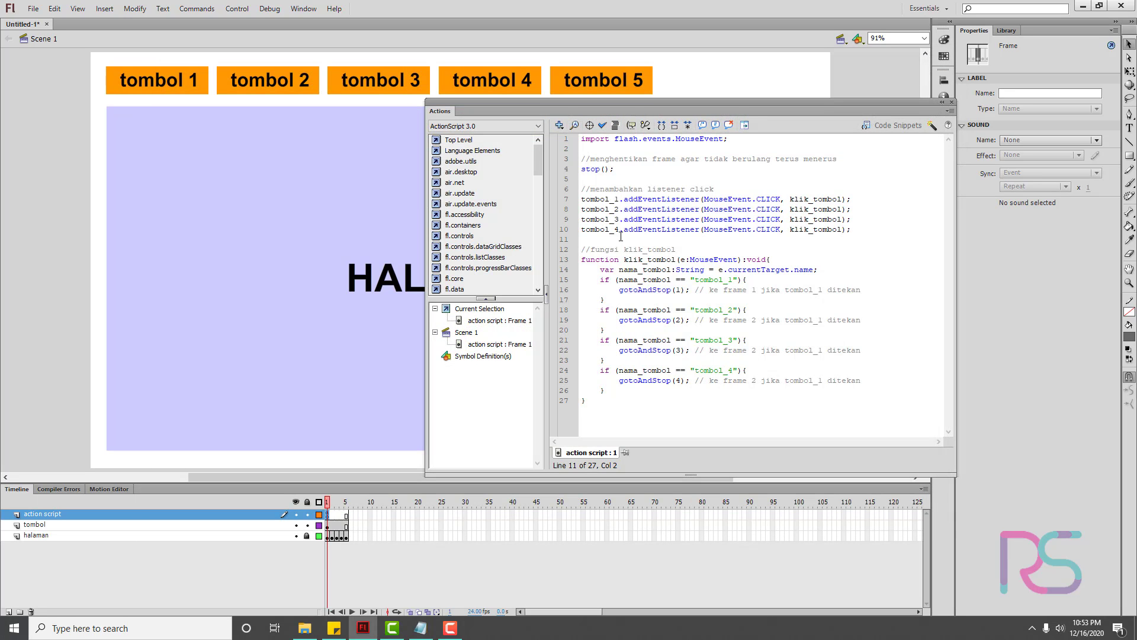
- Duplicate the tombol_4 click listener line directly below itself, keep a blank line after it, and change the copy to tombol_5
drag(856, 230, 581, 231)
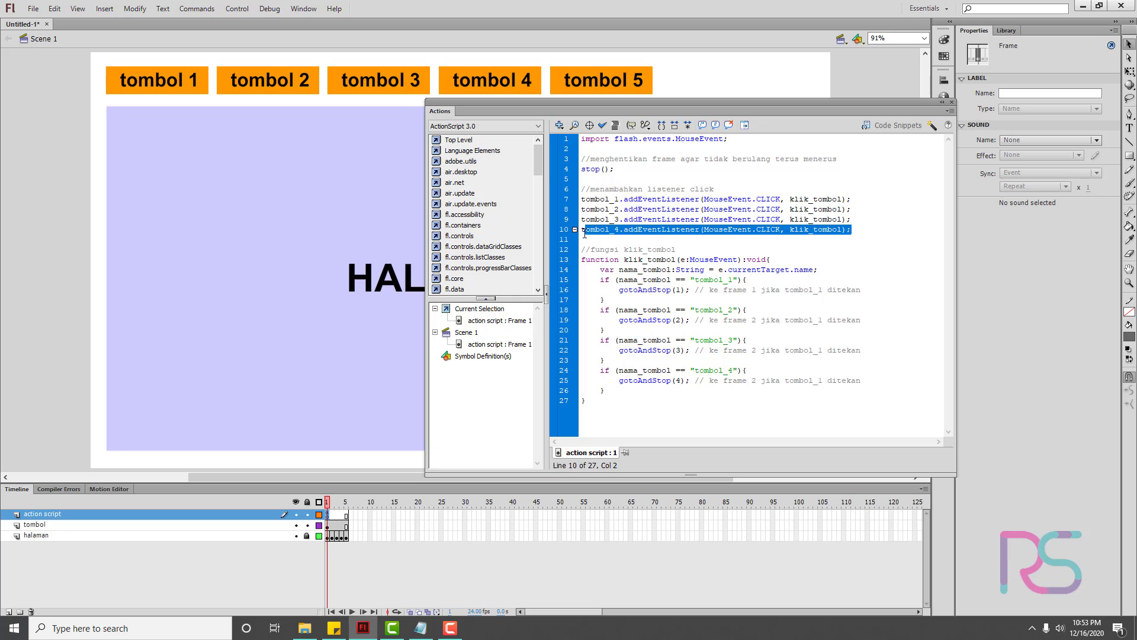
right_click(594, 231)
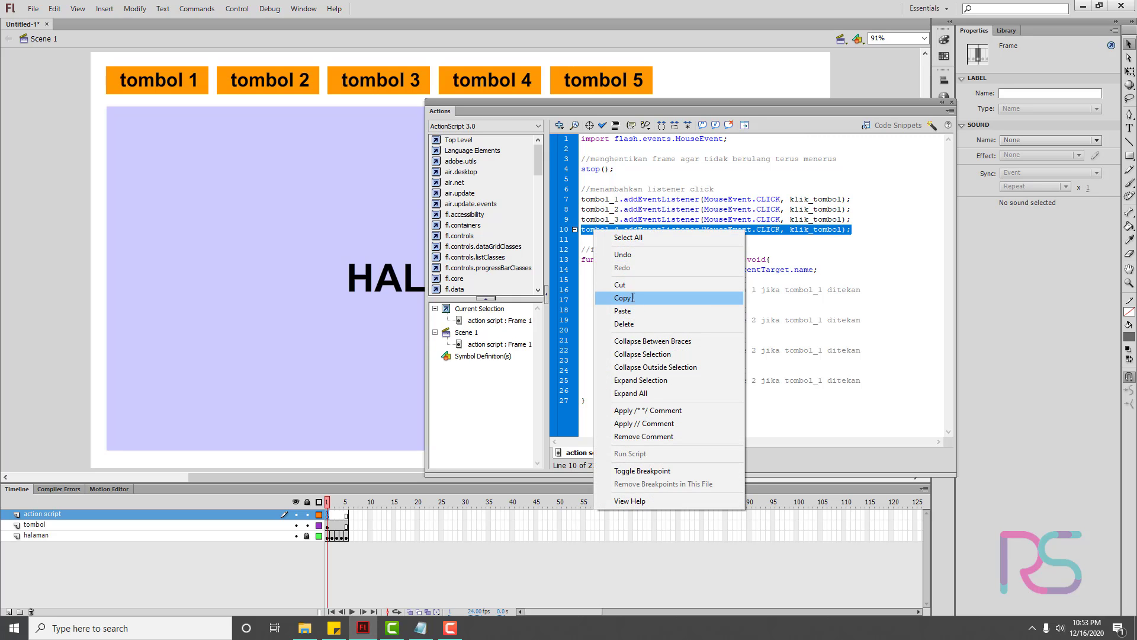
click(622, 298)
click(594, 239)
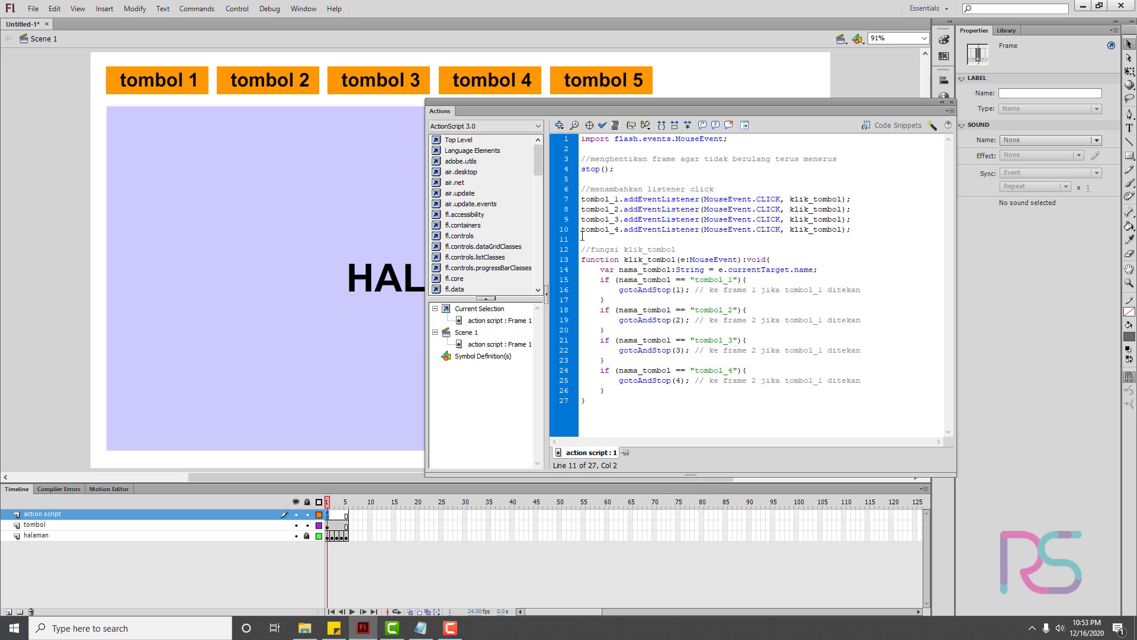
click(584, 237)
right_click(584, 239)
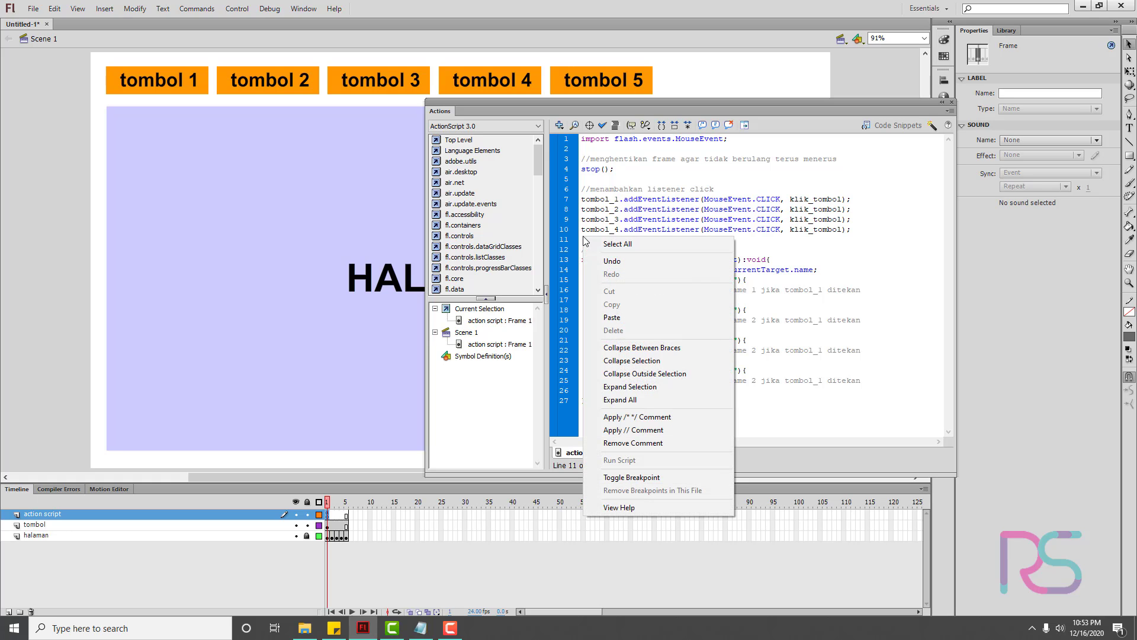
click(612, 317)
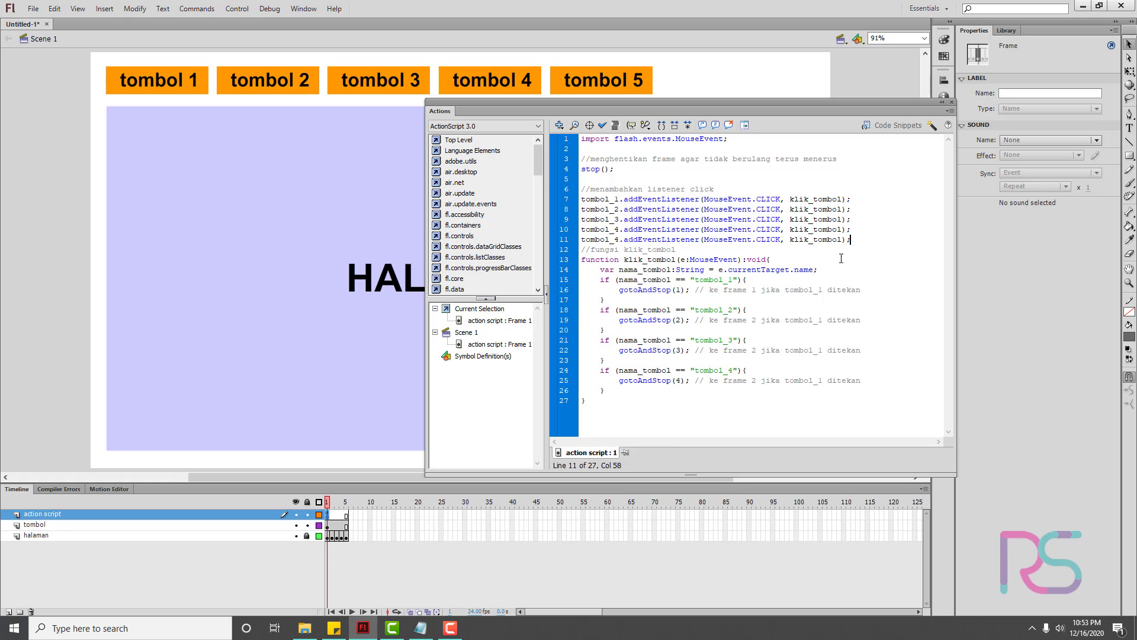
key(Return)
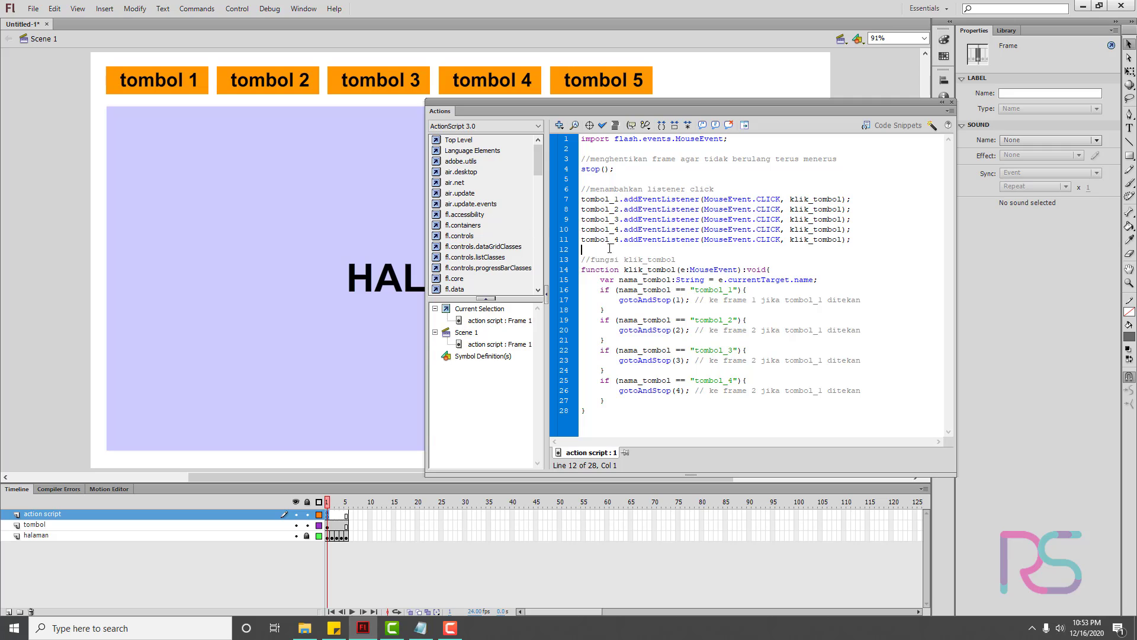
drag(618, 240, 614, 239)
text(5)
- Duplicate the tombol_4 if block onto a new line below it inside the klik_tombol function
drag(605, 401, 607, 385)
right_click(610, 395)
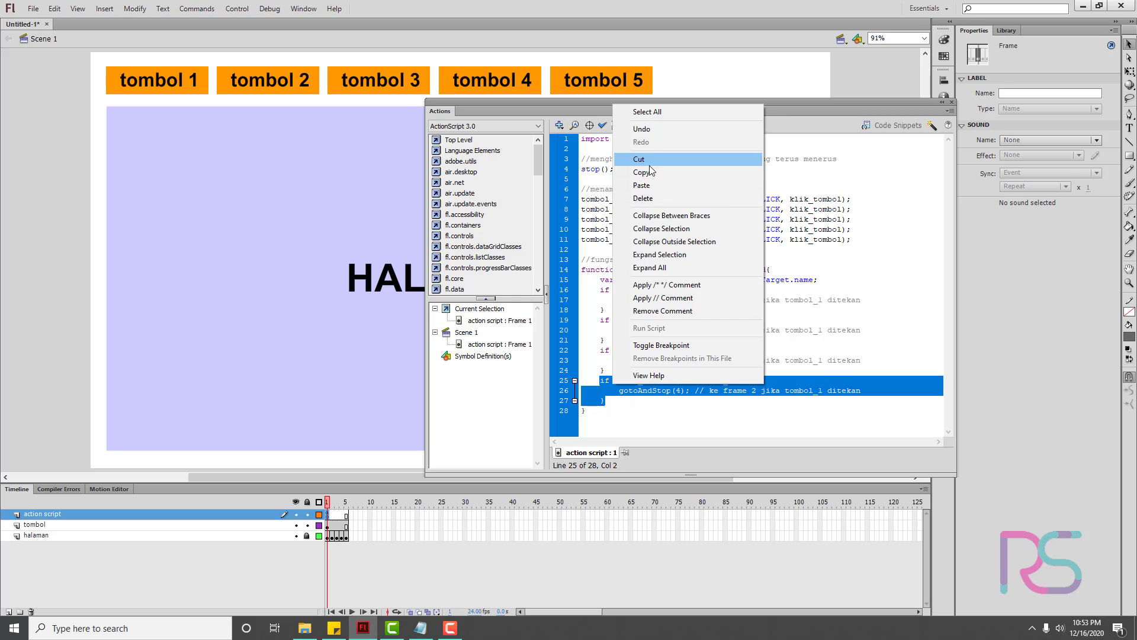
click(643, 172)
click(620, 401)
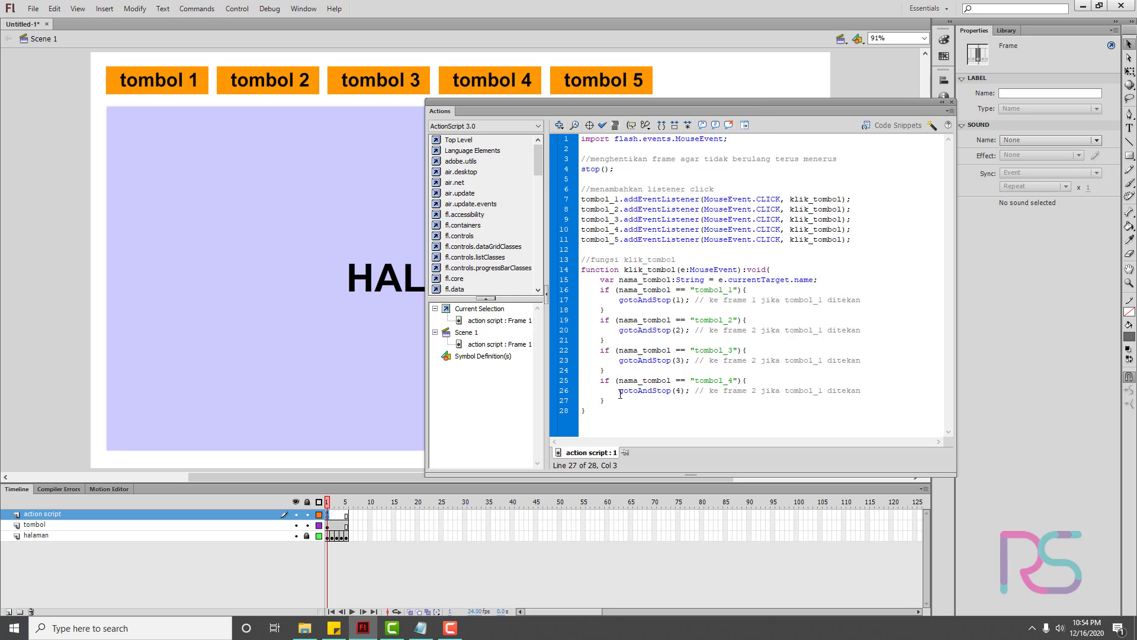
right_click(625, 410)
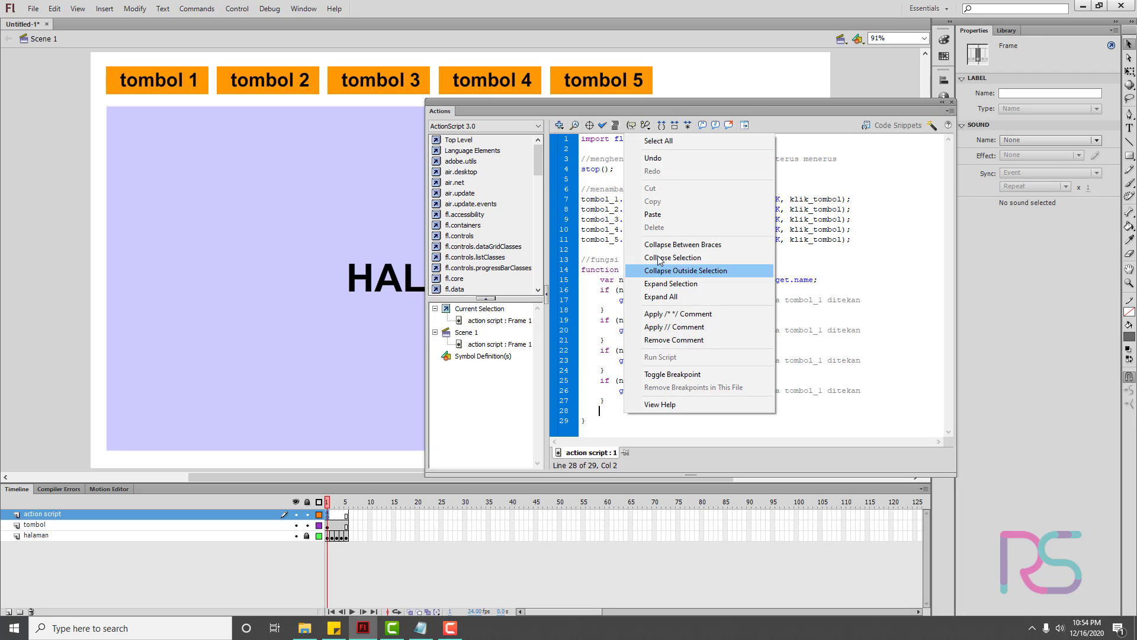
click(640, 214)
- Change the duplicated if block to check for tombol_5, call gotoAndStop(5) and mention frame 5 in its comment
scroll(641, 396, down, 1)
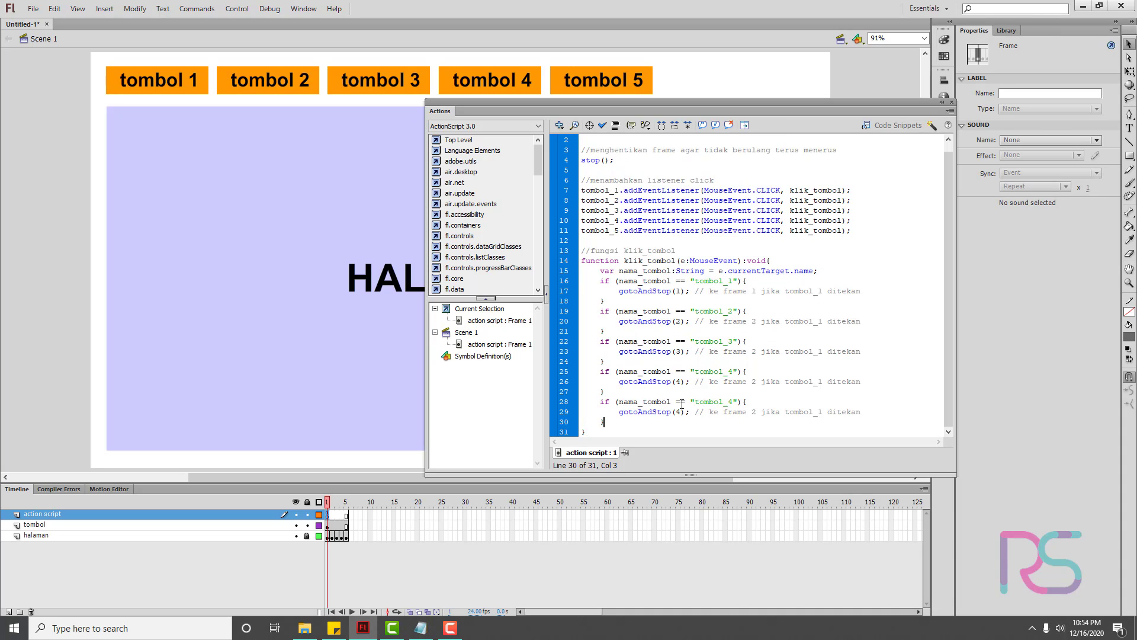
double_click(679, 412)
text(5)
double_click(730, 402)
text(5)
double_click(754, 411)
text(5)
- Correct the comment beside gotoAndStop(4) so that it mentions frame 4
click(752, 380)
double_click(754, 381)
text(4)
click(883, 408)
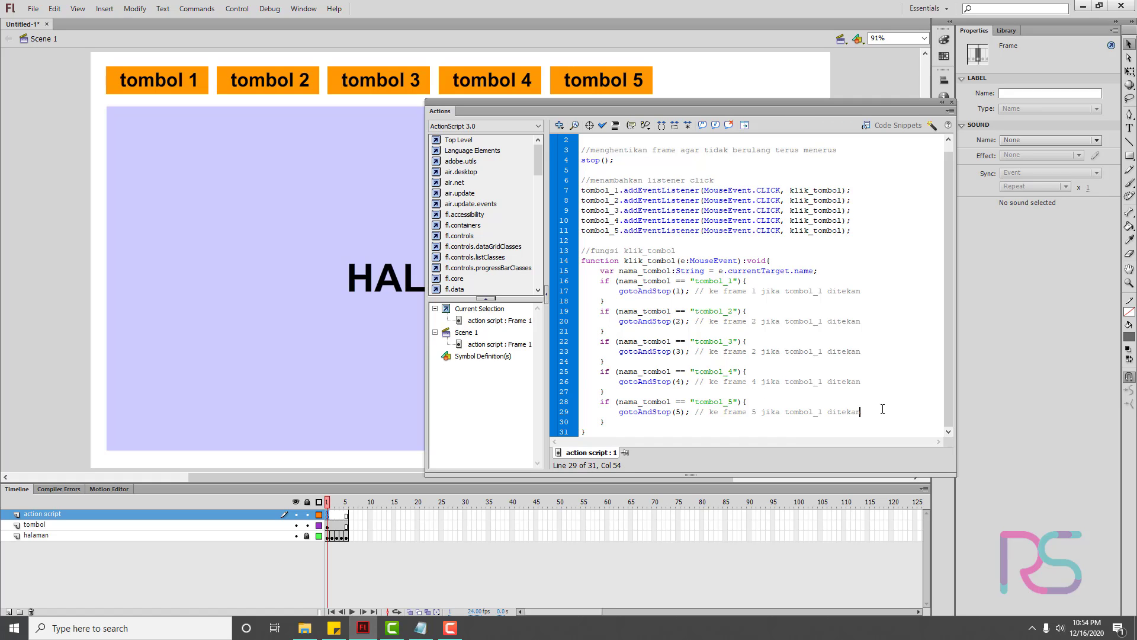
- Close the script editor and test the movie, trying all five tombol buttons before closing the preview
click(951, 104)
key(ctrl+Return)
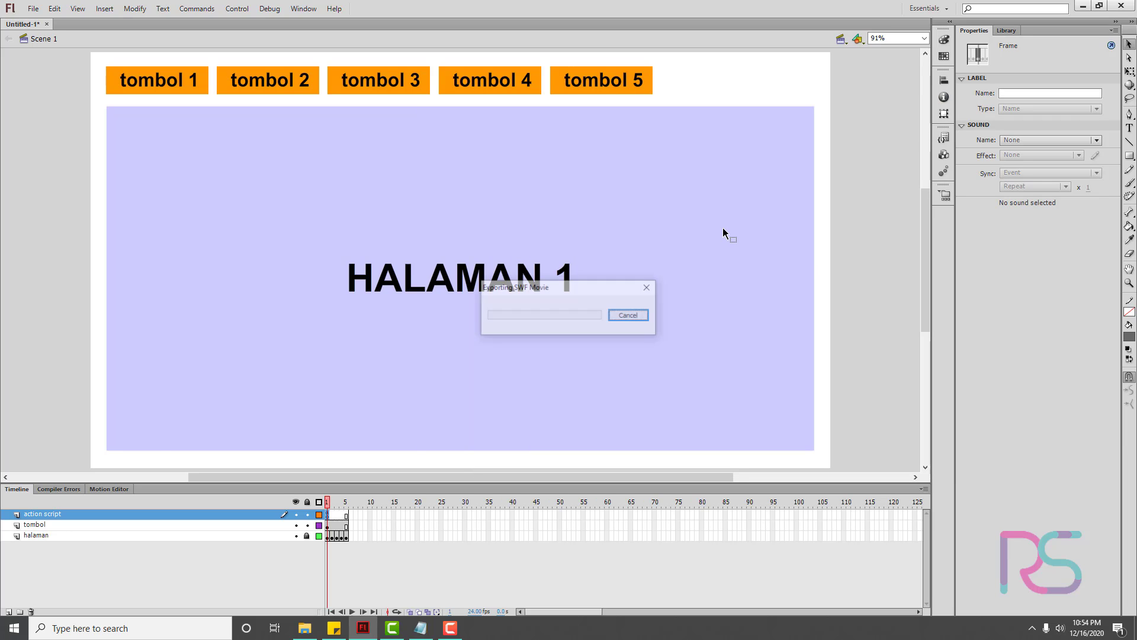
click(714, 125)
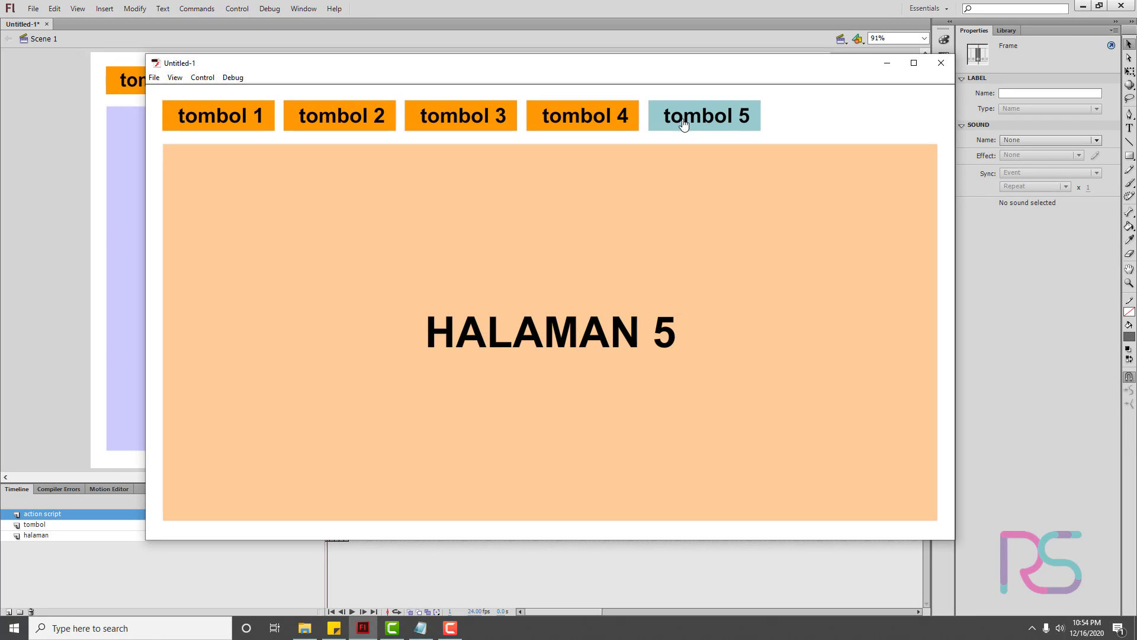
click(595, 119)
click(483, 116)
click(350, 116)
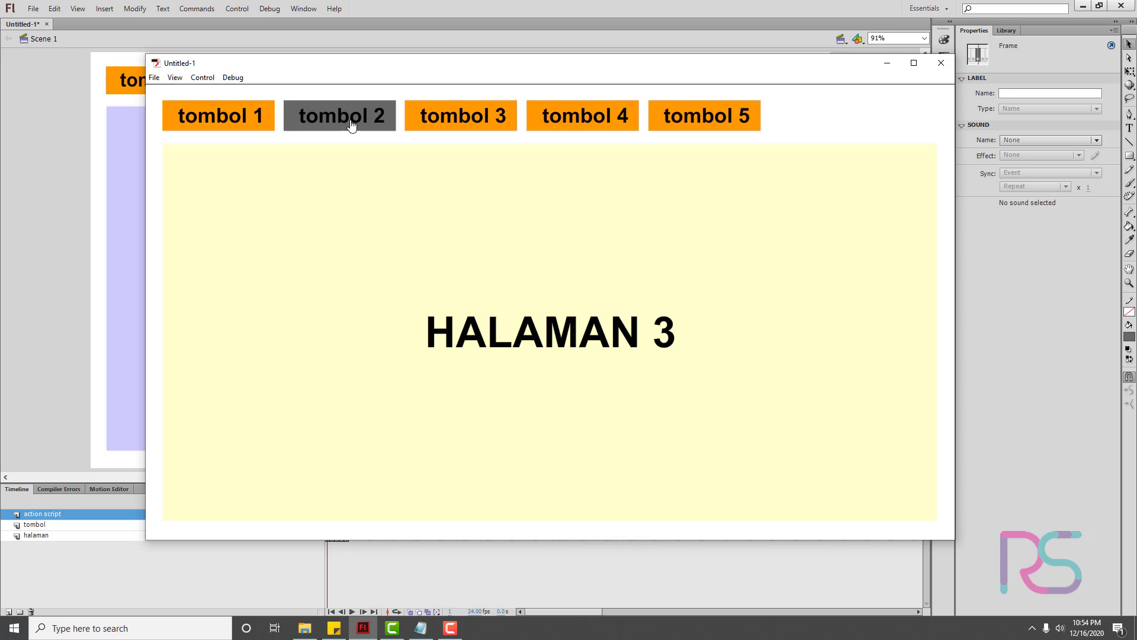
click(255, 115)
click(496, 115)
click(570, 121)
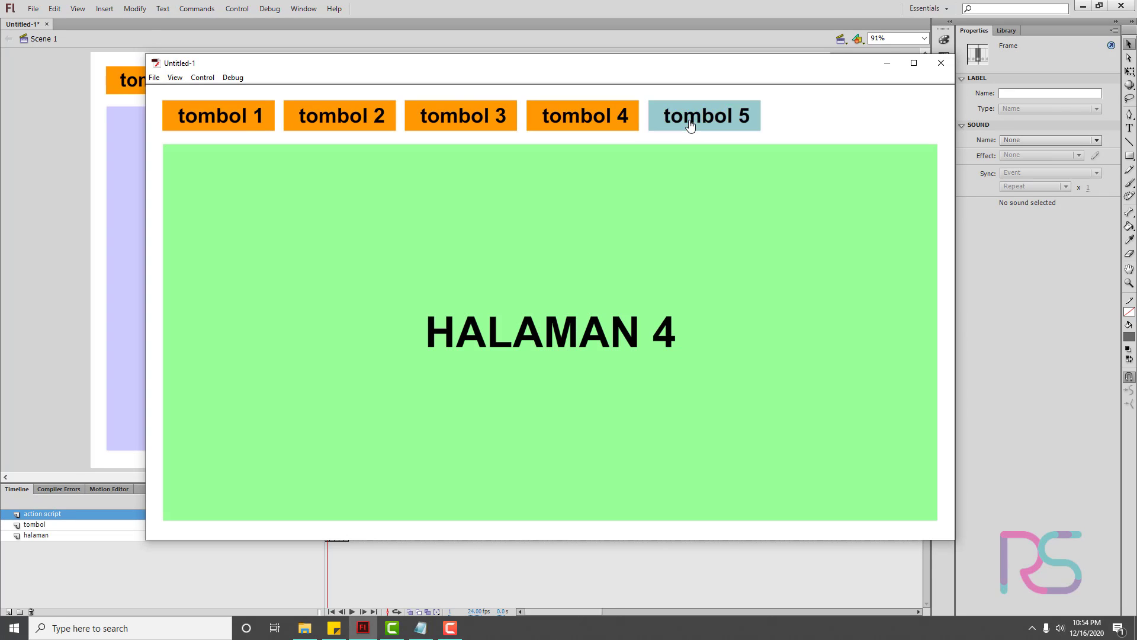
click(690, 122)
click(941, 63)
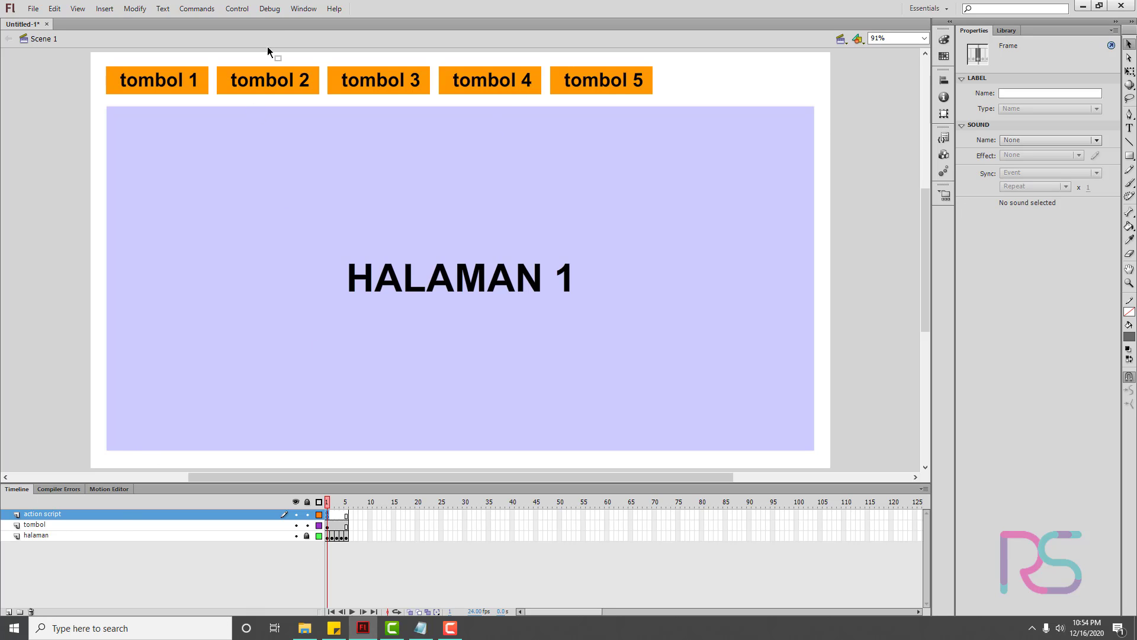
- Reopen the frame 1 actions to review the finished script, and close them again
click(304, 9)
click(341, 165)
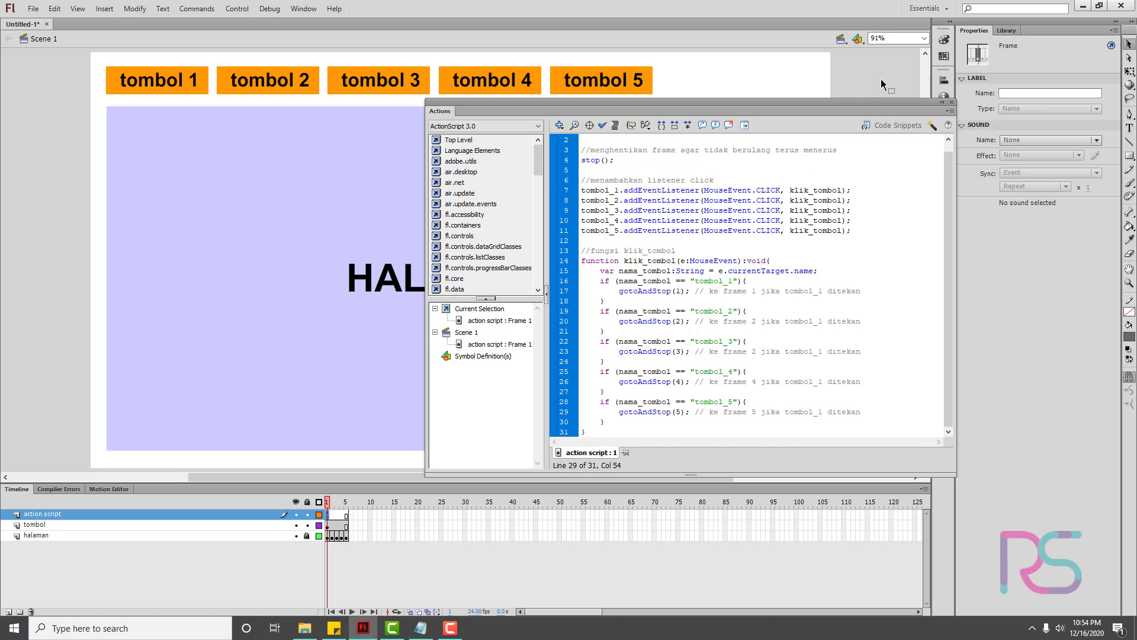
click(952, 102)
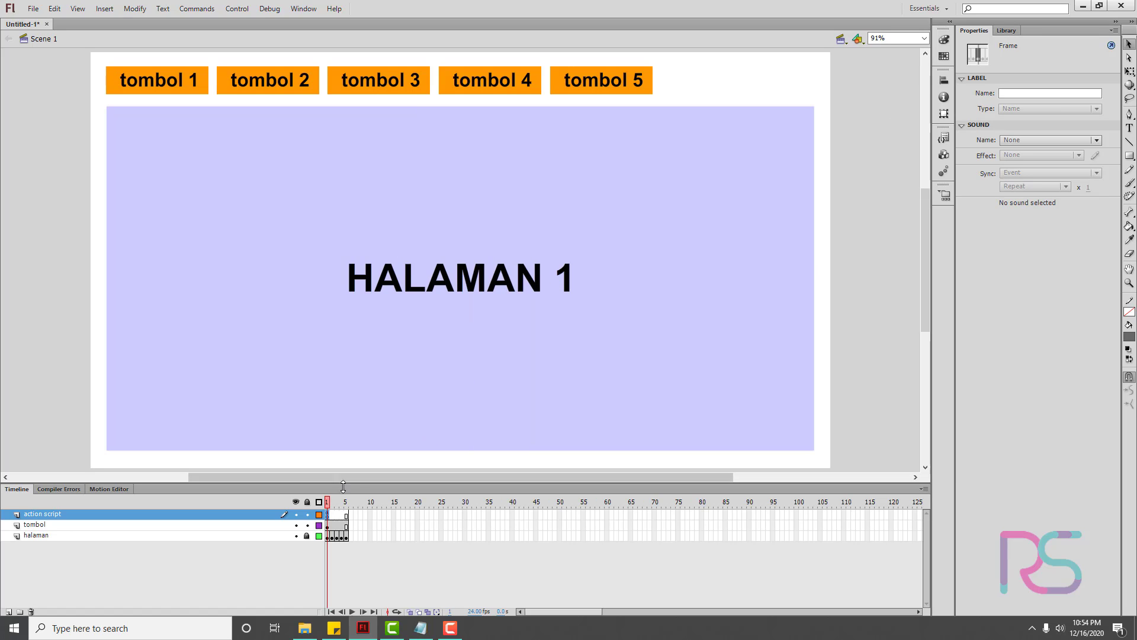
mouse_move(333, 501)
mouse_down()
mouse_move(357, 503)
mouse_move(331, 502)
mouse_up()
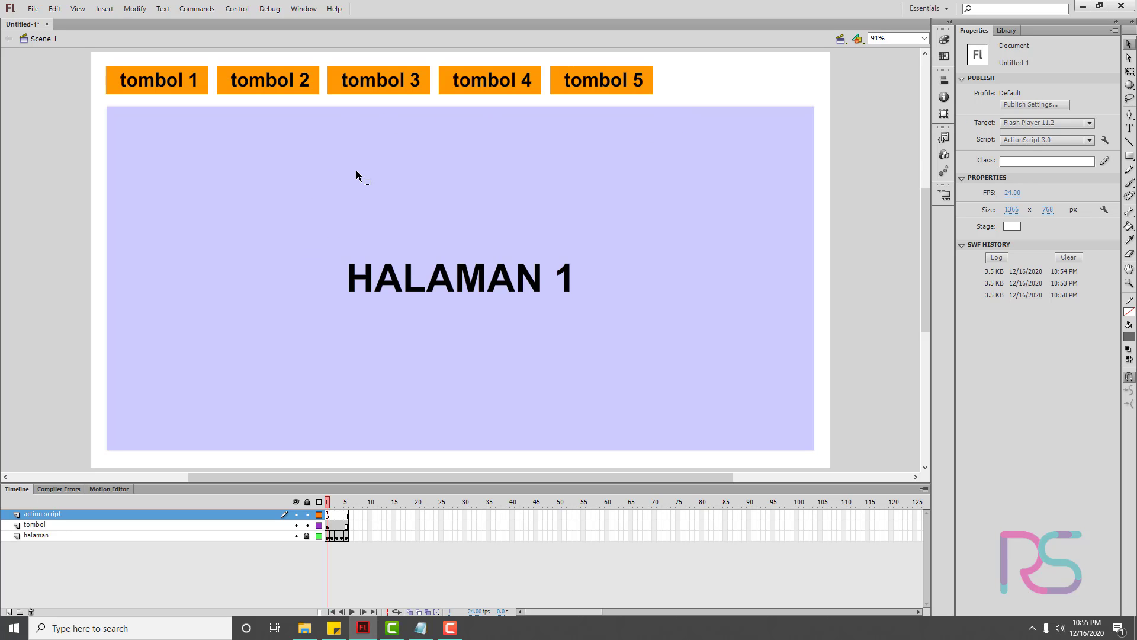
click(290, 77)
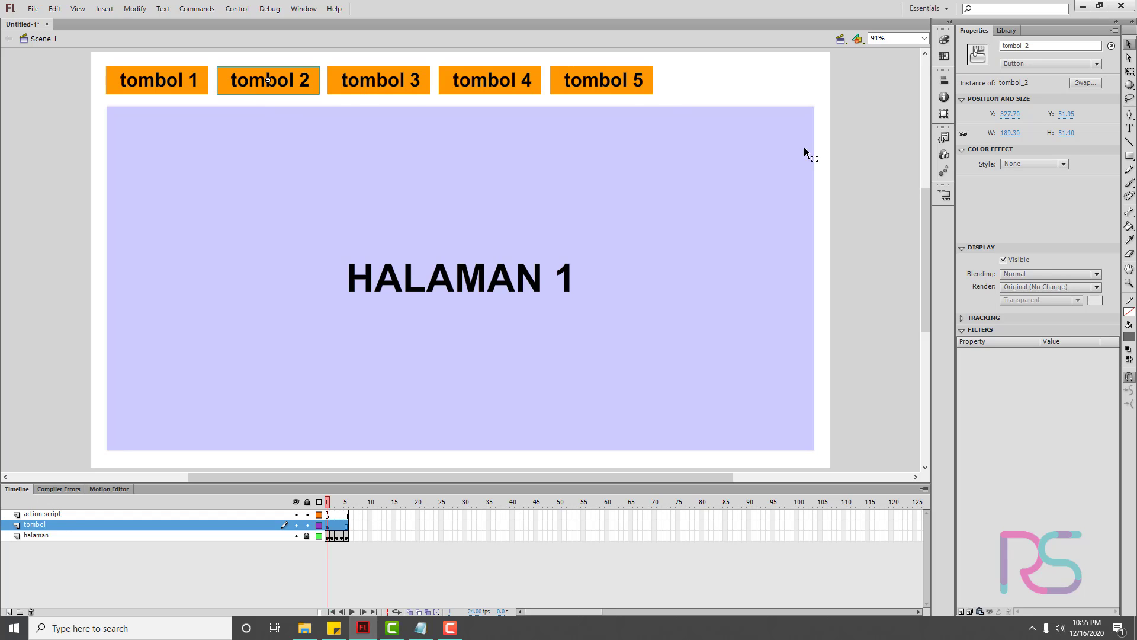
click(851, 186)
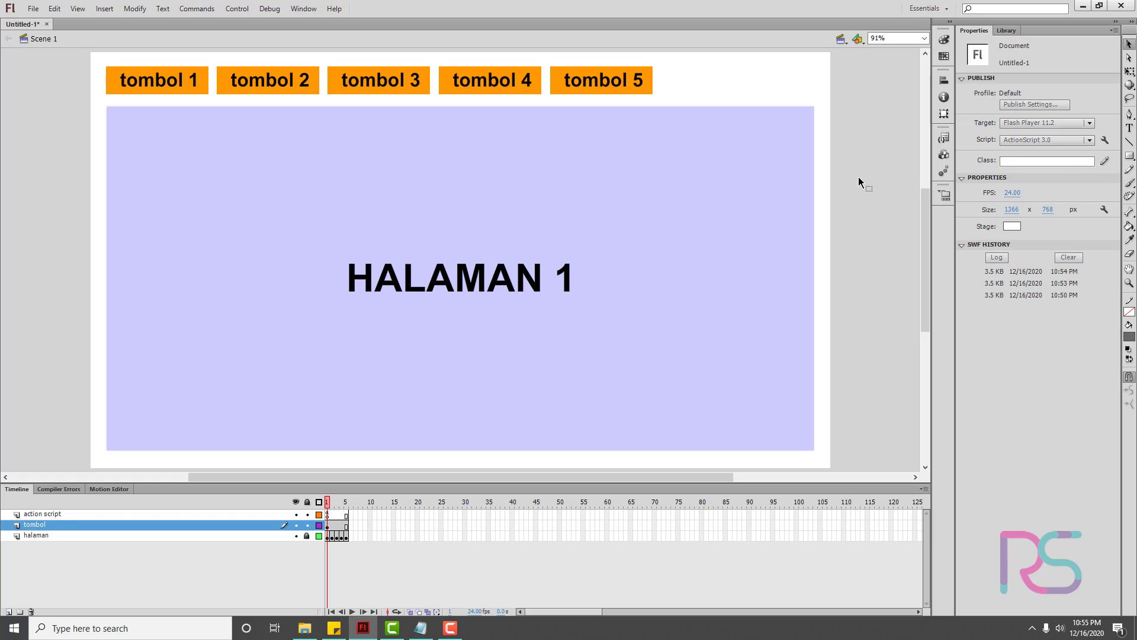